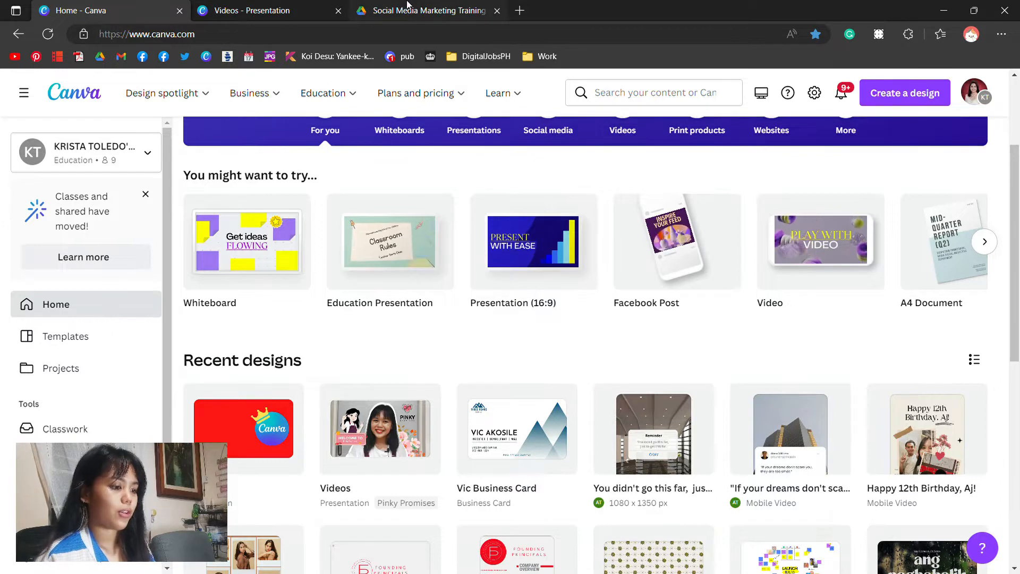
Examine the color palette hex codes and the header, subheader and body fonts in the Pinky Promises Branding Kit PDF on Google Drive
click(408, 8)
scroll(355, 258, up, 3)
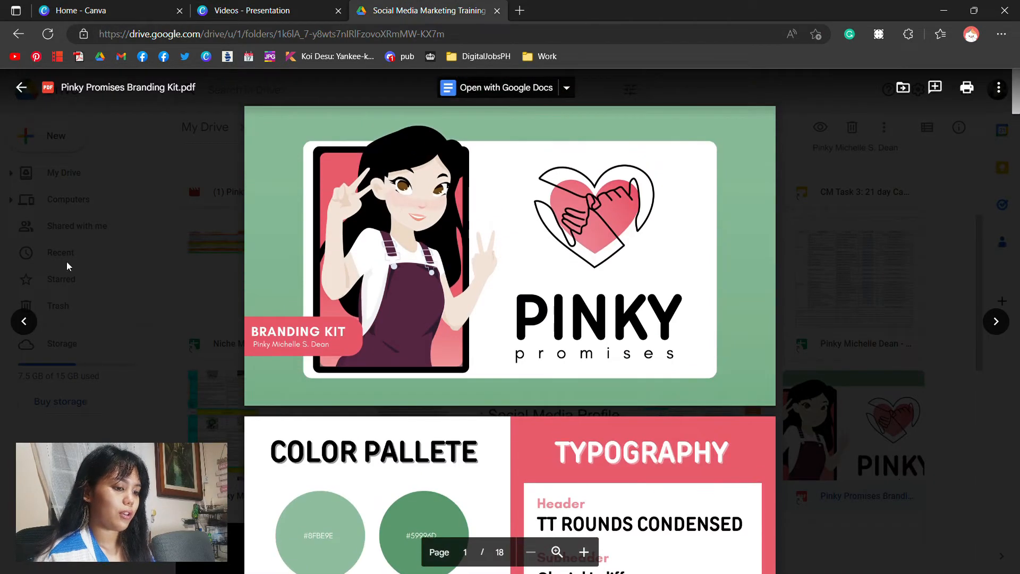
scroll(344, 385, down, 3)
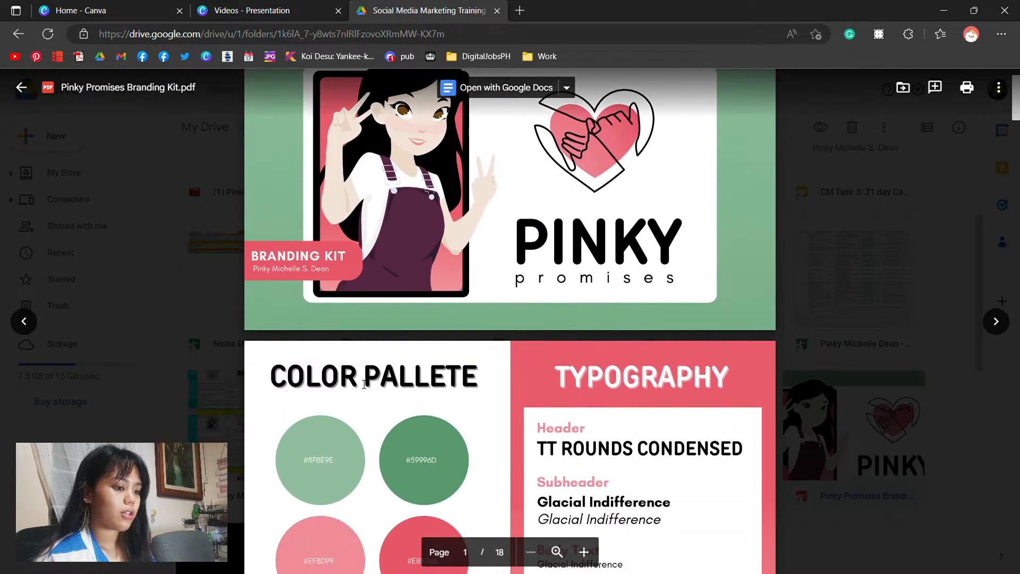
scroll(300, 309, down, 6)
double_click(300, 309)
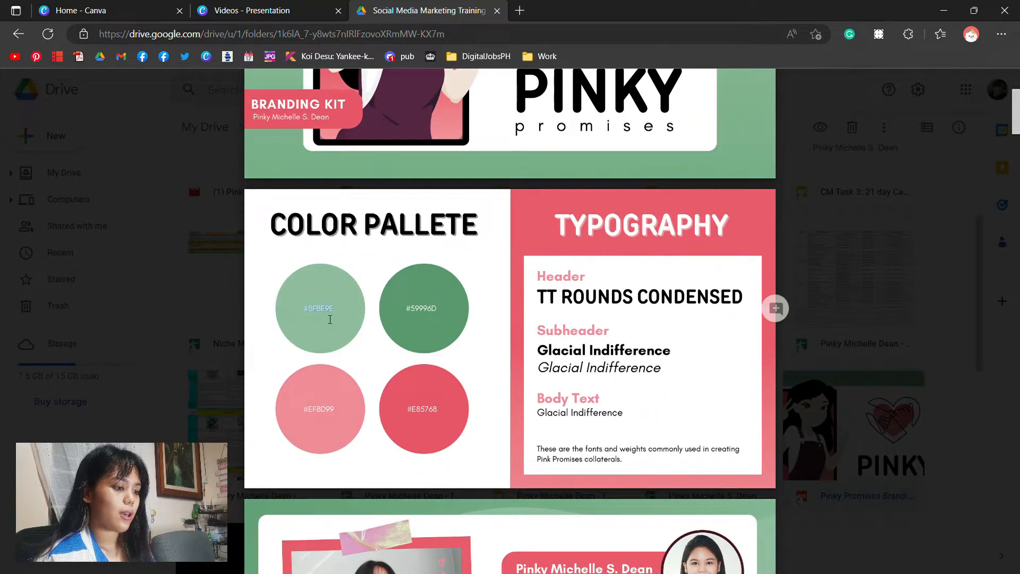
click(430, 420)
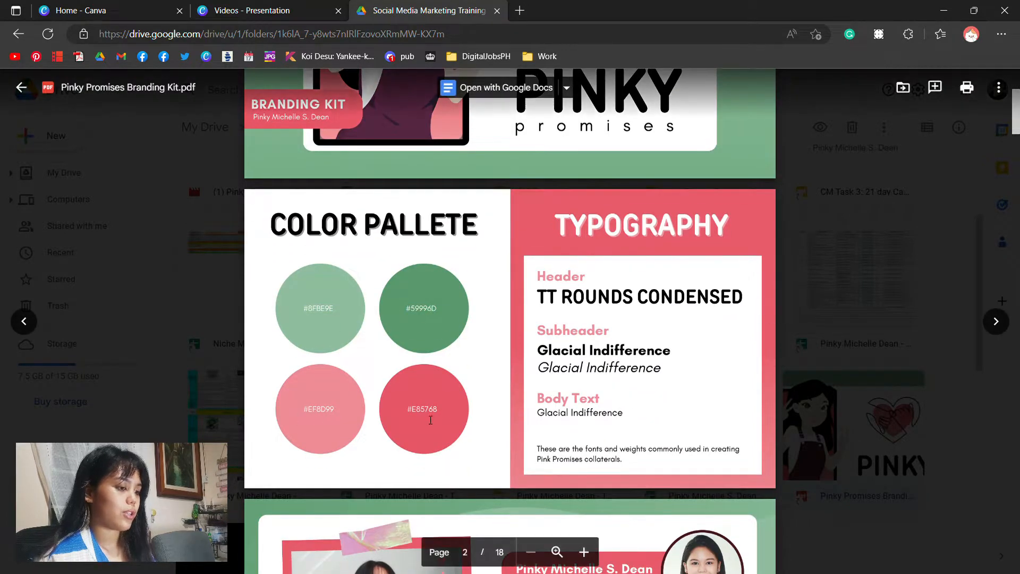
drag(404, 418, 454, 394)
drag(533, 299, 744, 305)
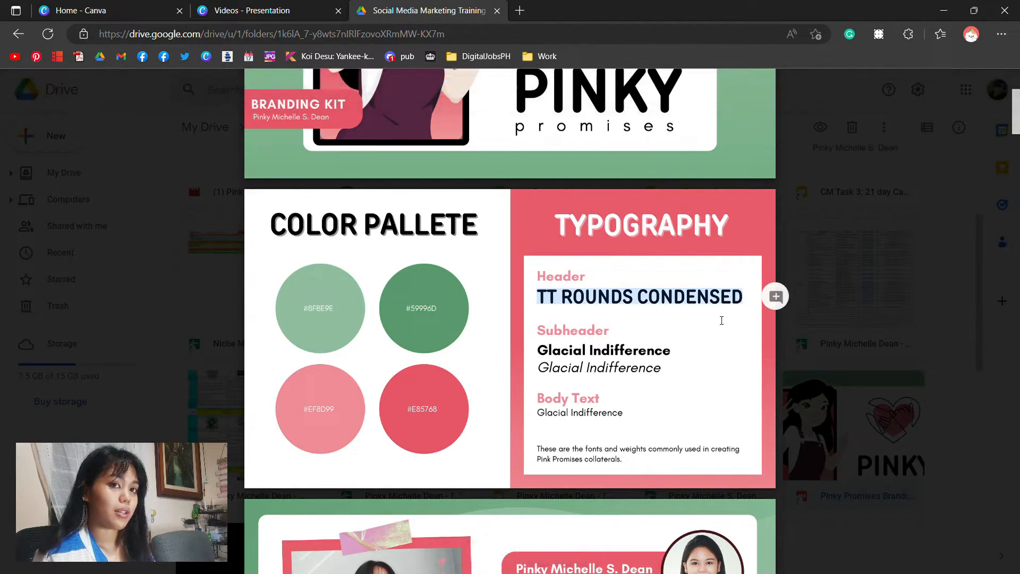
mouse_move(540, 358)
mouse_down()
mouse_move(565, 358)
mouse_move(531, 369)
mouse_up()
click(654, 389)
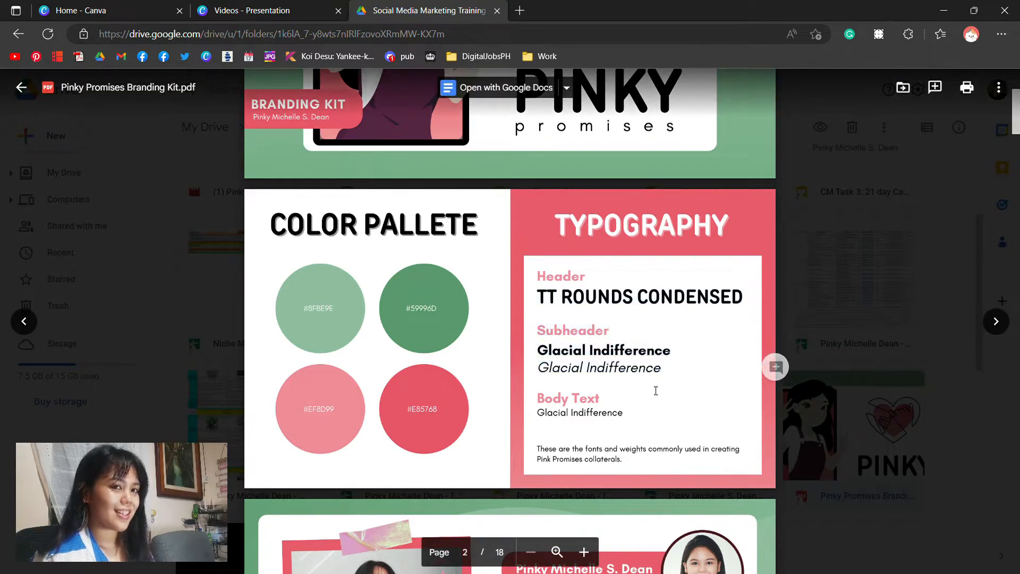
scroll(504, 382, up, 3)
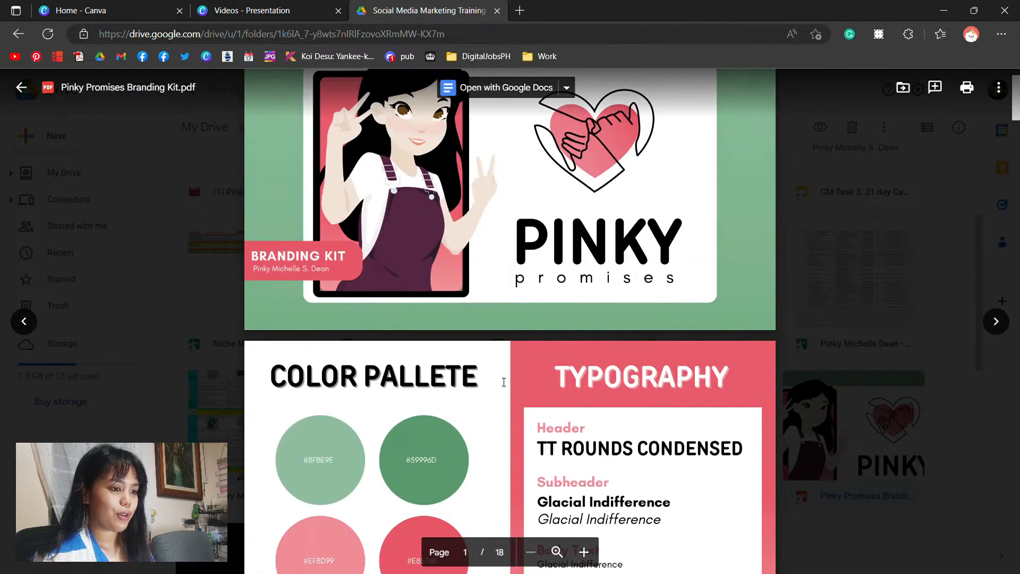
Switch back to the Canva home page and create a blank Presentation (16:9) design
click(81, 10)
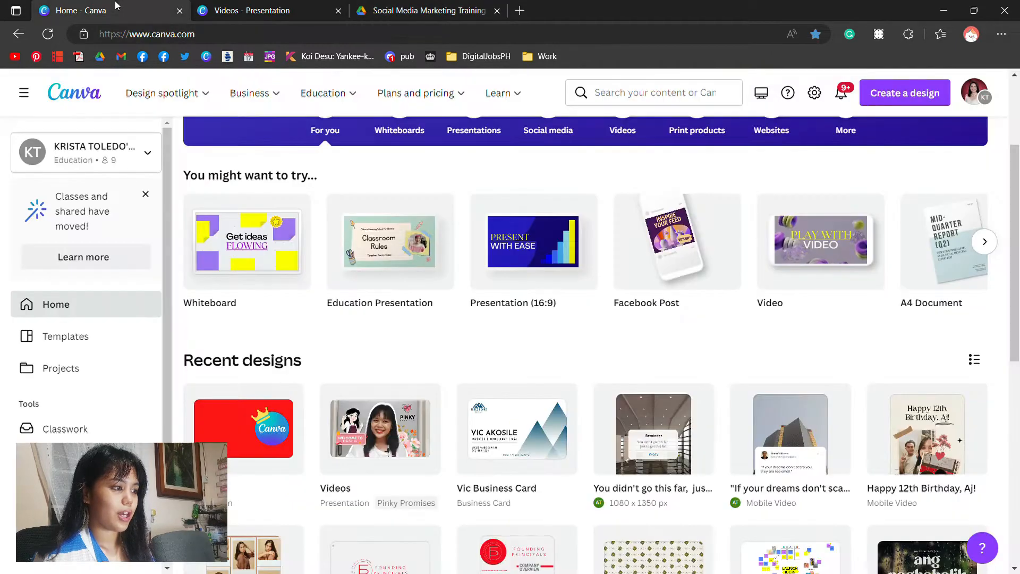
scroll(809, 536, up, 3)
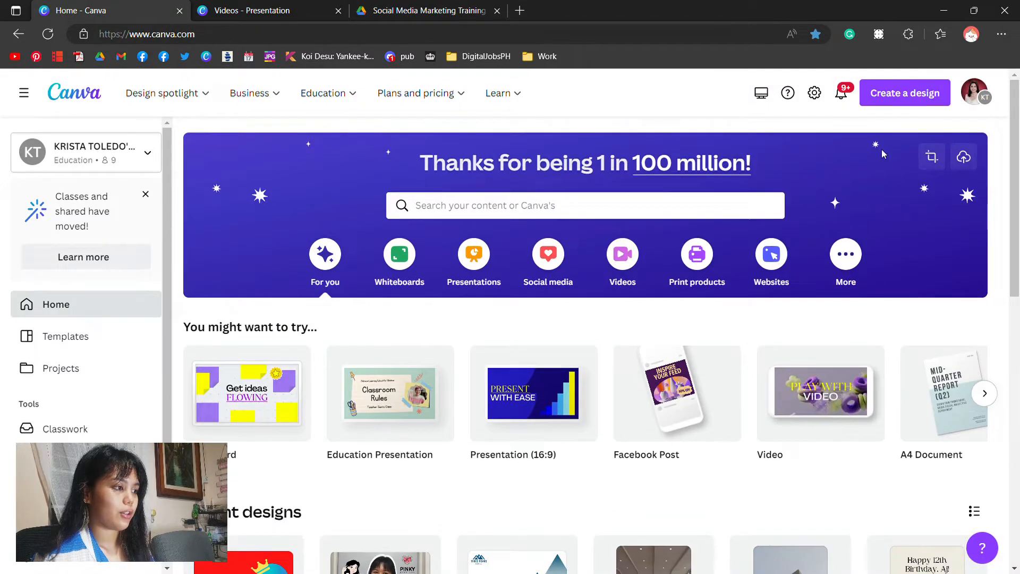
click(885, 105)
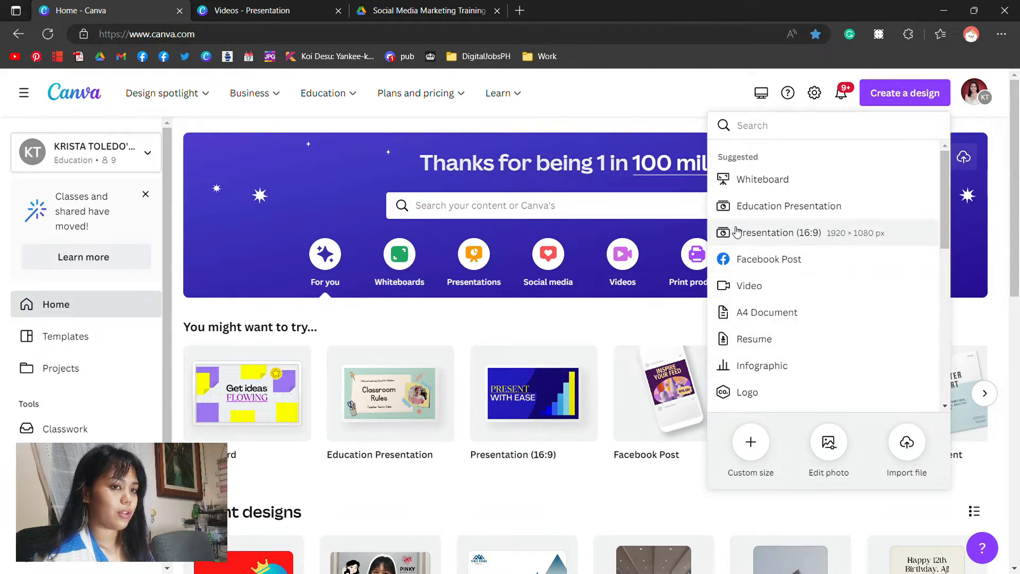
click(767, 235)
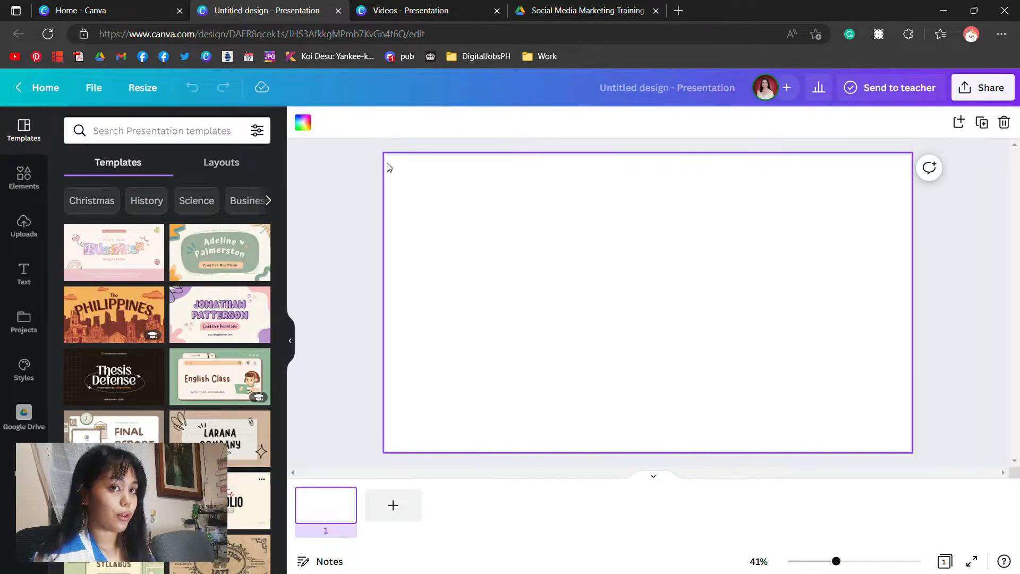
Examine the blank page's extents and check its custom width and height in the resize options
click(917, 343)
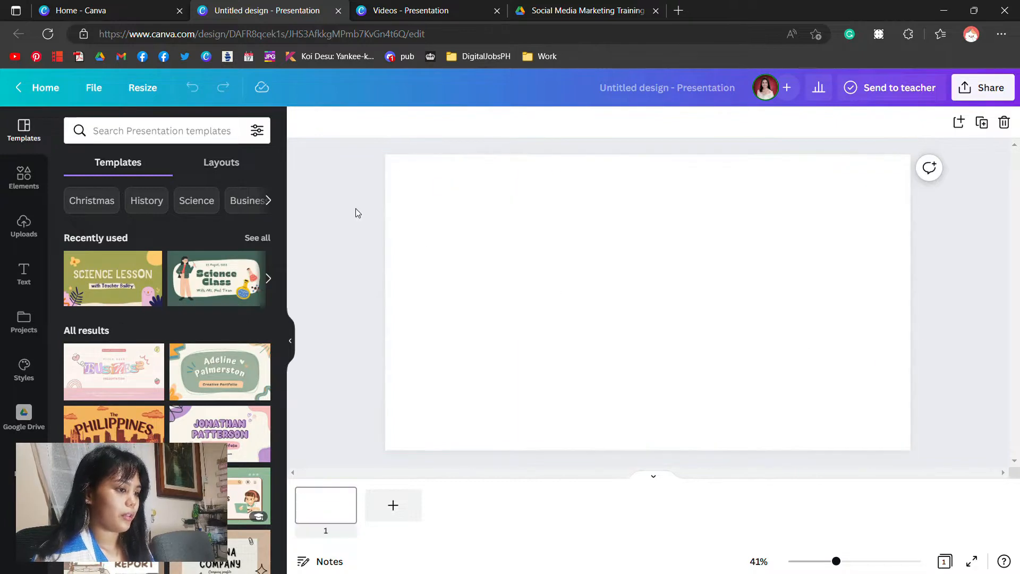
drag(366, 154, 919, 444)
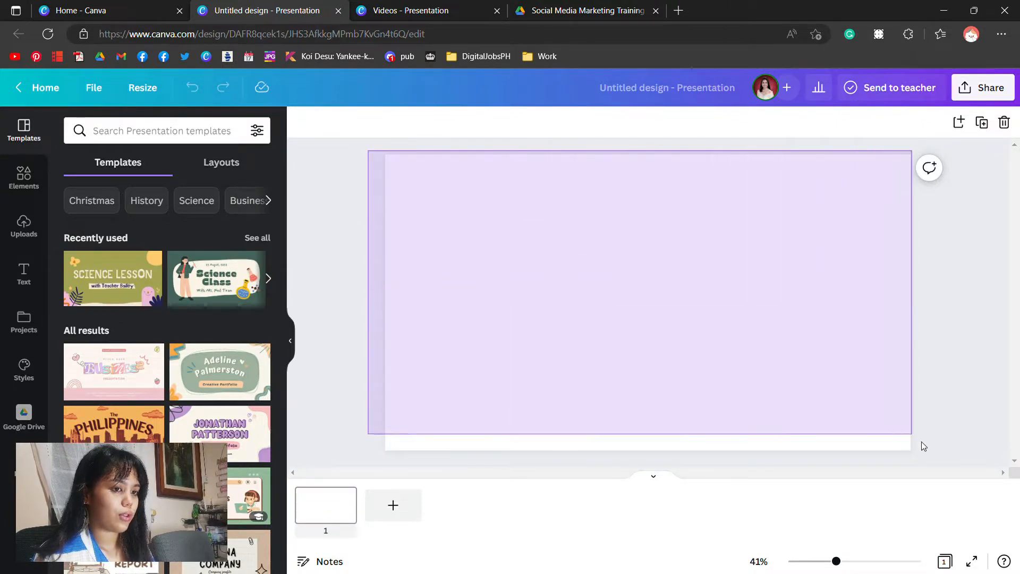
click(451, 207)
click(332, 175)
click(782, 276)
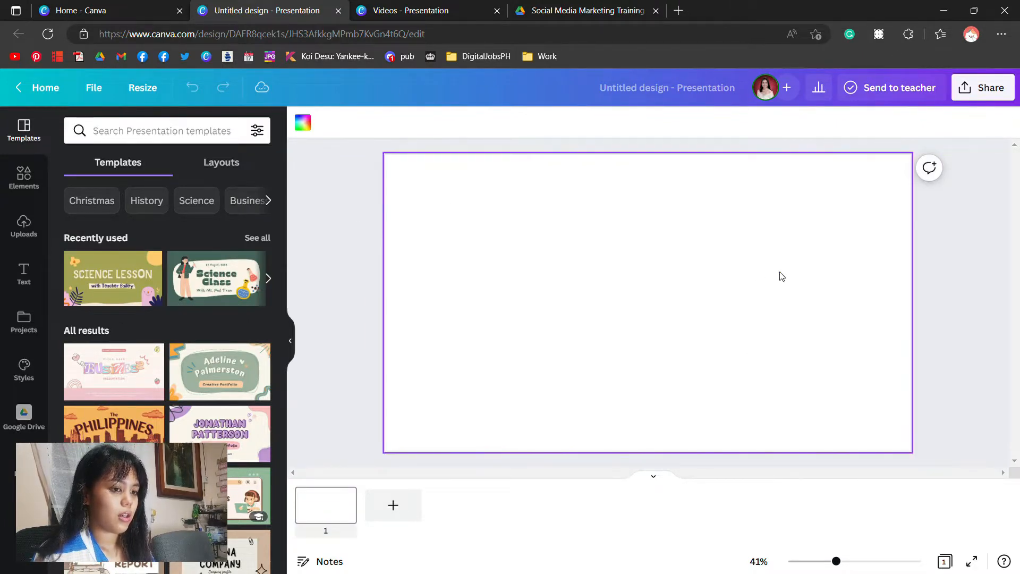
click(138, 90)
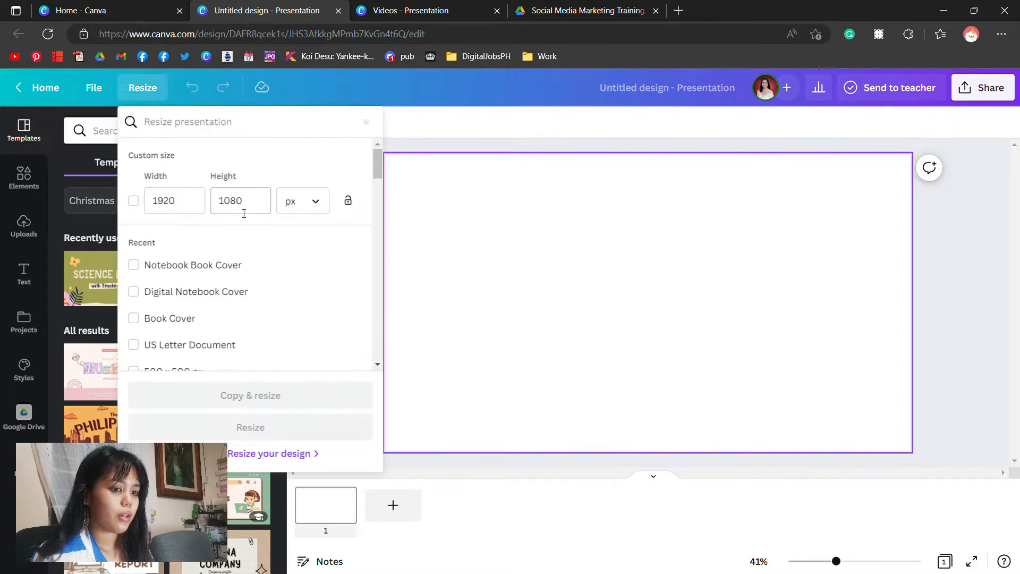
click(654, 260)
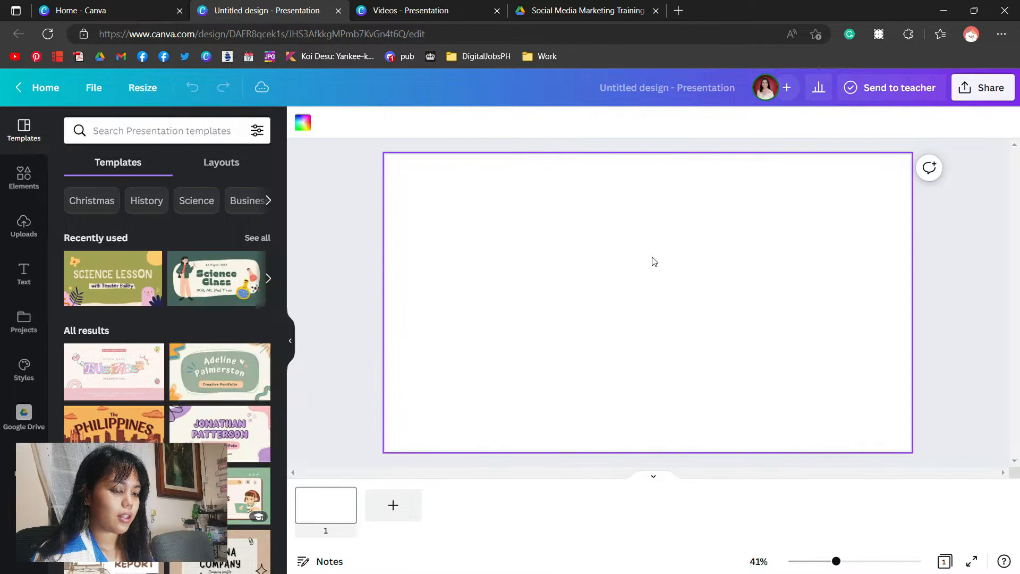
click(349, 222)
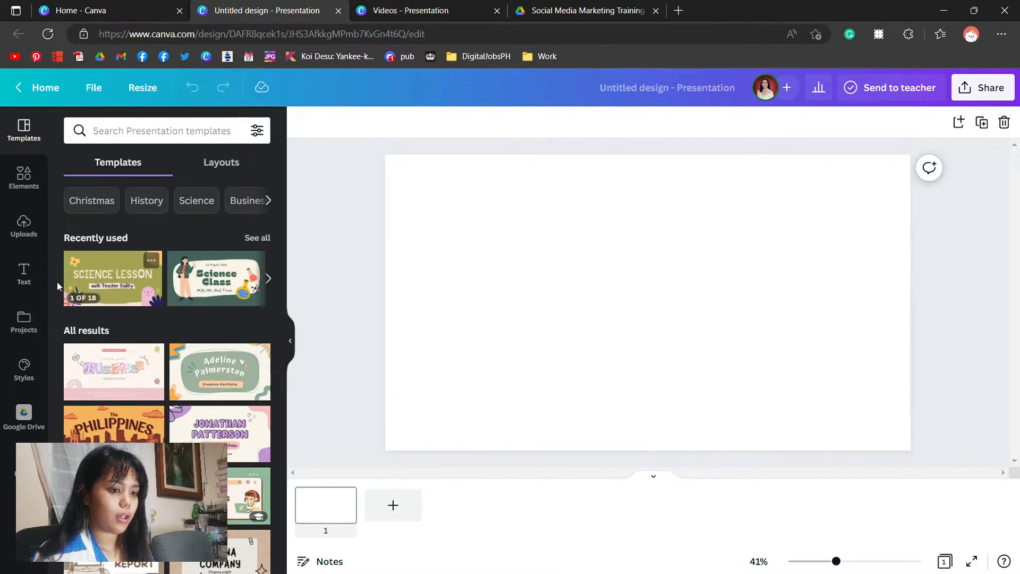
Upload the photo with both hands waving from the computer and place it on the blank page
click(15, 231)
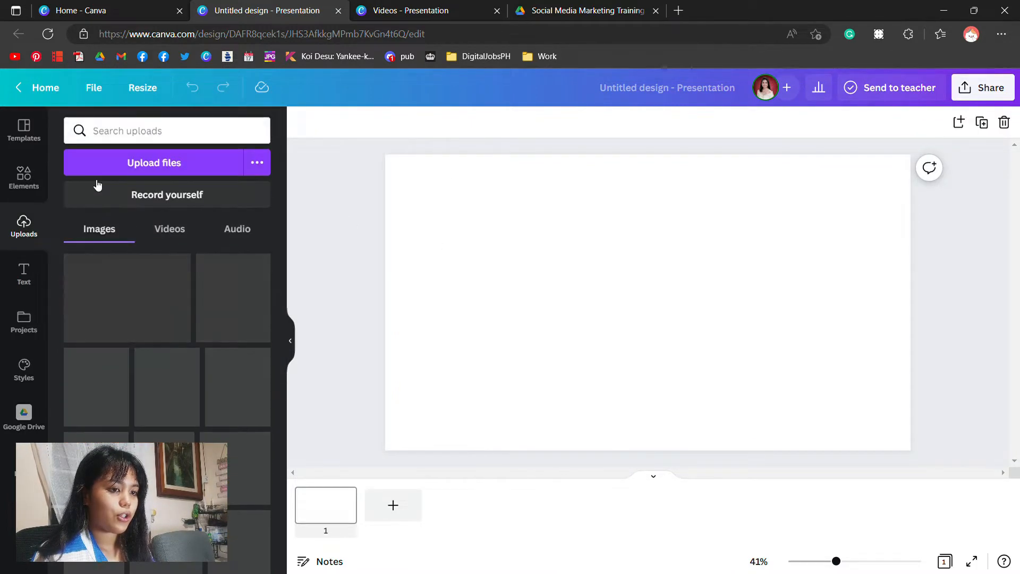
click(109, 169)
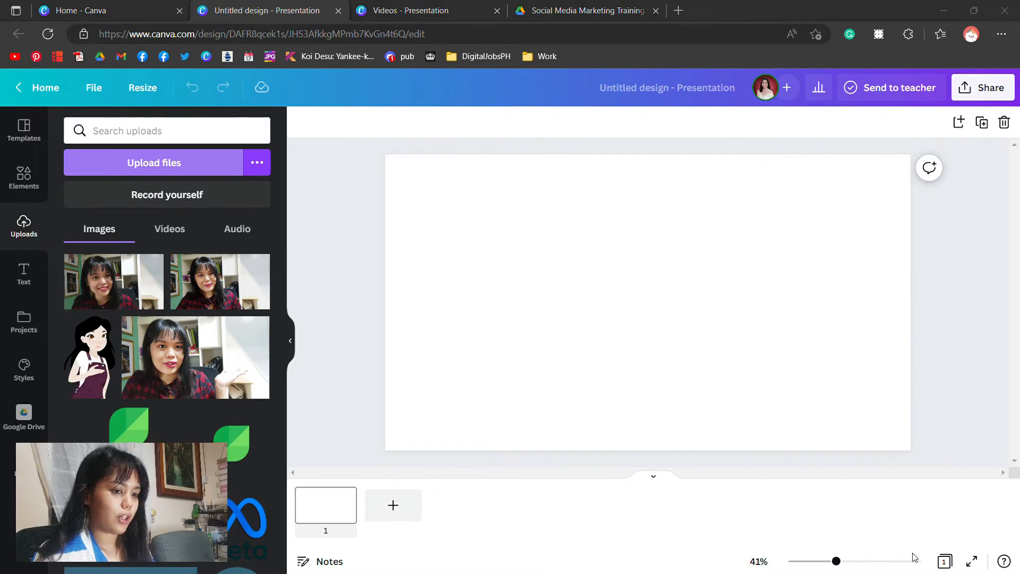
click(915, 557)
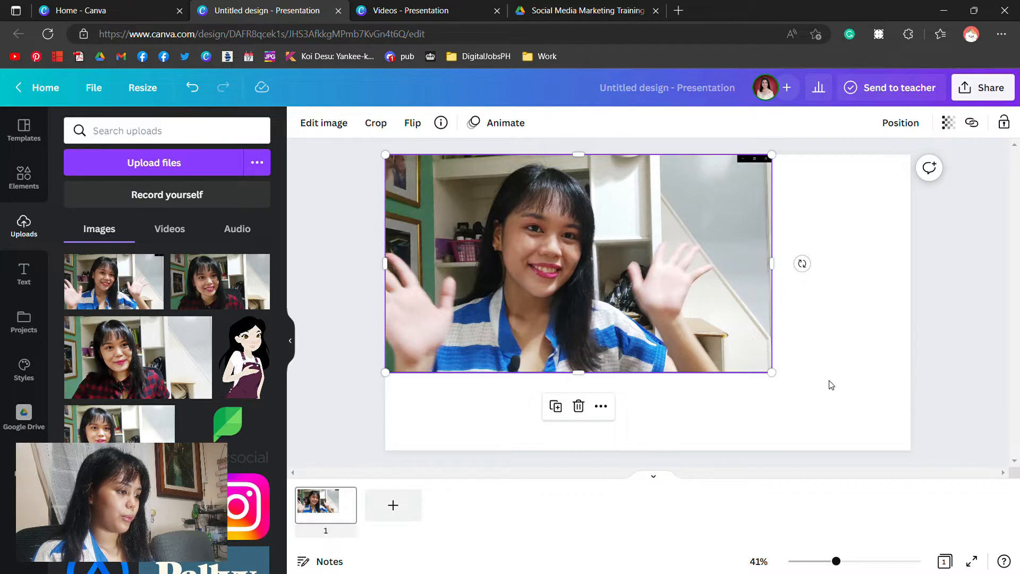
Enlarge the waving photo until it covers the whole page and its dark window controls lie beyond the page edge
drag(779, 377, 928, 459)
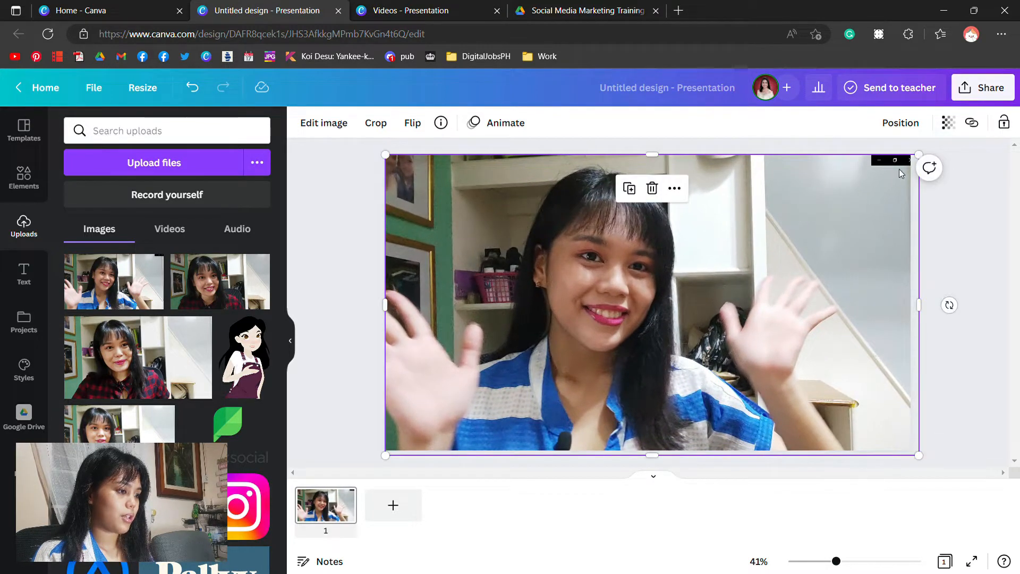
drag(918, 154, 942, 141)
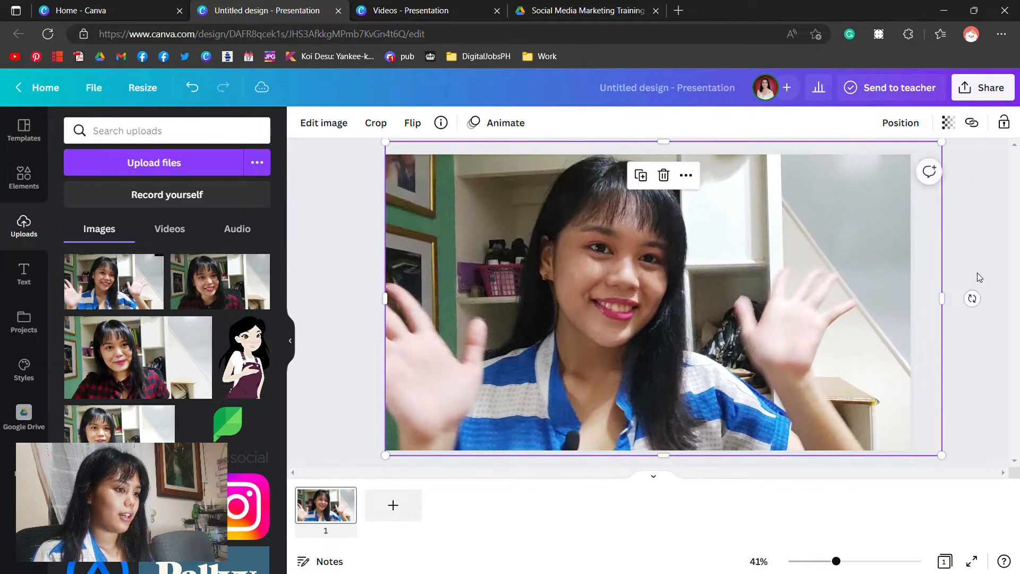
click(969, 326)
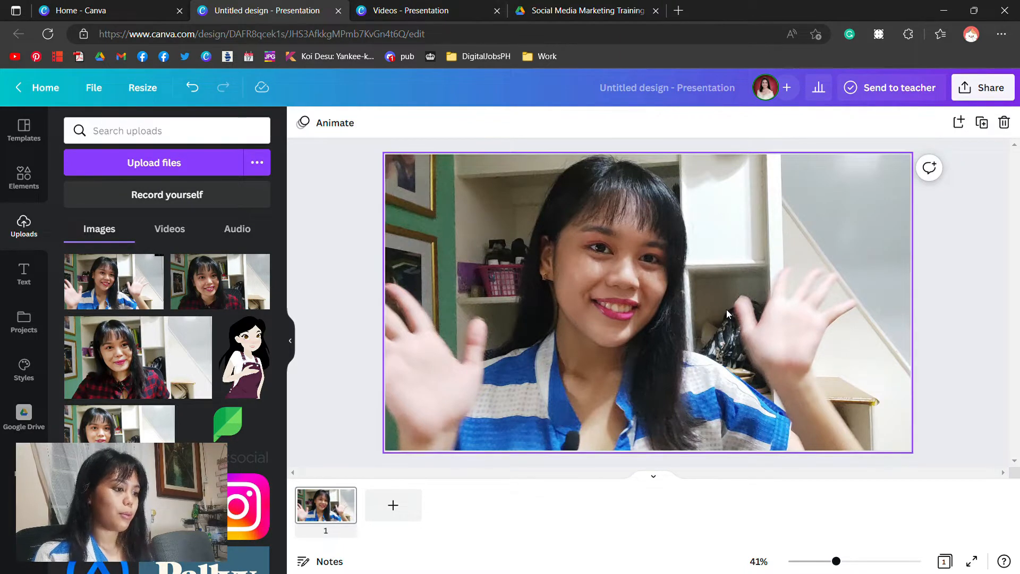
After checking the Videos presentation for reference, add a second copy of the waving photo and crop its right and upper edges
click(393, 6)
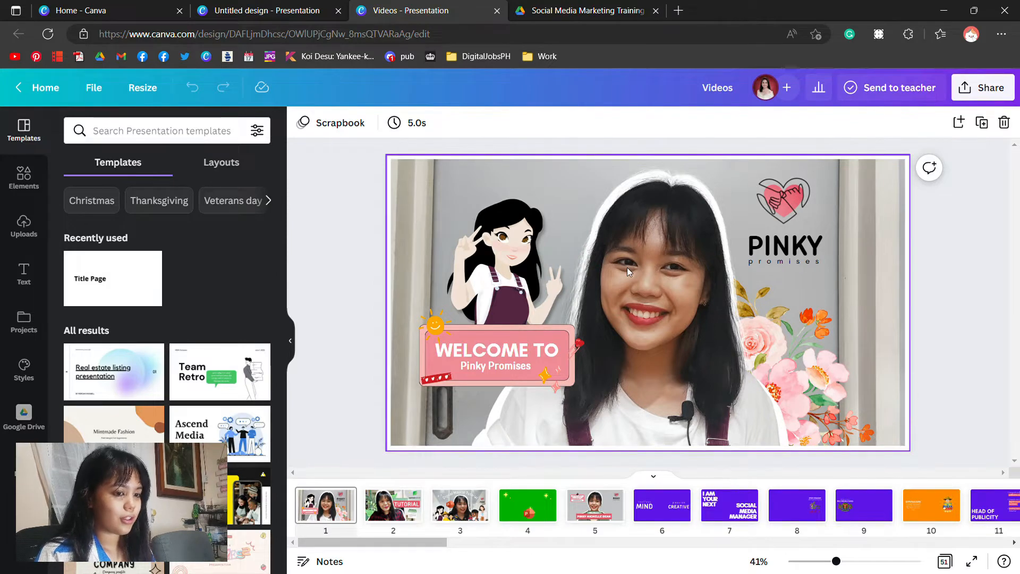
click(261, 6)
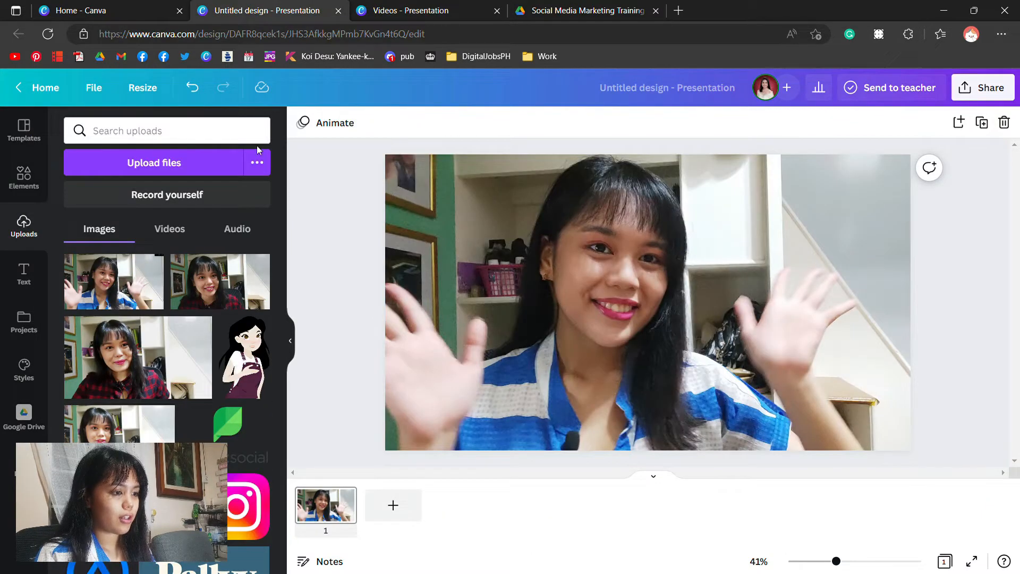
mouse_move(99, 290)
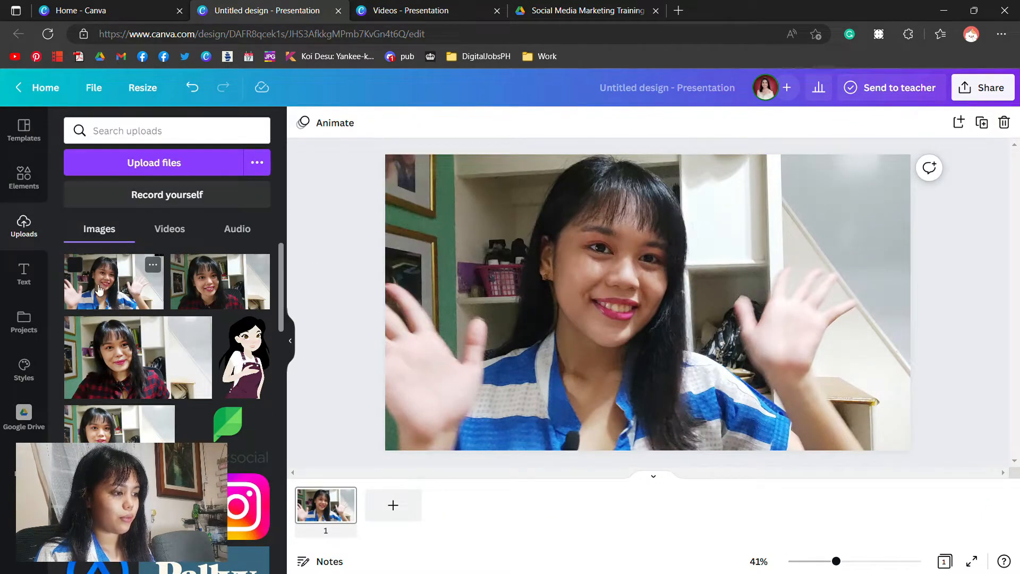
drag(99, 289, 478, 234)
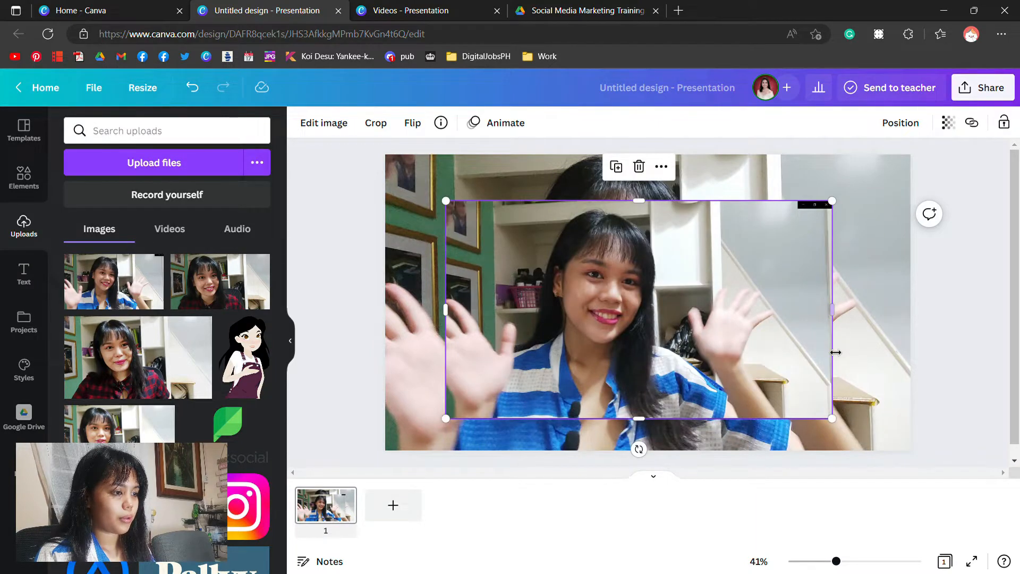
drag(839, 323, 787, 321)
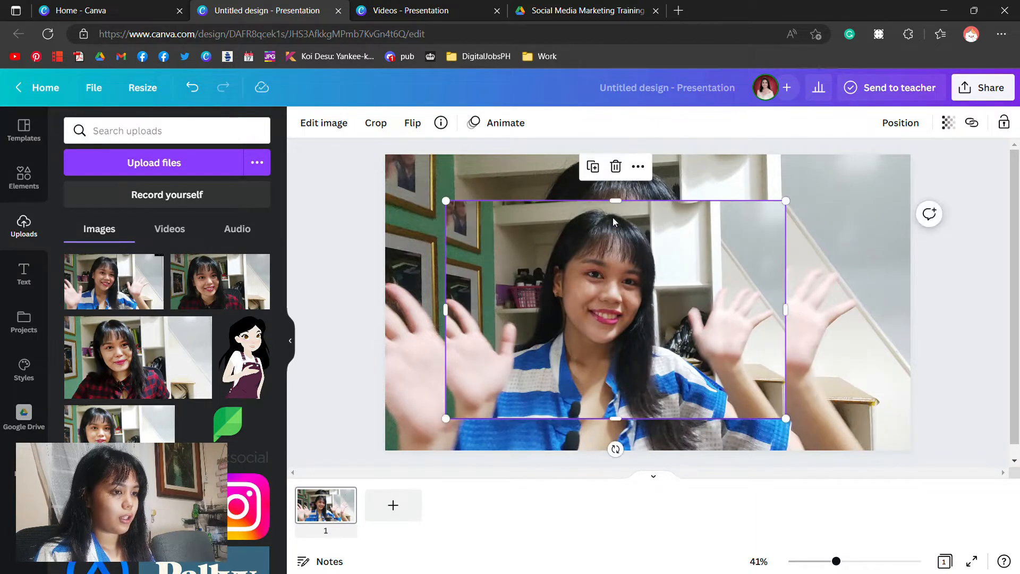
drag(617, 207, 617, 211)
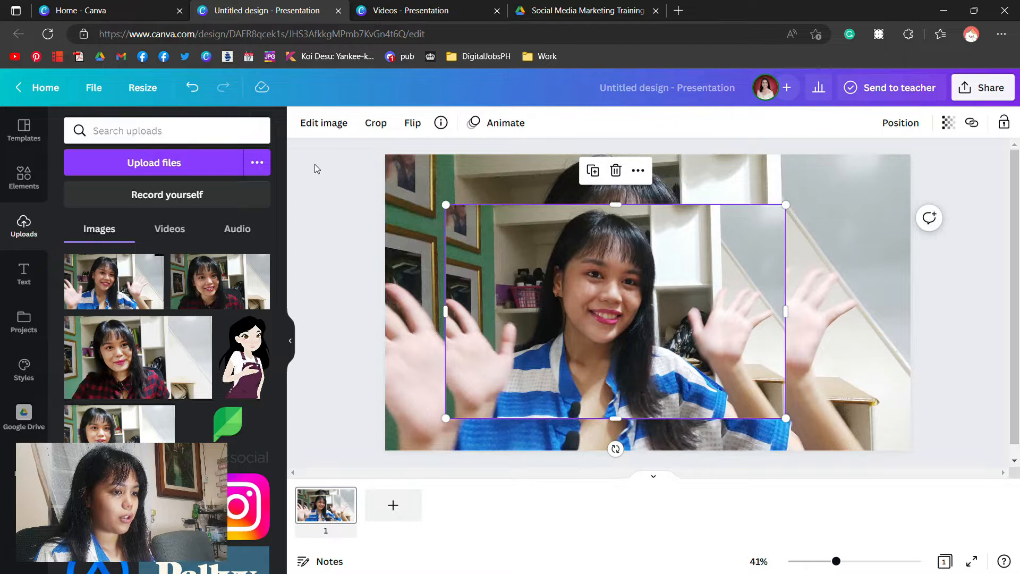
Remove the background from the smaller photo copy and move the cutout toward the upper-left area of the page
click(323, 126)
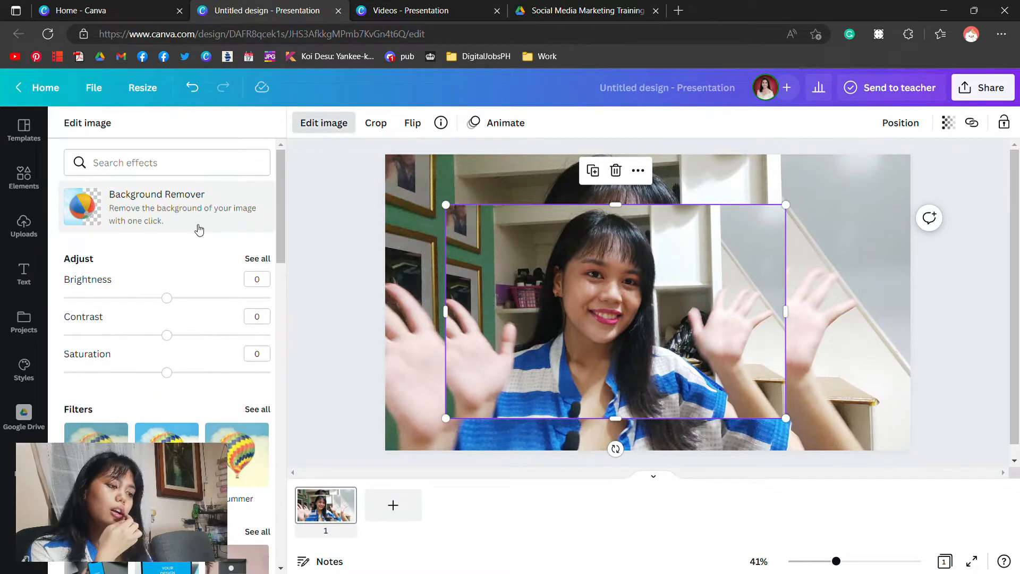
click(154, 220)
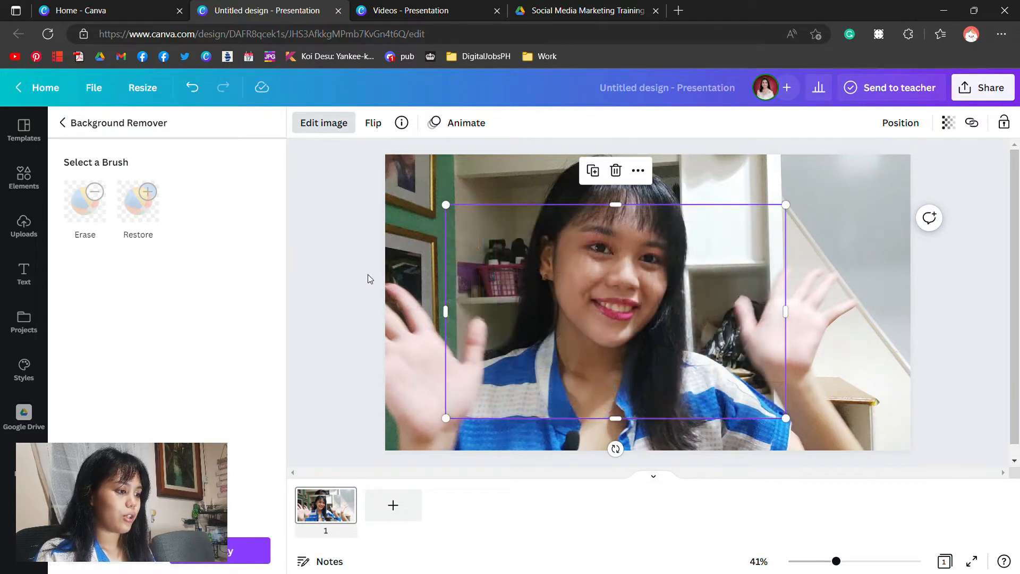
drag(624, 323, 600, 314)
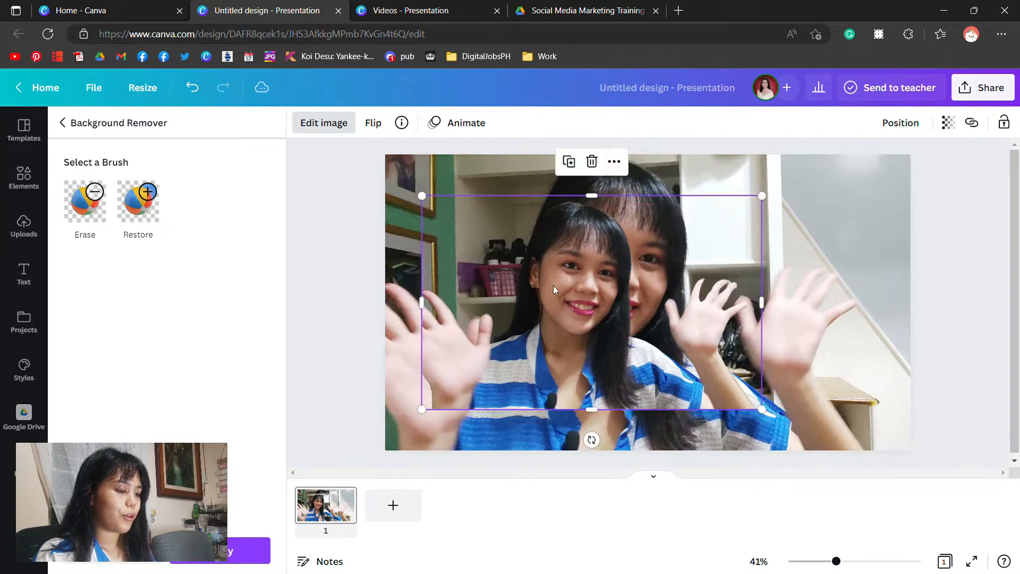
drag(768, 311, 761, 312)
drag(560, 316, 528, 306)
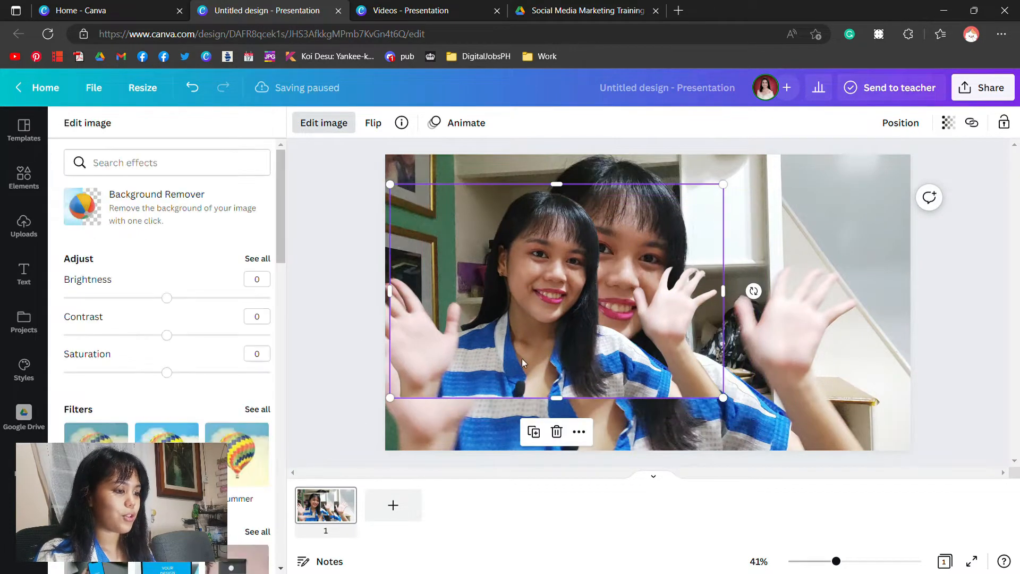
Enlarge the cutout and move it toward the lower right of the page, with the Background Remover brush options open
drag(730, 191, 789, 191)
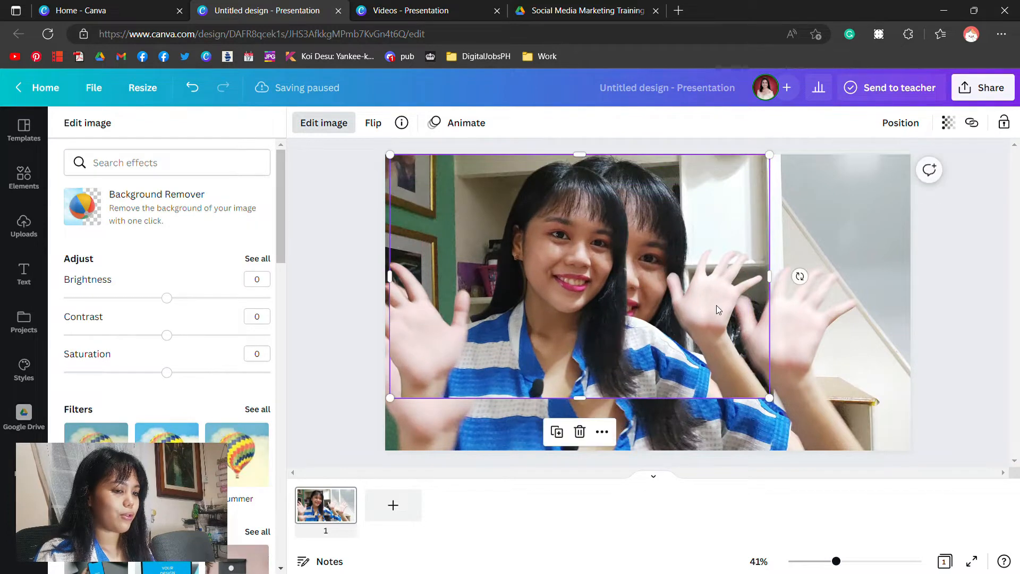
drag(564, 263, 640, 307)
click(238, 224)
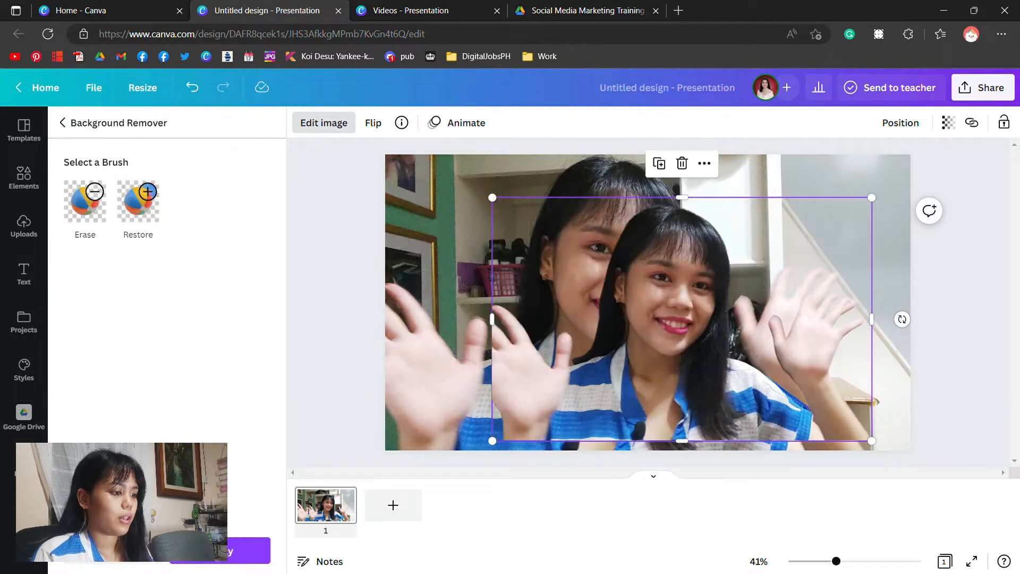
Move the photo cutout toward the upper-left area of the page, copy it, and paste a second copy onto the page
click(328, 362)
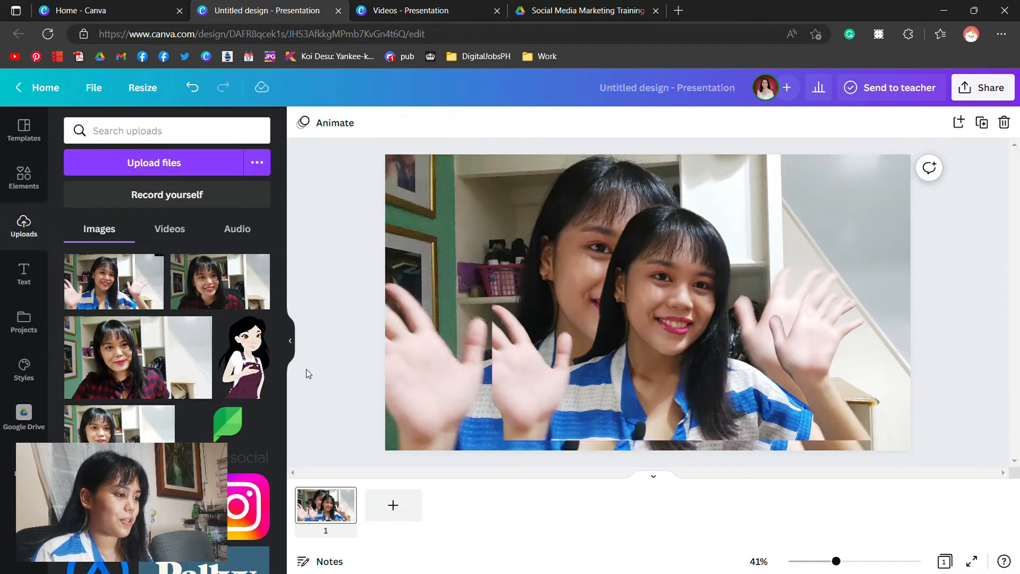
drag(697, 318, 501, 312)
right_click(501, 309)
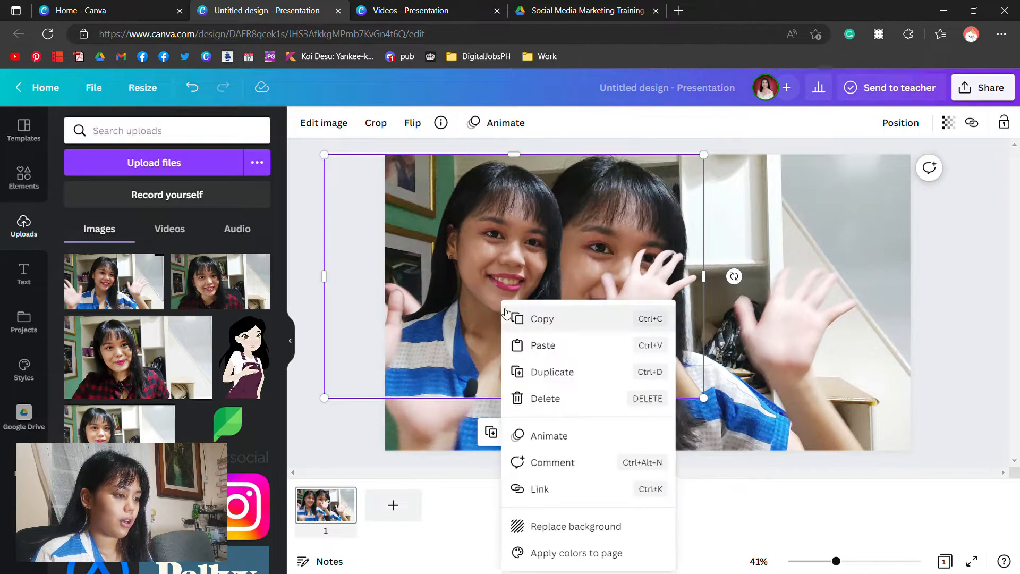
click(523, 318)
click(360, 438)
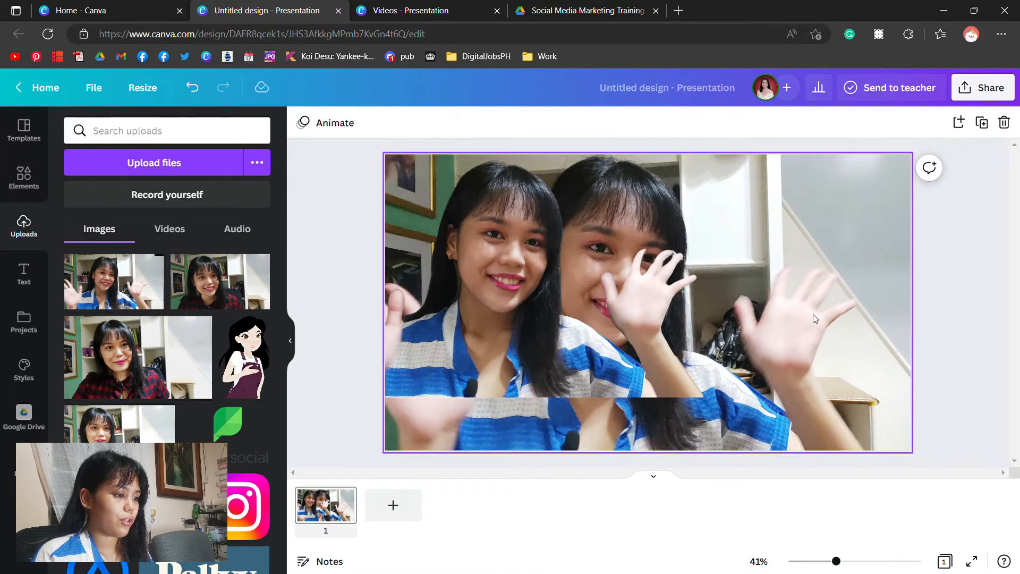
key(ctrl+v)
Spread the two cutouts apart, placing one toward the lower right of the page and the other over its upper-left half
drag(566, 315, 781, 366)
drag(499, 289, 547, 294)
drag(778, 325, 808, 360)
mouse_move(543, 273)
mouse_down()
mouse_move(576, 290)
mouse_move(554, 279)
mouse_move(584, 263)
mouse_move(562, 269)
mouse_up()
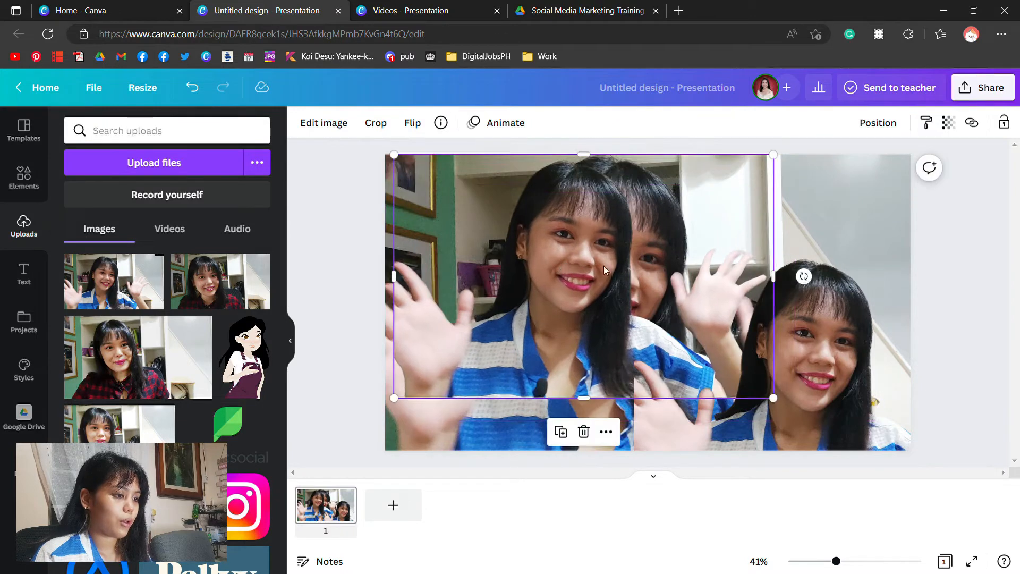
mouse_move(547, 215)
mouse_down()
mouse_move(531, 224)
mouse_move(543, 220)
mouse_move(534, 206)
mouse_move(547, 215)
mouse_up()
mouse_move(781, 359)
mouse_down()
mouse_move(811, 334)
mouse_move(795, 362)
mouse_up()
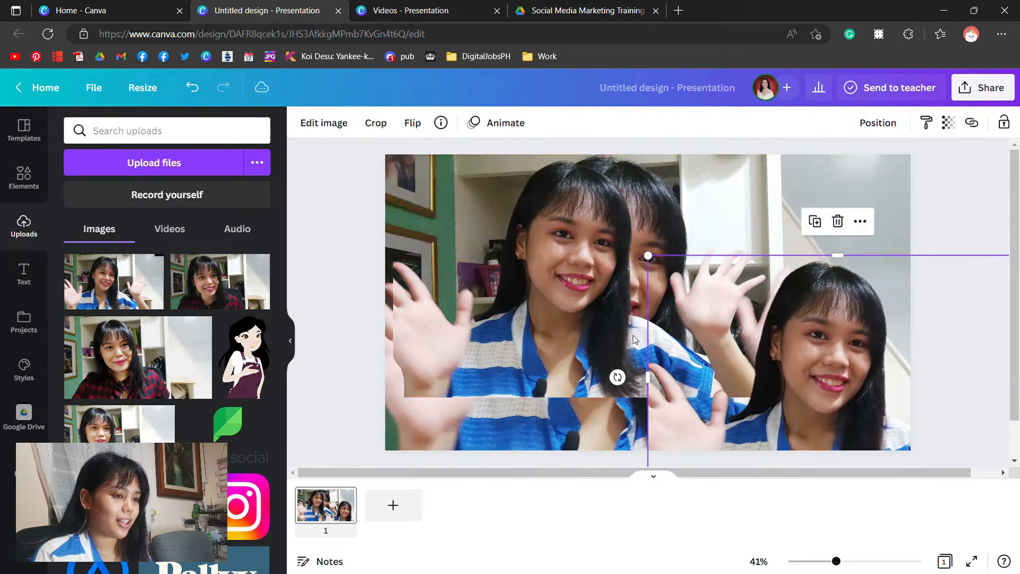
mouse_move(575, 296)
mouse_down()
mouse_move(574, 312)
mouse_move(566, 305)
mouse_up()
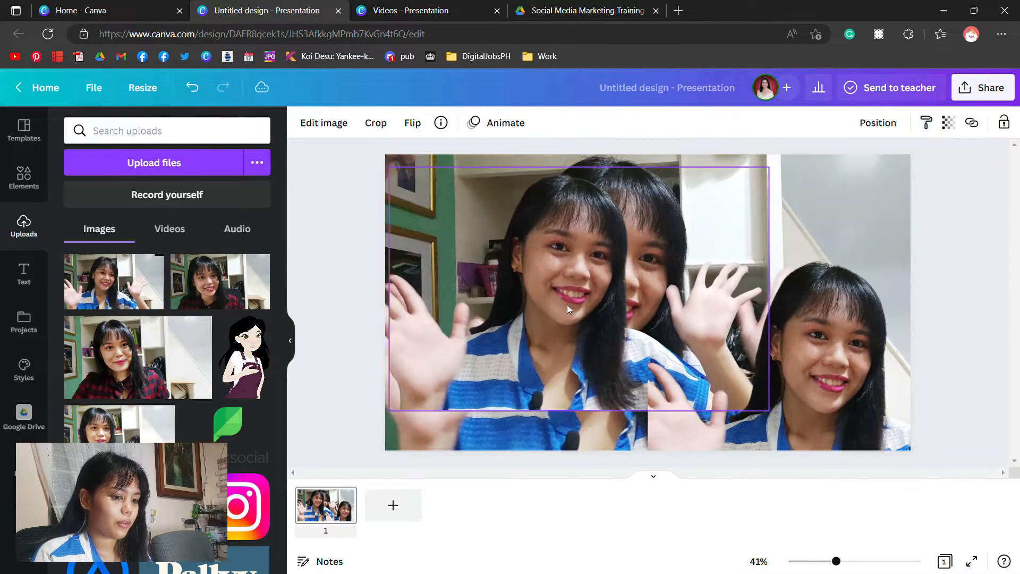
Apply the Cherry duotone effect to the upper-left cutout and open the effect's settings
click(322, 127)
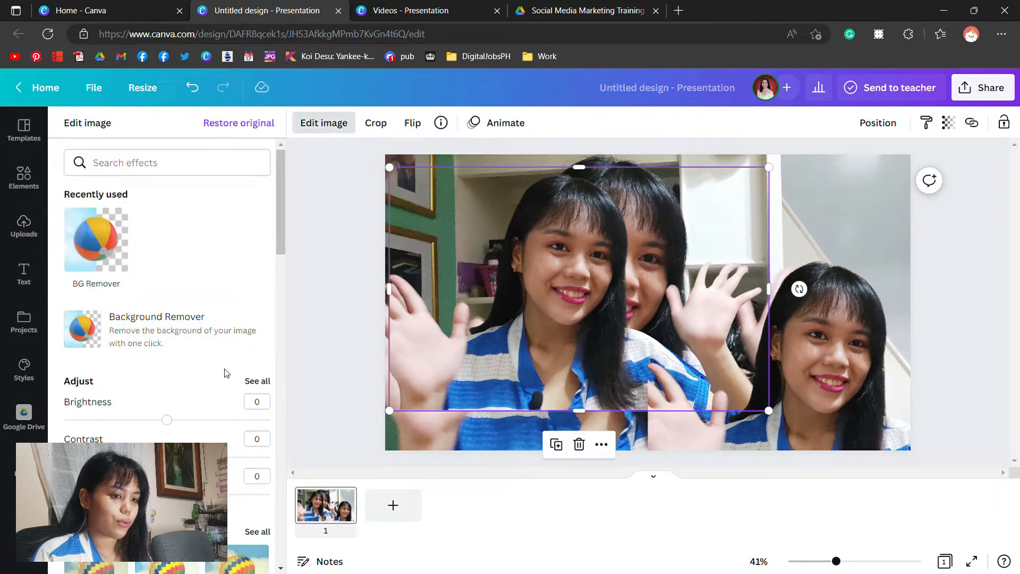
scroll(223, 369, down, 8)
scroll(217, 366, down, 4)
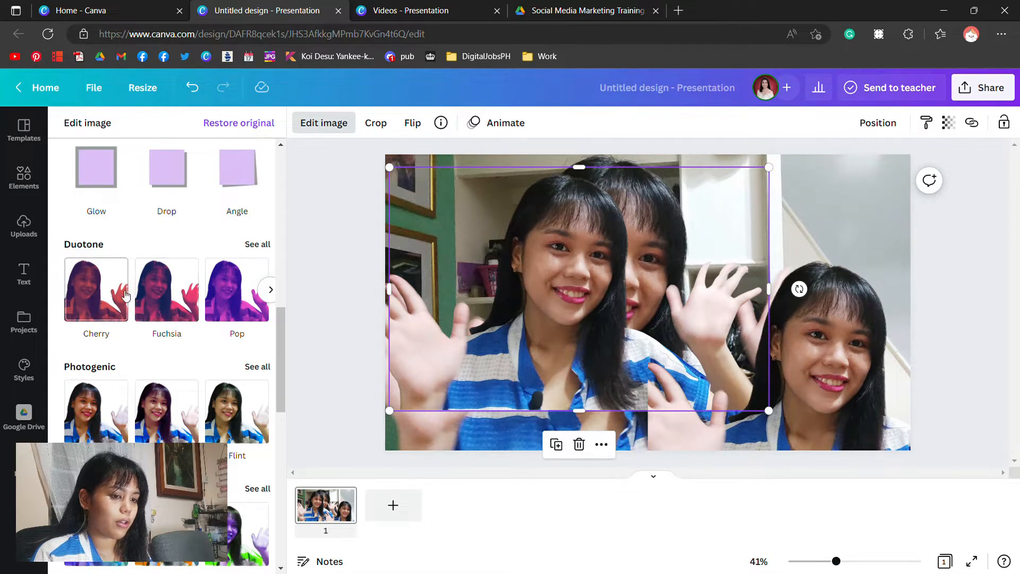
click(100, 292)
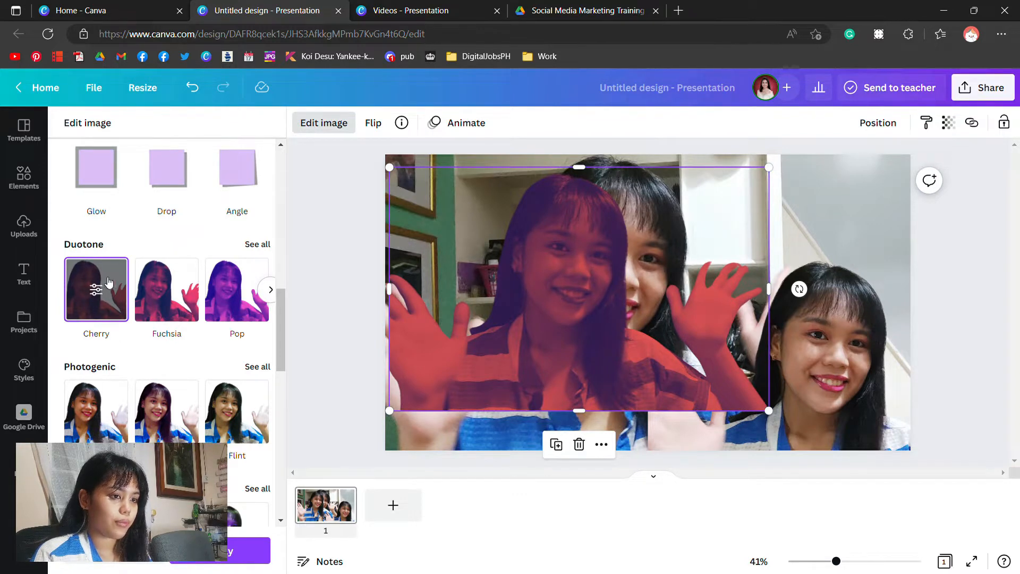
click(98, 291)
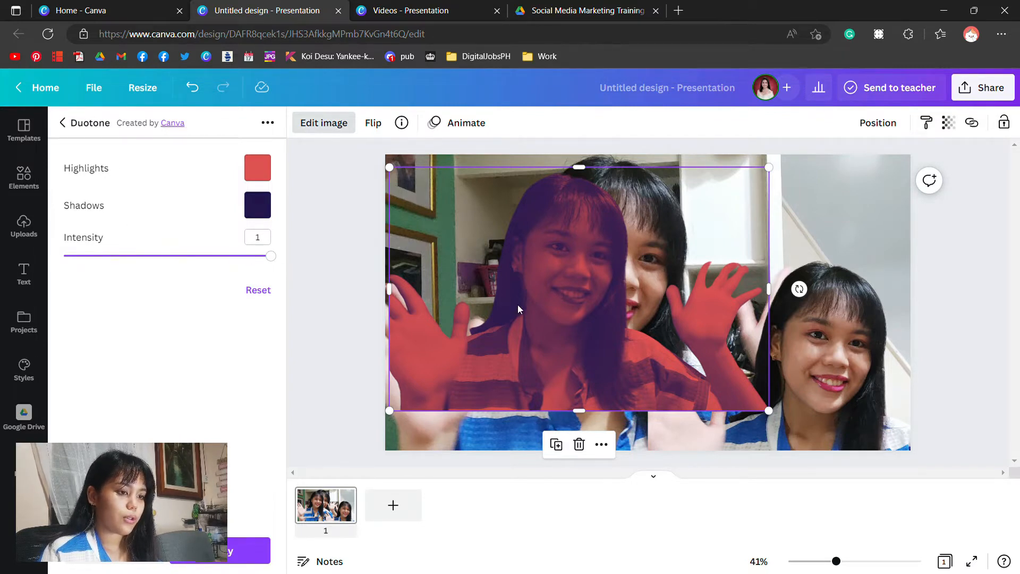
Set both the Highlights and Shadows of the duotone to white and apply it to make a white silhouette
click(266, 174)
click(297, 227)
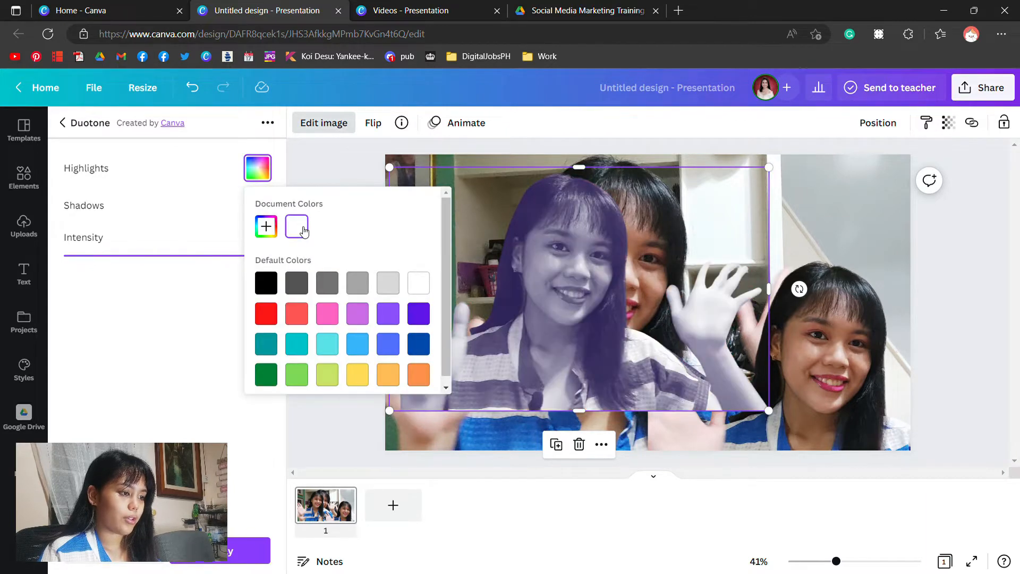
click(216, 180)
click(258, 205)
click(296, 263)
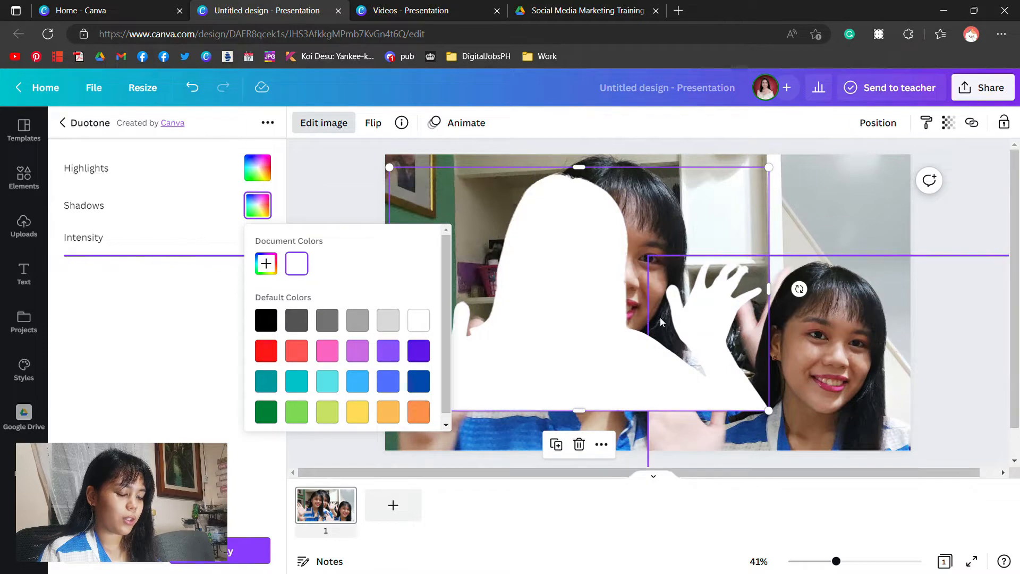
click(180, 291)
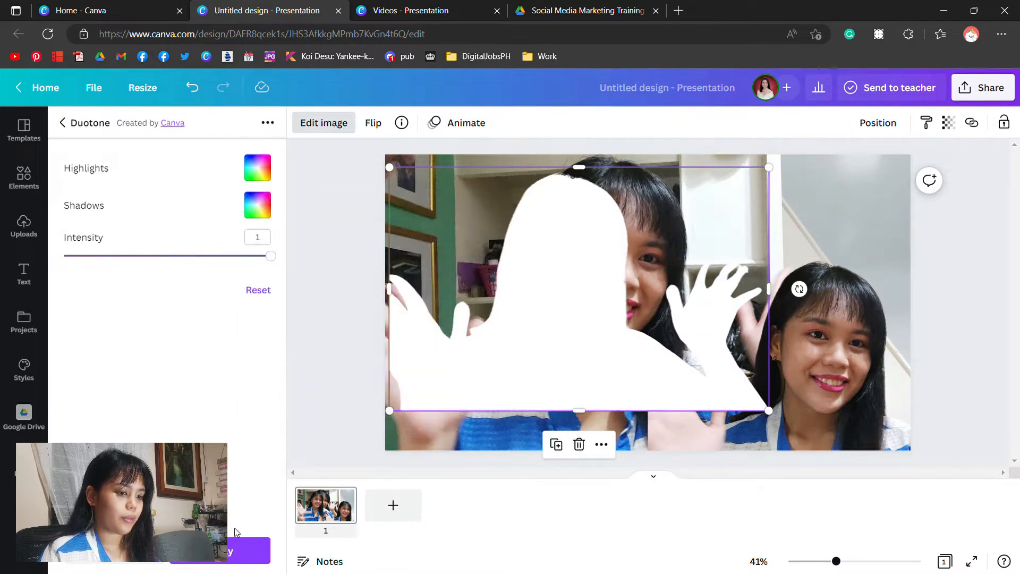
click(231, 552)
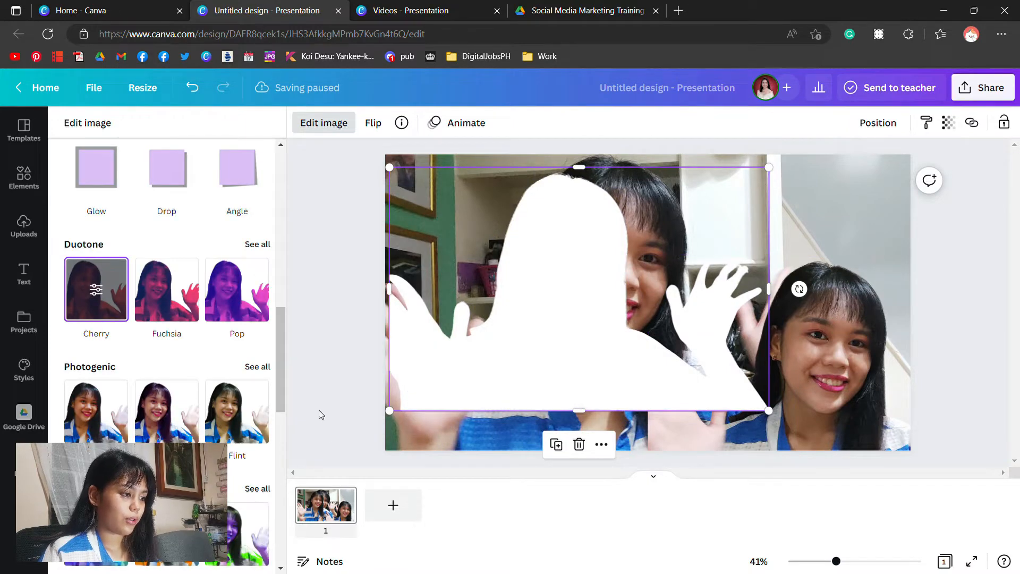
Move the white silhouette to the page's upper-left corner and shift the full-color cutout away toward the upper right
click(313, 394)
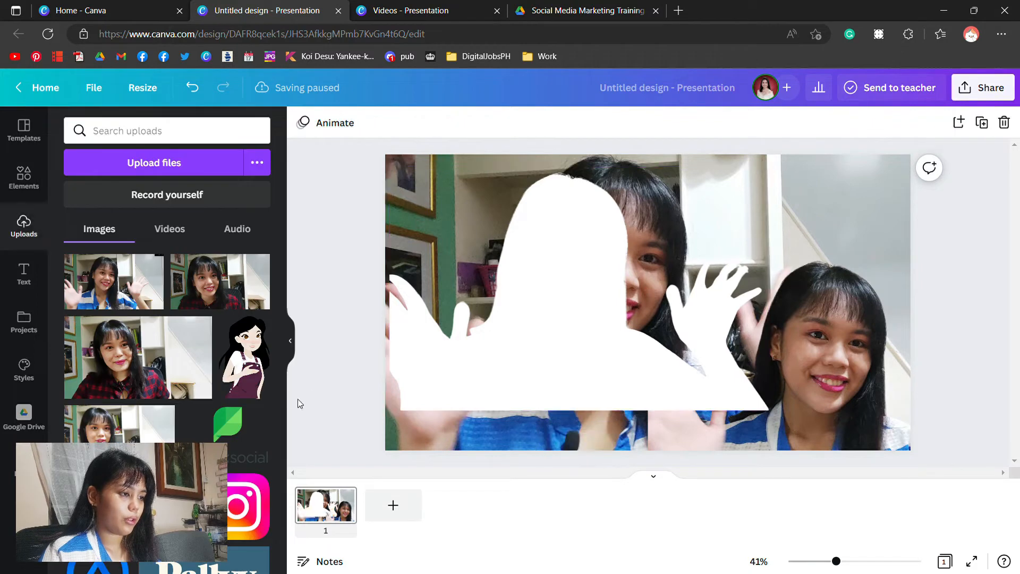
drag(815, 383, 884, 308)
drag(867, 315, 889, 372)
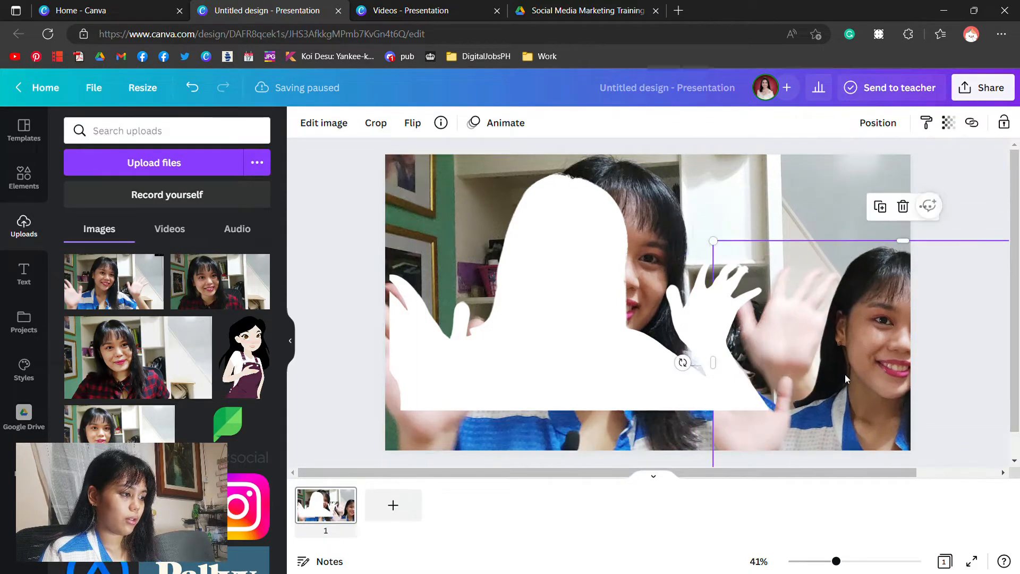
drag(665, 334, 641, 319)
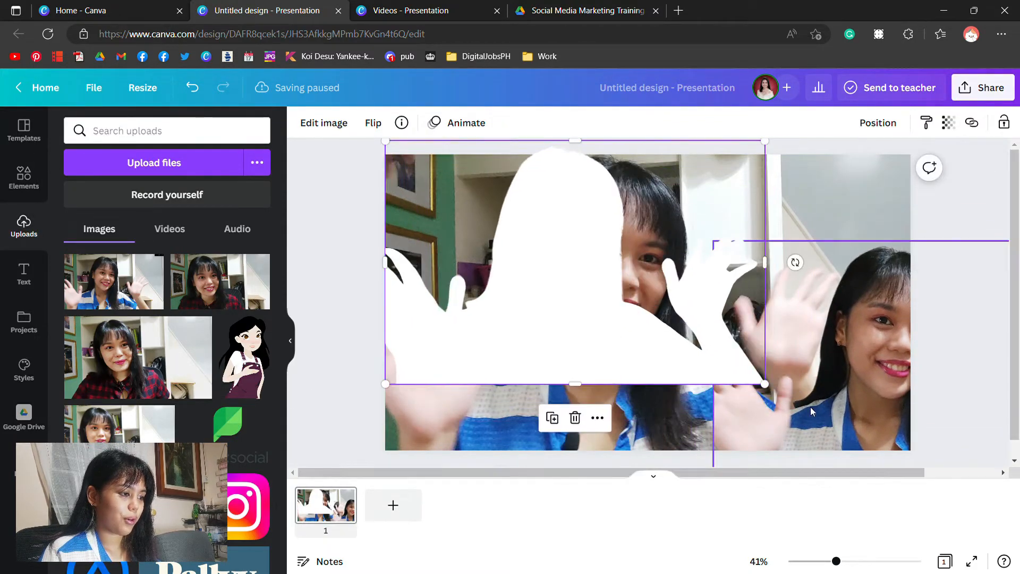
drag(877, 440, 798, 215)
Enlarge the white silhouette until it nearly fills the page and align it over the person in the background photo
click(682, 348)
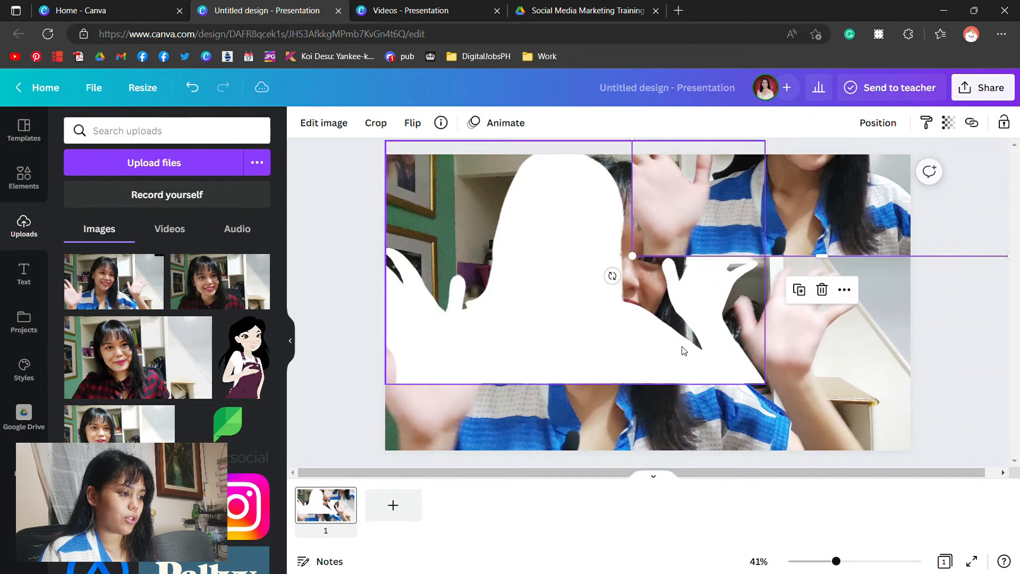
drag(776, 398, 892, 483)
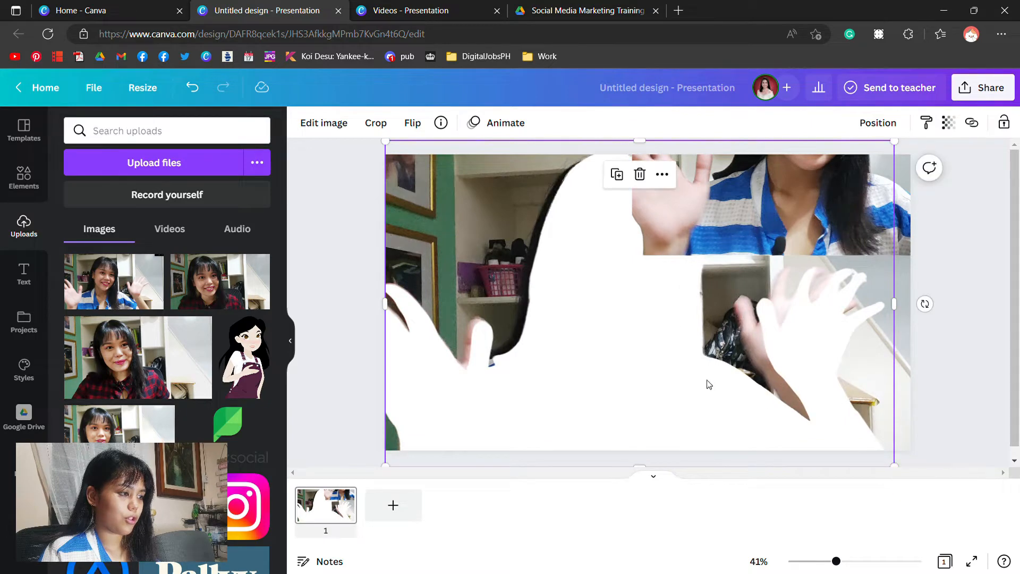
drag(706, 383, 667, 374)
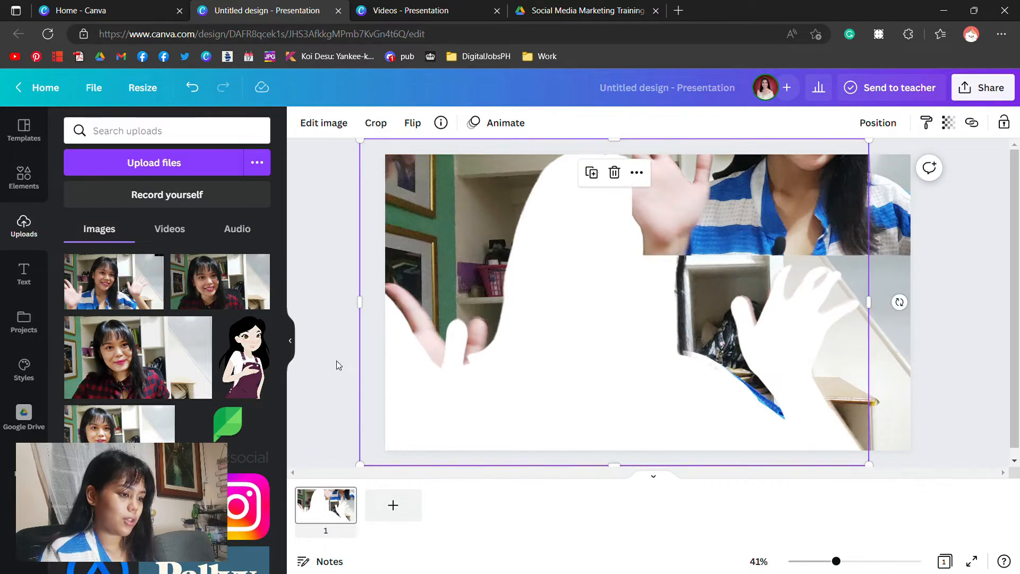
drag(508, 399, 524, 394)
Crop one white silhouette to the waving hand on the left and move the full-color cutout over the page's left half
drag(890, 300, 492, 307)
drag(796, 158, 775, 275)
drag(549, 234, 561, 234)
drag(796, 255, 582, 321)
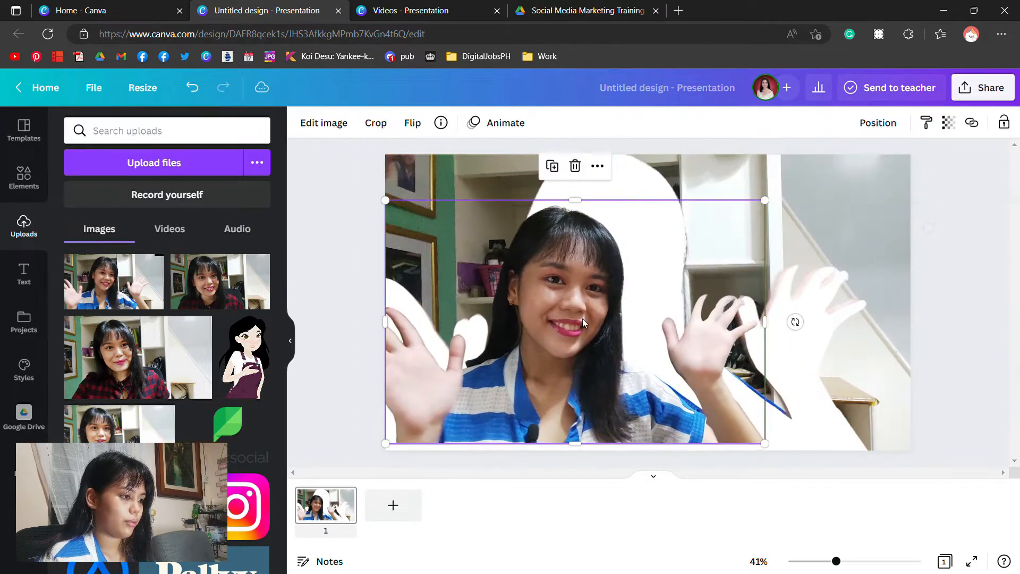
Crop another white silhouette on both sides to its head and body, and move the full-color cutout off toward the right edge
click(810, 319)
drag(880, 304, 727, 303)
drag(568, 329, 584, 183)
click(448, 396)
drag(372, 303, 487, 303)
drag(558, 223, 930, 298)
click(435, 395)
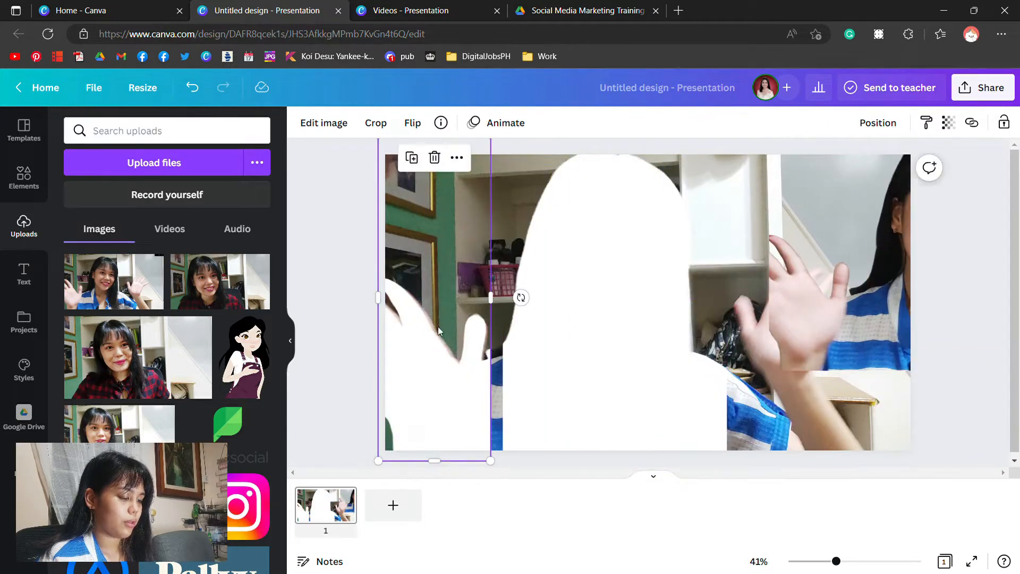
Paste another white silhouette, align it with the person, and crop its left side so only the right-hand part remains
click(605, 345)
key(ctrl+v)
drag(628, 382, 635, 384)
drag(364, 301, 715, 302)
drag(817, 427, 816, 428)
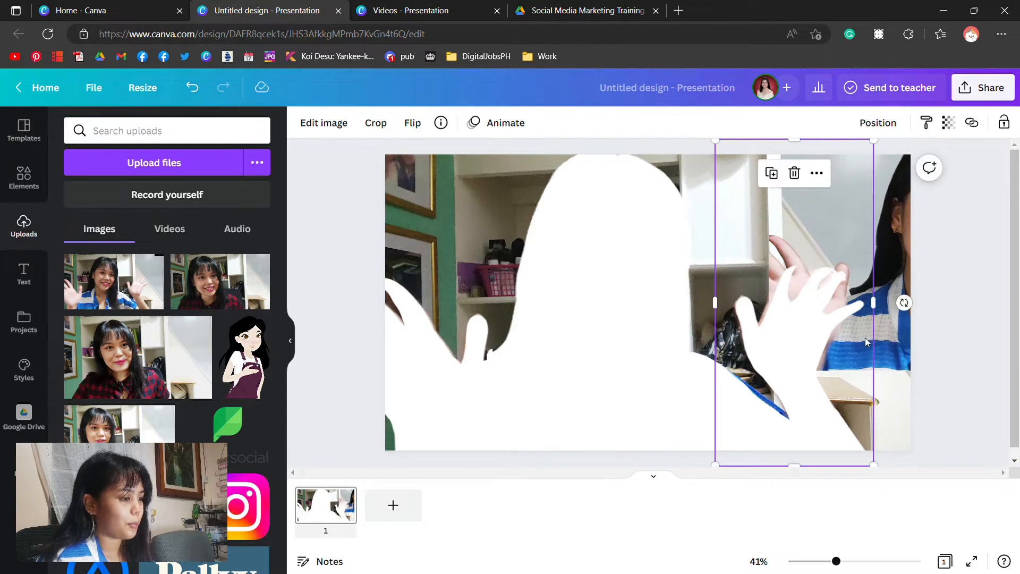
Bring the full-color cutout forward and move it over the white silhouettes at the lower left of the page
click(890, 340)
drag(886, 339, 570, 379)
click(877, 123)
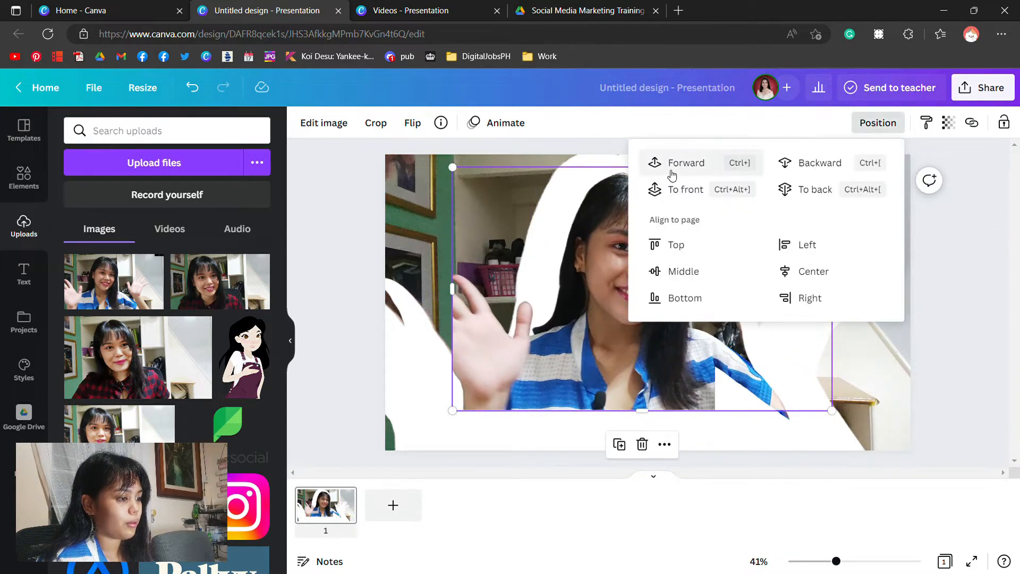
click(670, 169)
drag(613, 352, 541, 394)
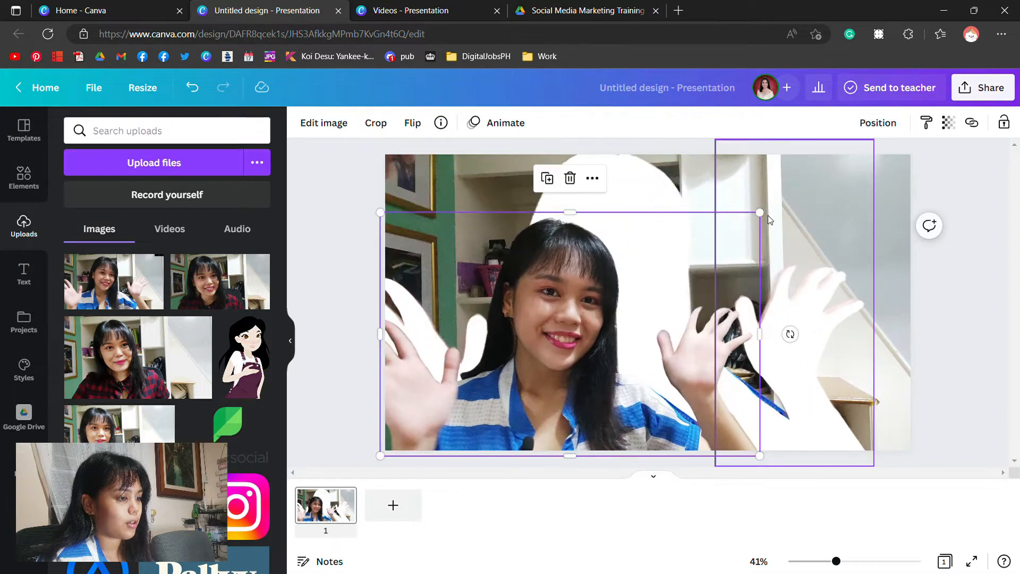
Enlarge the full-color cutout and center it inside the white silhouettes so a white outline surrounds the person
drag(761, 214, 847, 208)
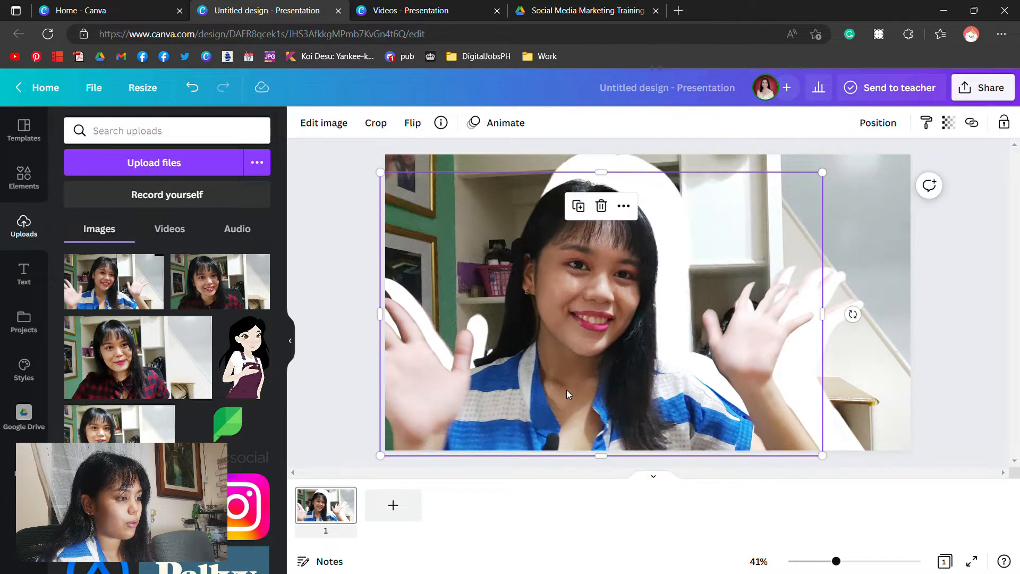
mouse_move(572, 395)
mouse_down()
mouse_move(592, 389)
mouse_move(583, 389)
mouse_up()
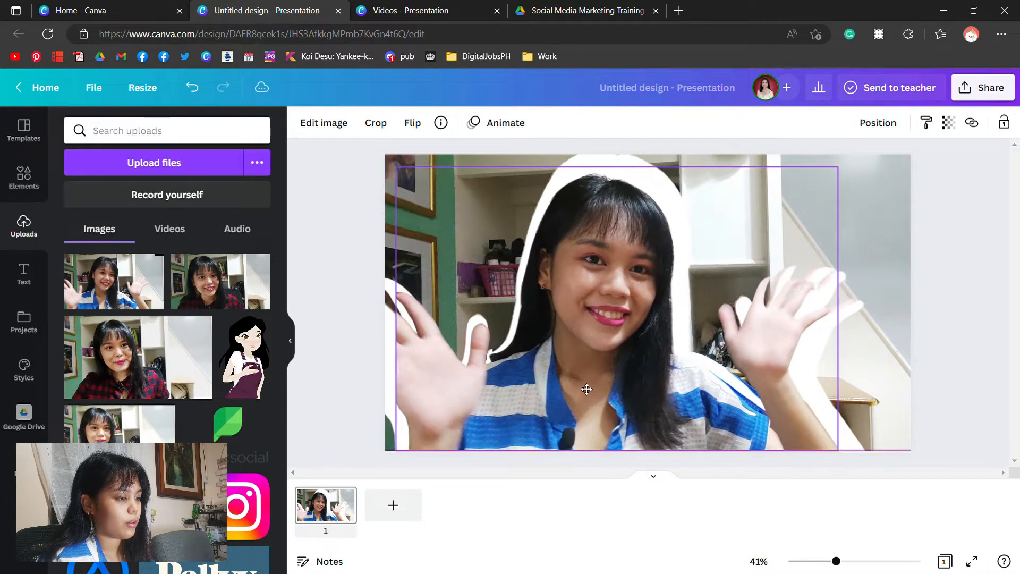
drag(843, 167, 879, 168)
drag(609, 387, 614, 388)
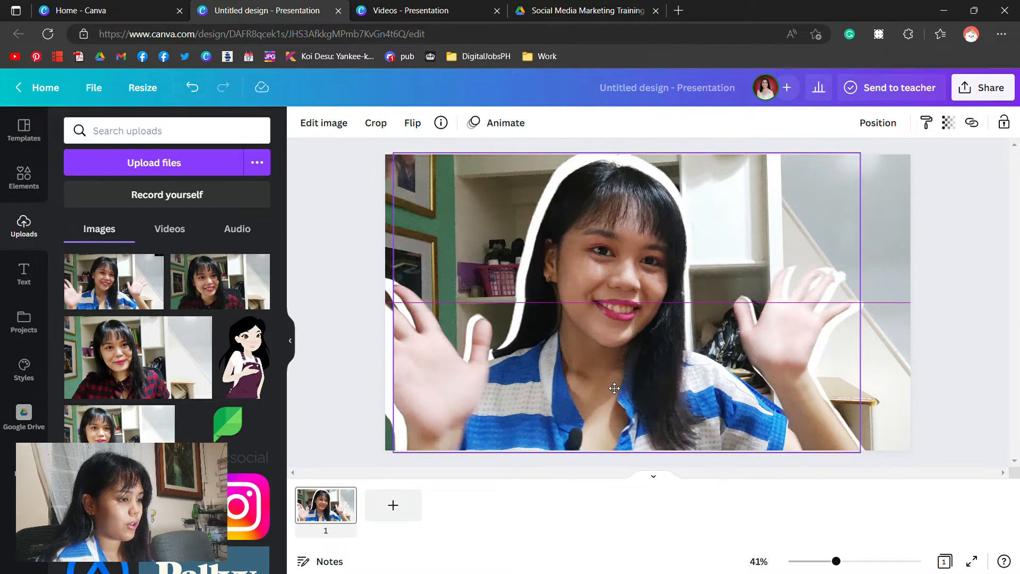
drag(614, 388, 605, 382)
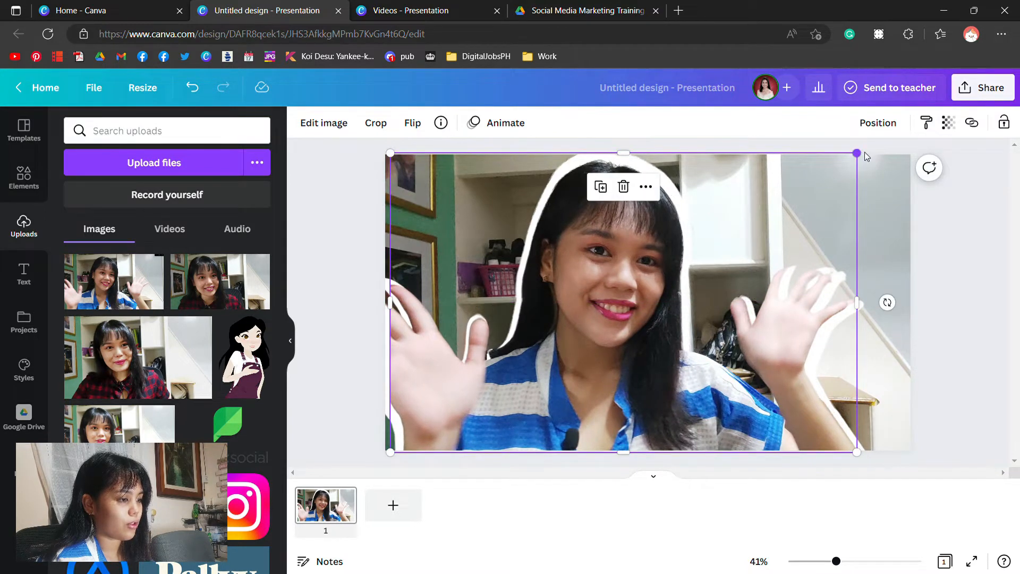
Enlarge the full-color cutout slightly more and nudge it into its final position inside the white outline
drag(857, 153, 878, 158)
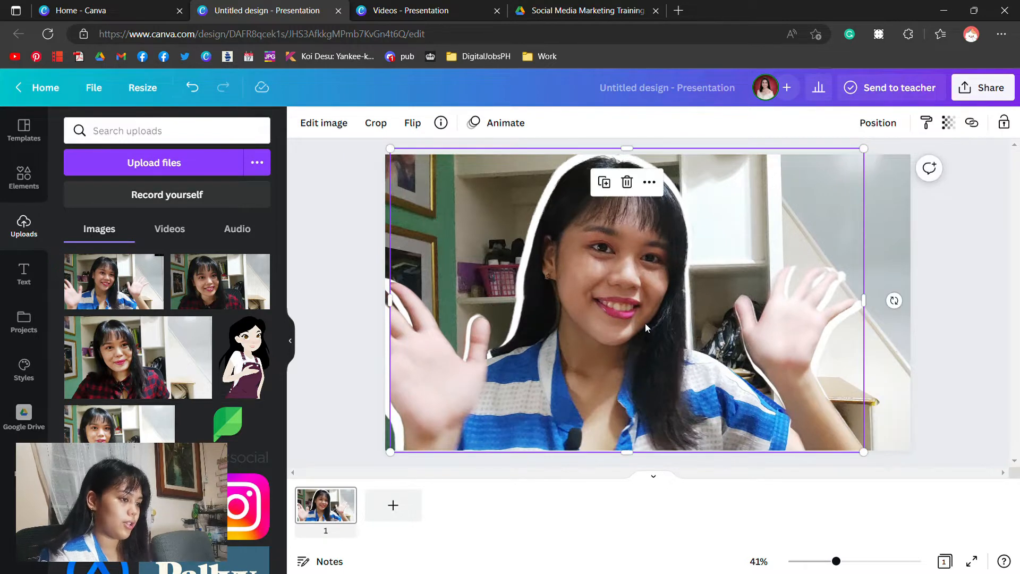
drag(616, 359, 615, 363)
key(Right)
key(Right)
key(Right)
key(Right)
key(Right)
key(Right)
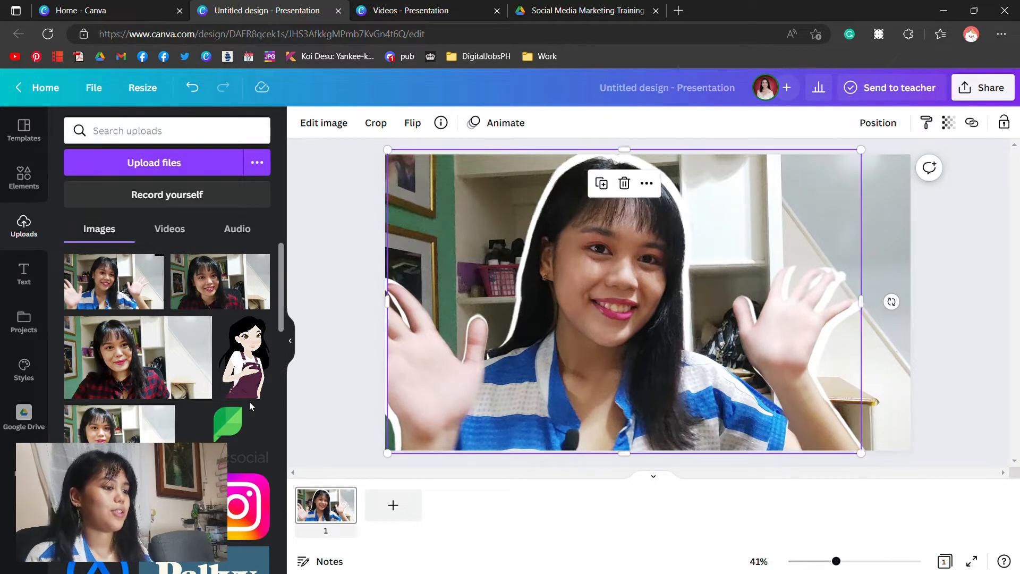
click(323, 401)
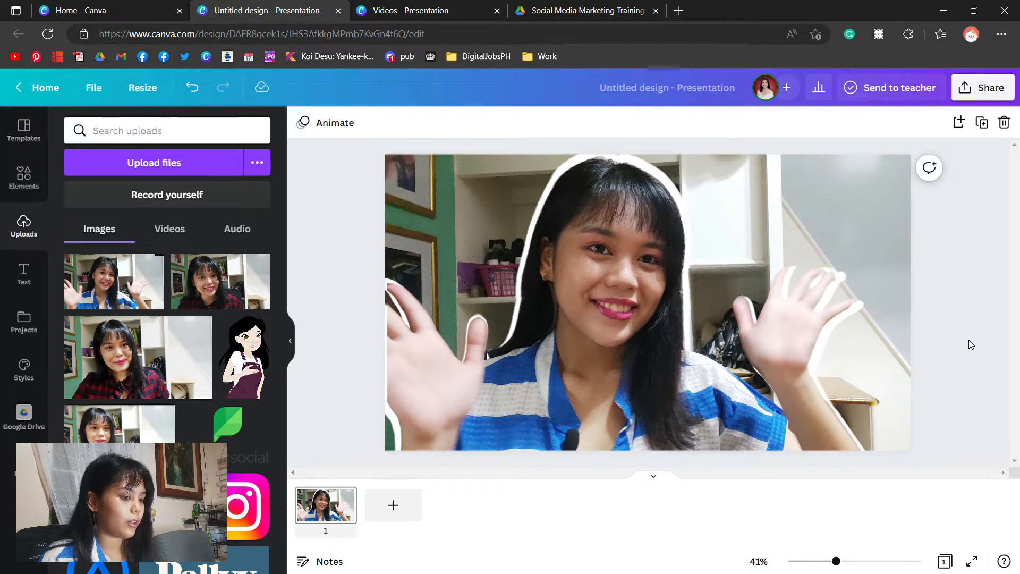
Switch to the Videos presentation and examine the finished designs on slides 1, 3 and 2 for reference
click(383, 4)
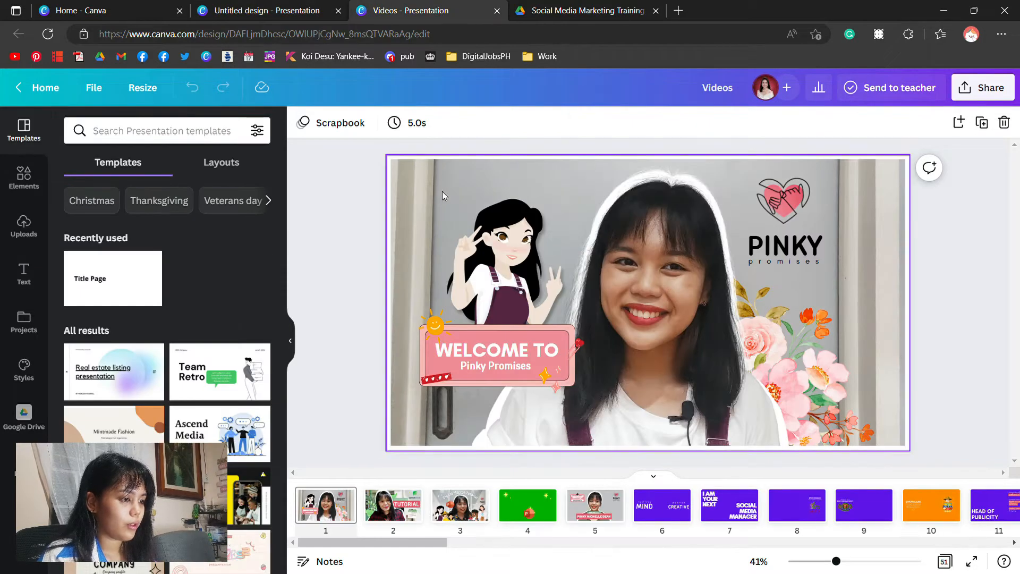
click(449, 512)
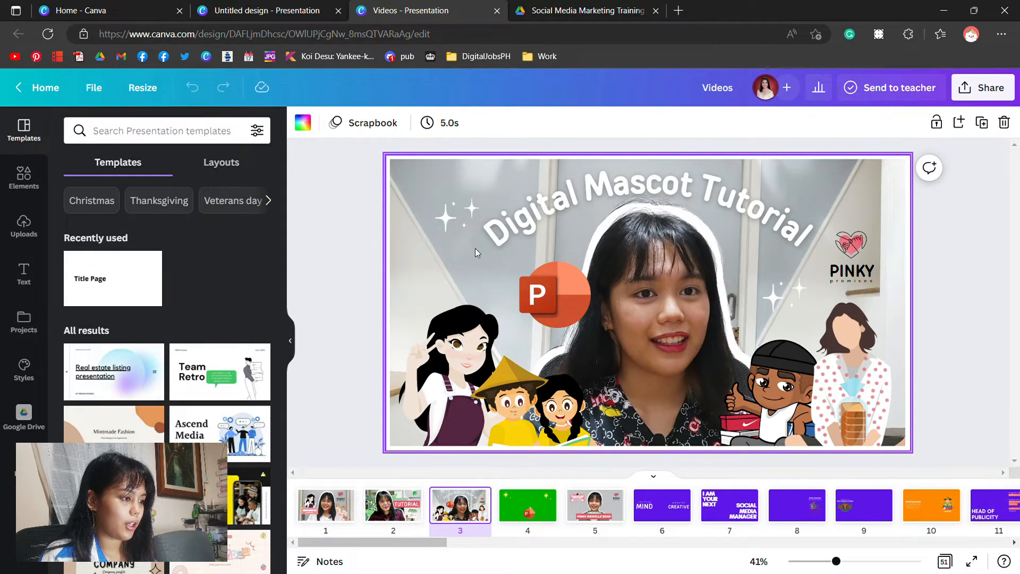
click(393, 504)
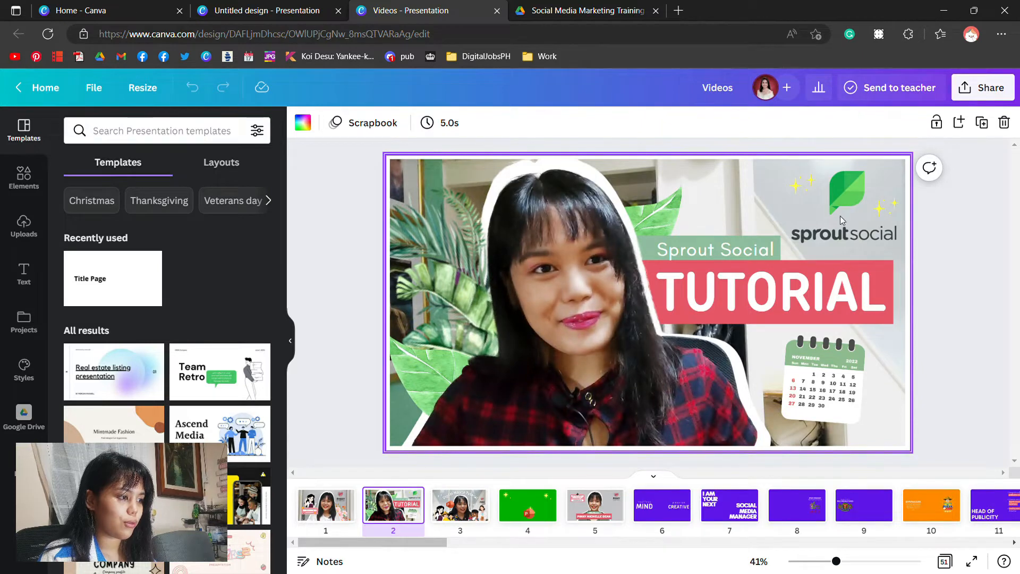
Return to the untitled design, search the elements for "canva logo" and add the round gradient Canva logo to the page
click(225, 6)
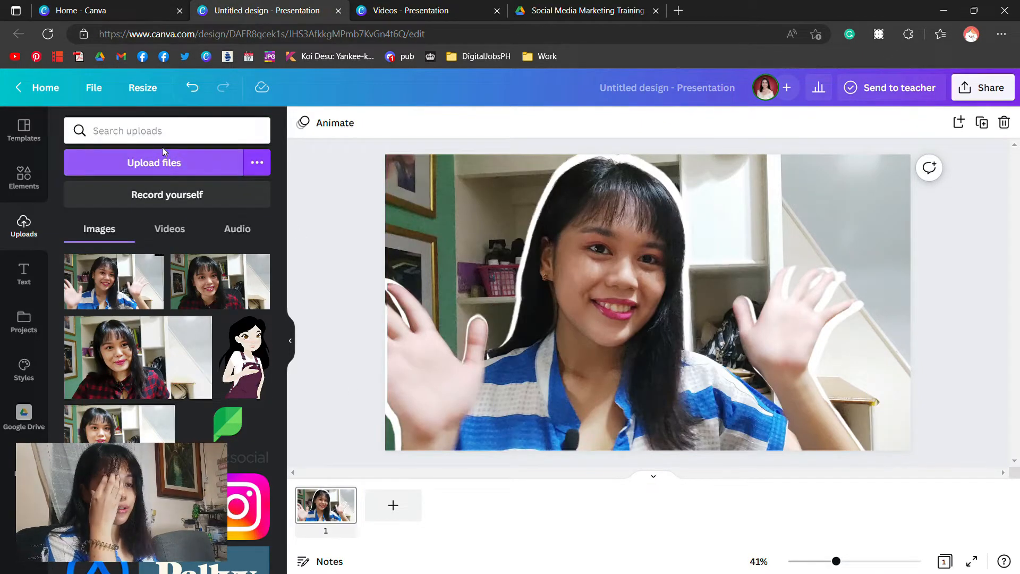
click(21, 186)
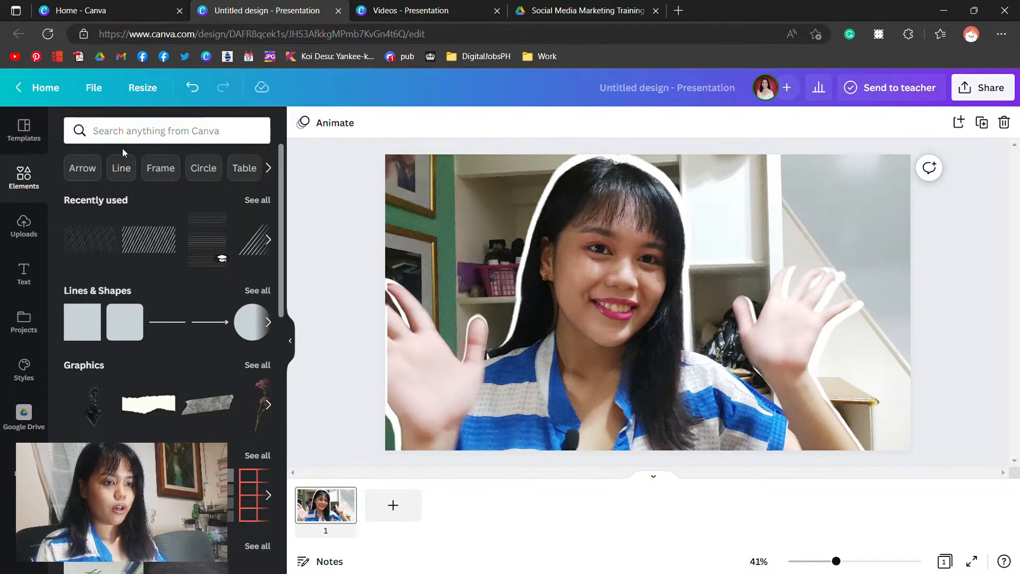
click(129, 137)
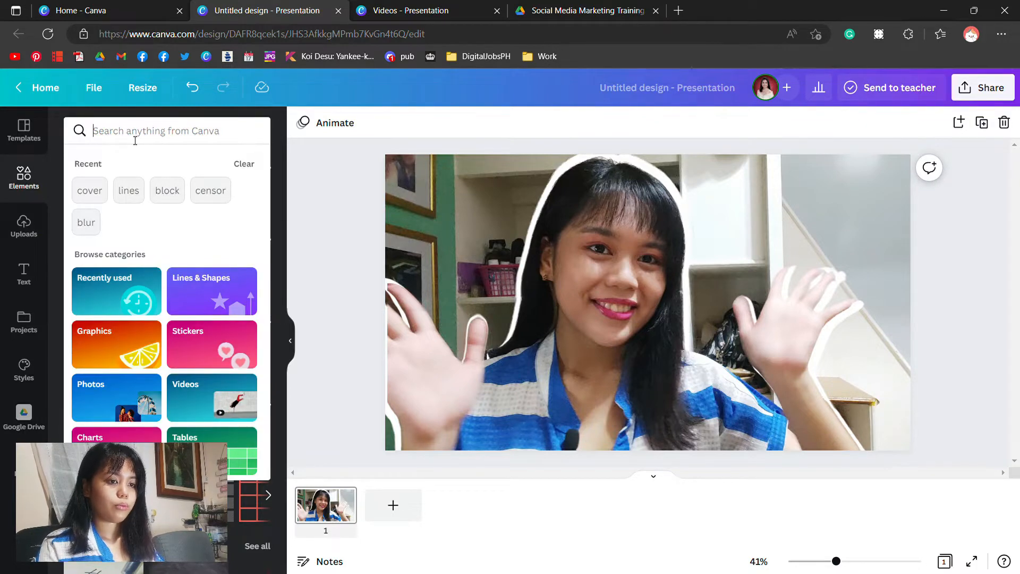
text(canva lo)
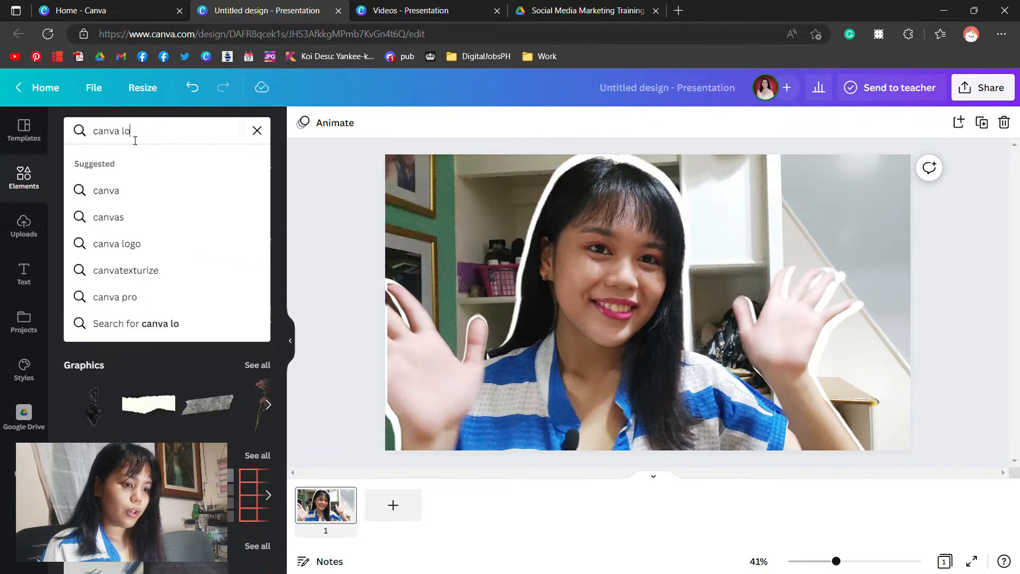
text(go)
key(Return)
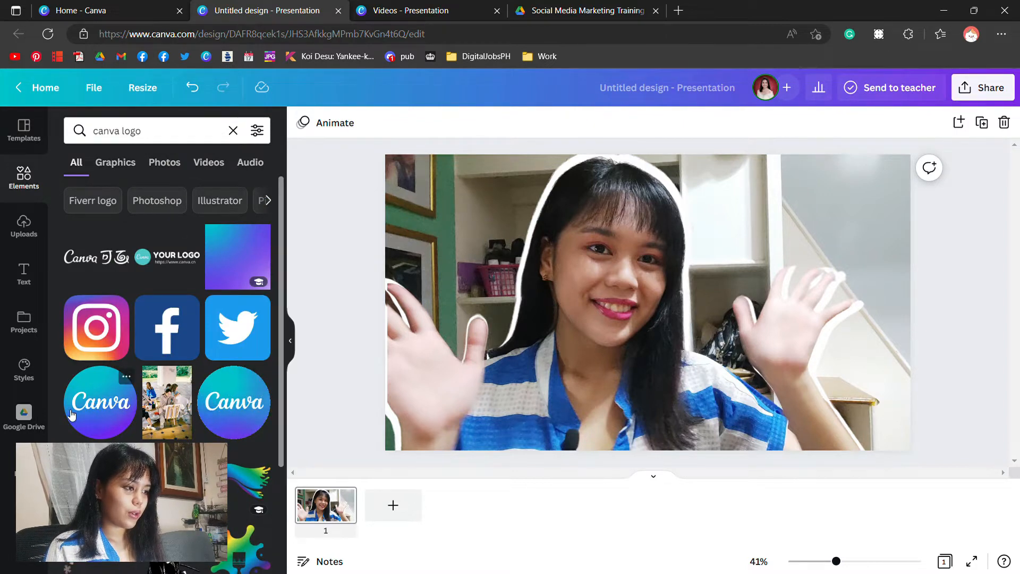
click(103, 398)
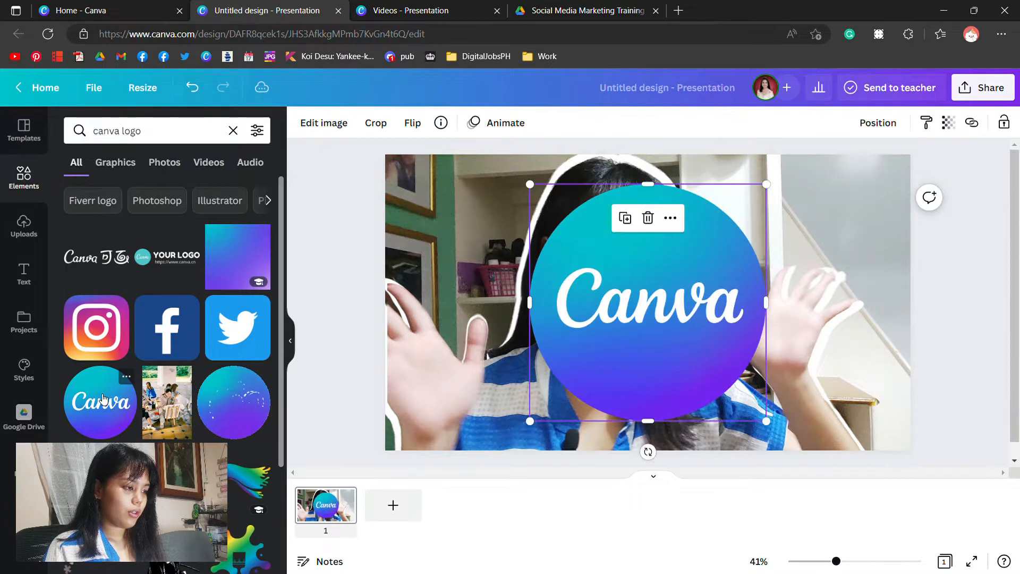
Shrink the round Canva logo and place it beside the face, just above the raised hand on the right of the page
drag(775, 188, 655, 294)
drag(608, 347, 810, 262)
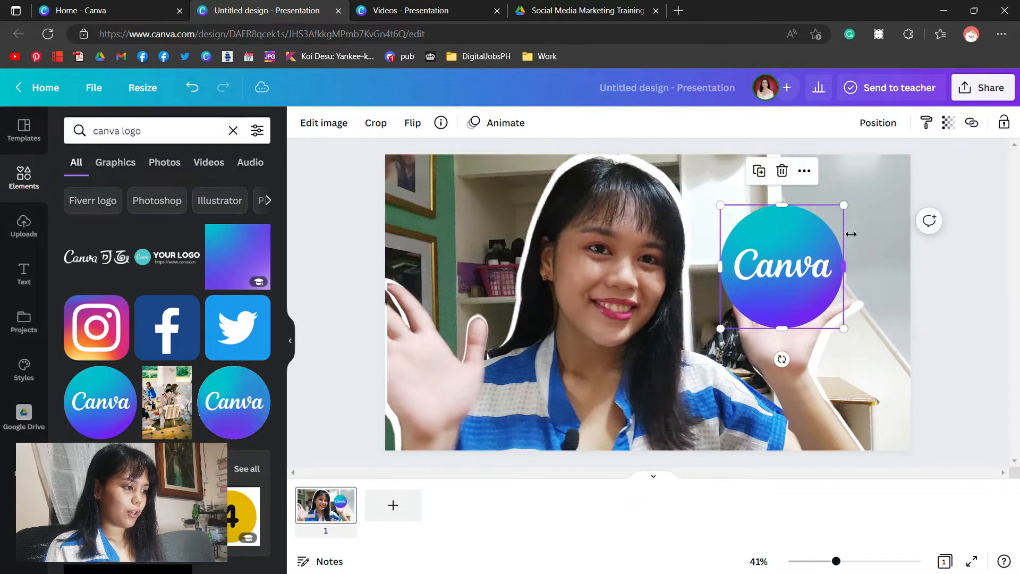
drag(849, 211, 871, 190)
mouse_move(835, 273)
mouse_down()
mouse_move(781, 240)
mouse_move(825, 277)
mouse_up()
drag(854, 184, 843, 191)
drag(799, 255, 791, 253)
click(972, 373)
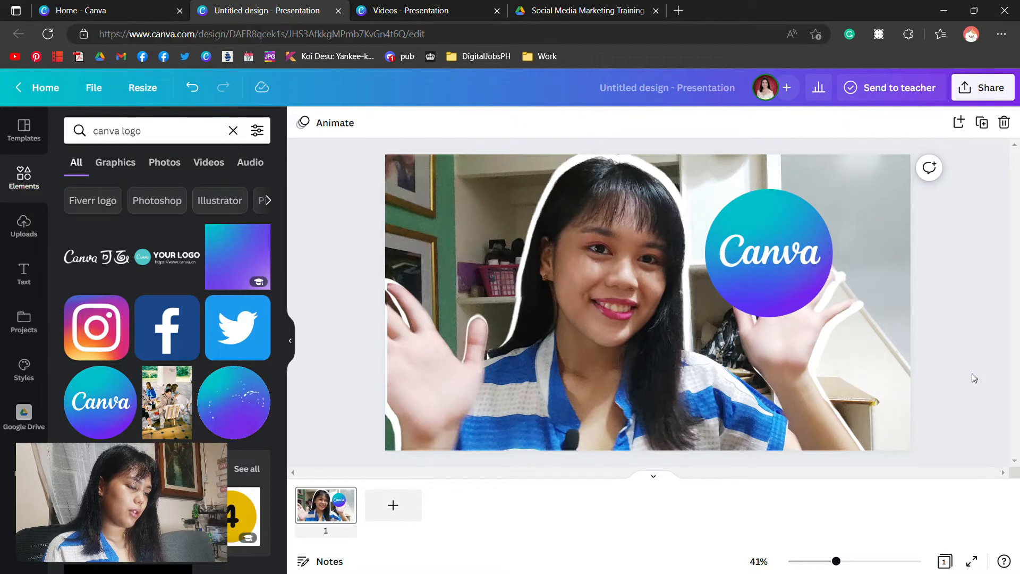
mouse_move(792, 289)
mouse_down()
mouse_move(802, 289)
mouse_move(794, 274)
mouse_up()
click(966, 349)
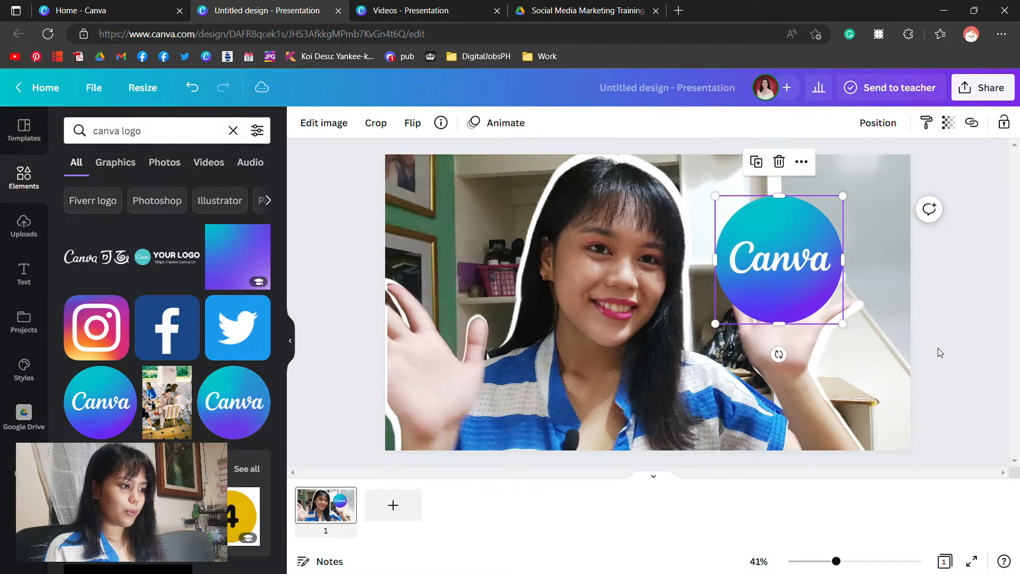
click(937, 347)
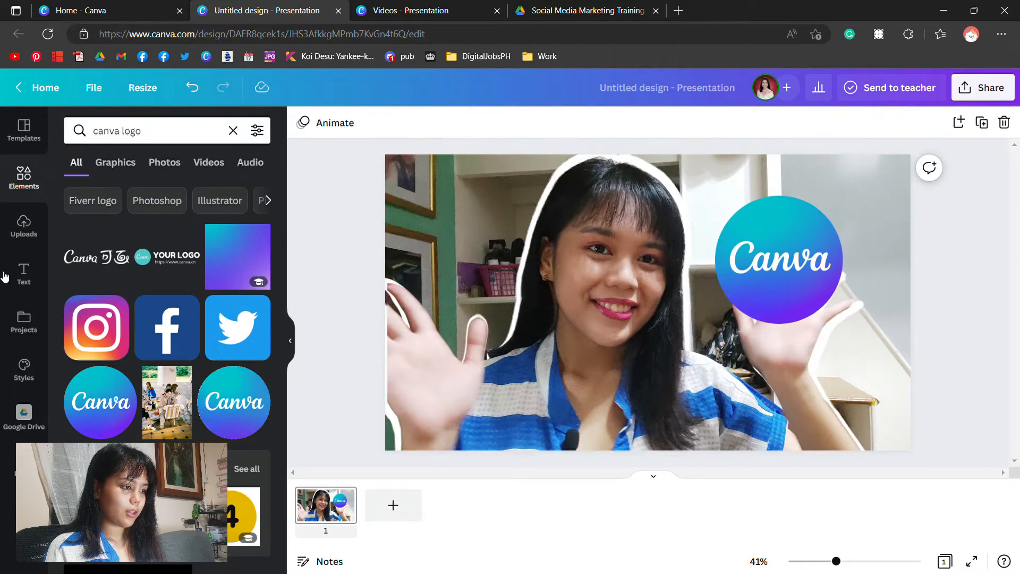
Add a heading to the page reading "Canva Tutorial"
click(15, 288)
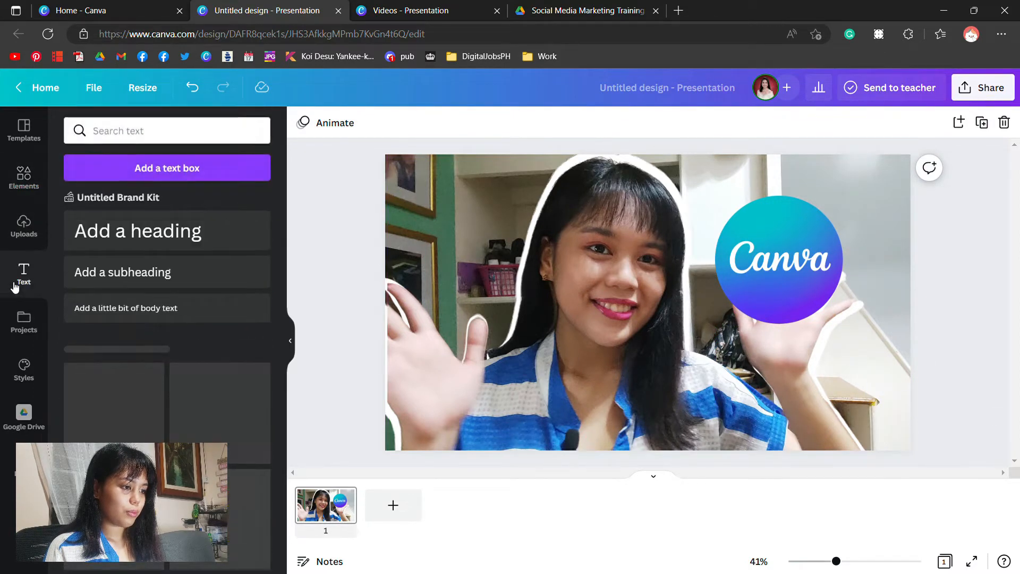
click(145, 247)
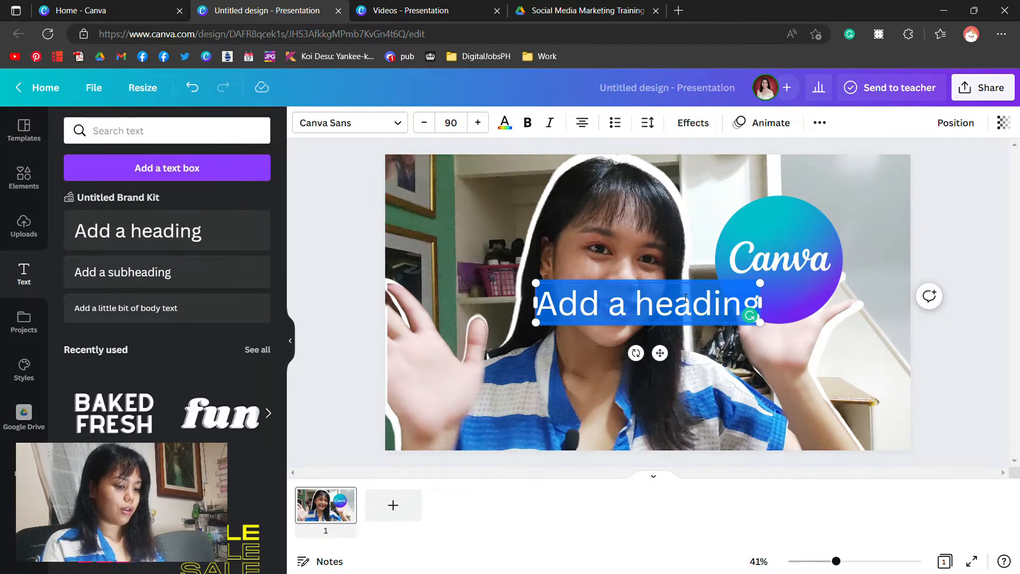
text(Canva)
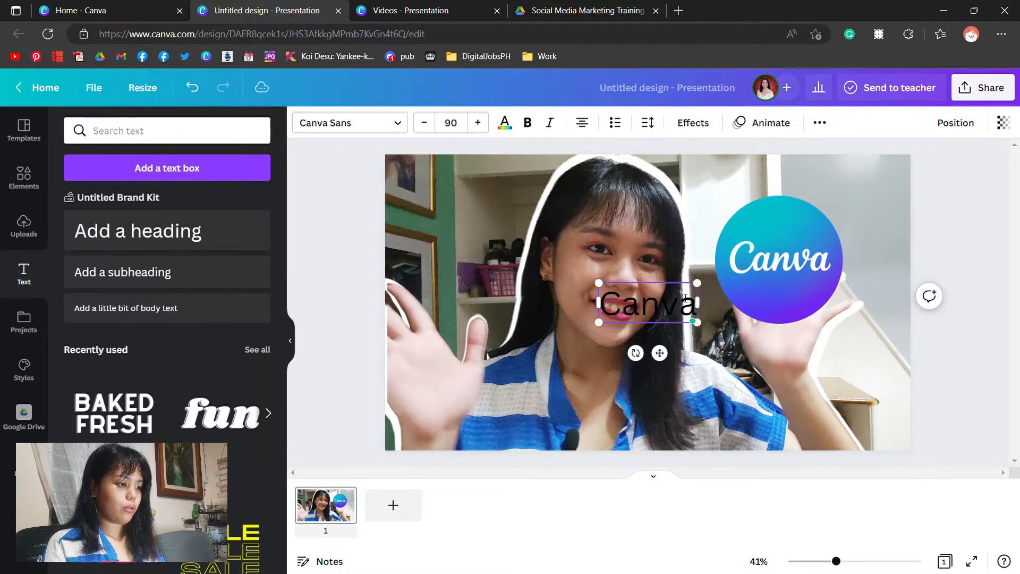
text( Tut)
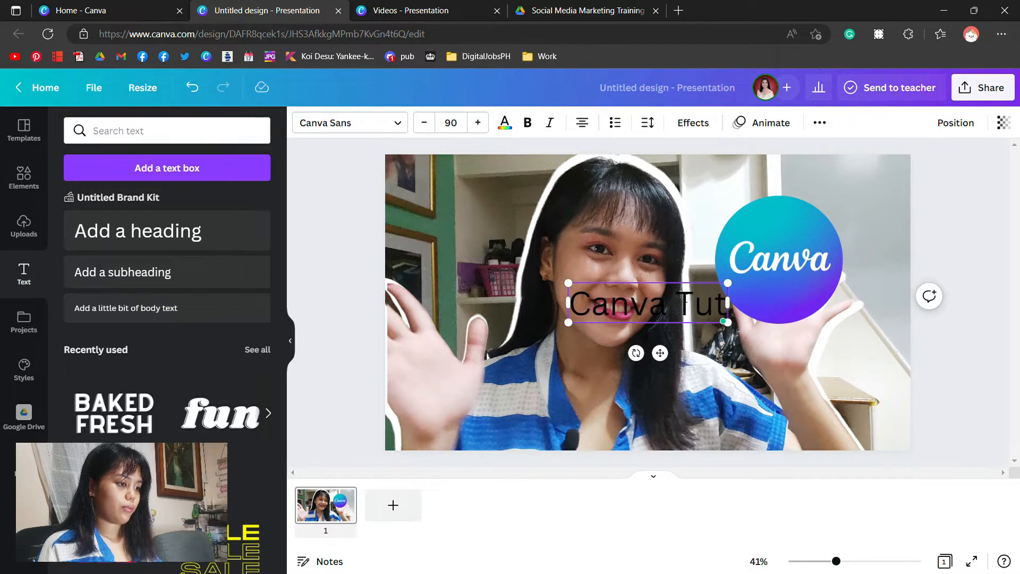
text(orial)
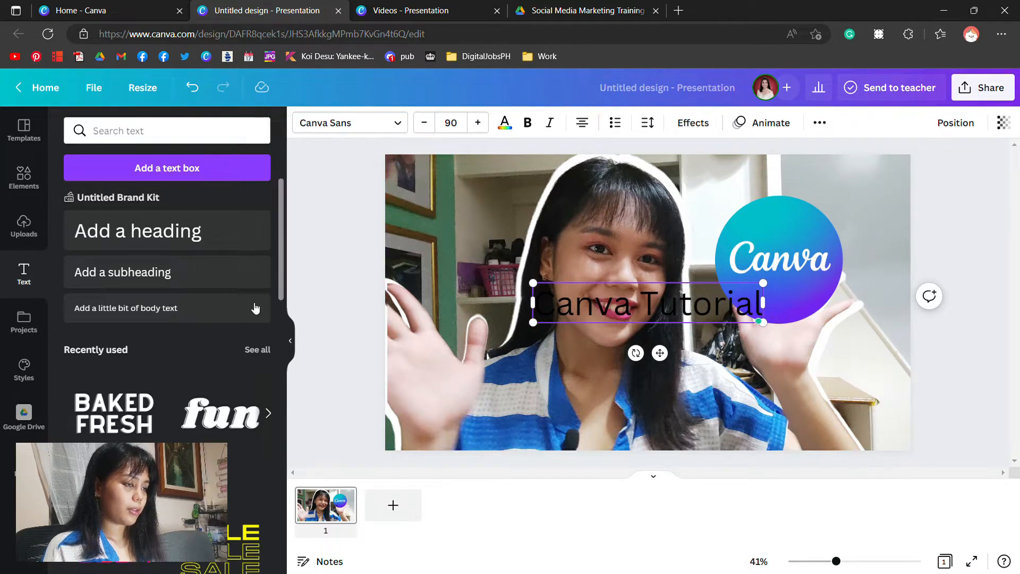
click(362, 252)
click(655, 292)
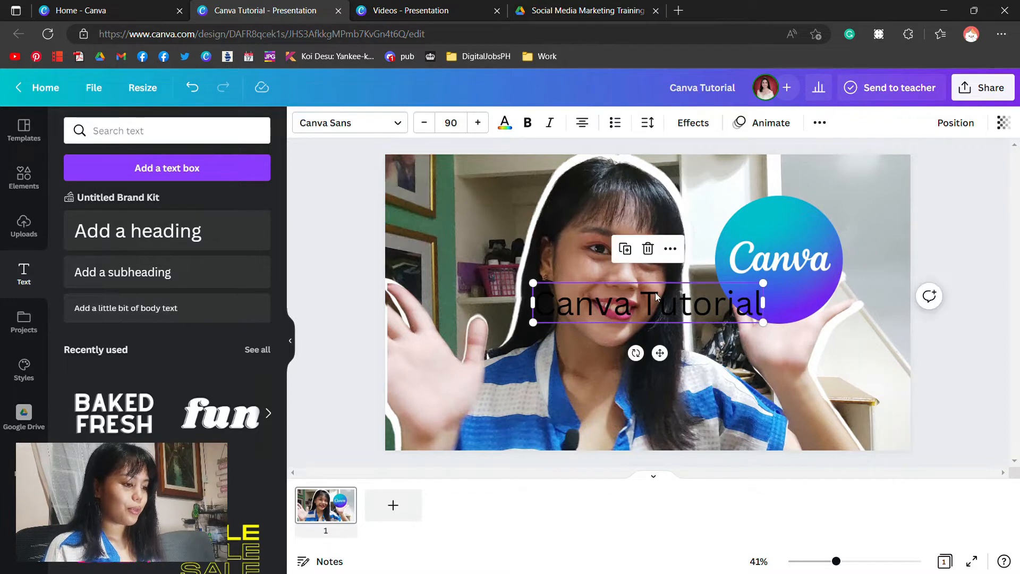
Check the header font in the typography section of the Pinky Promises branding kit in Google Drive and return to the Canva design
click(564, 8)
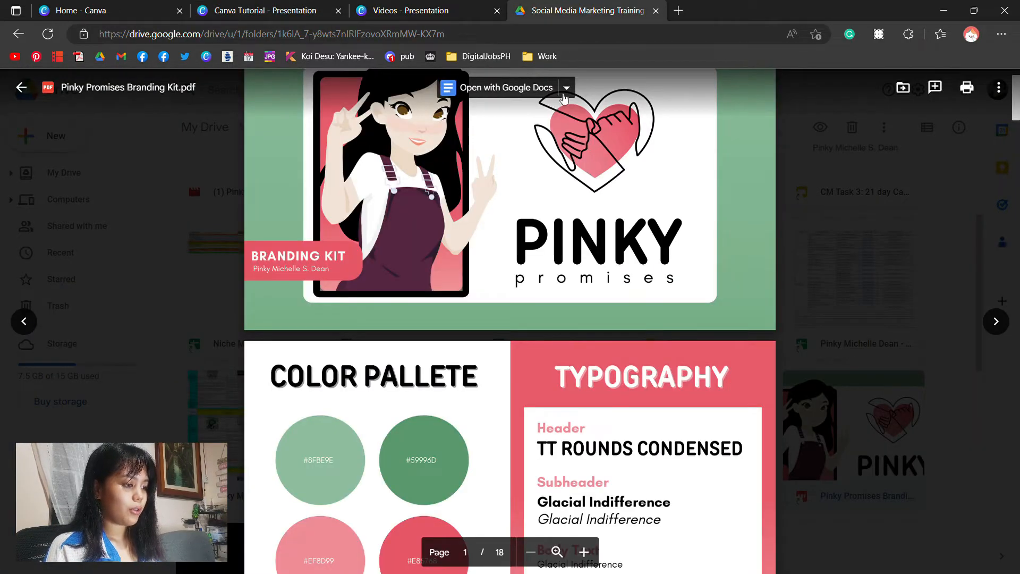
scroll(599, 335, down, 2)
scroll(599, 336, down, 2)
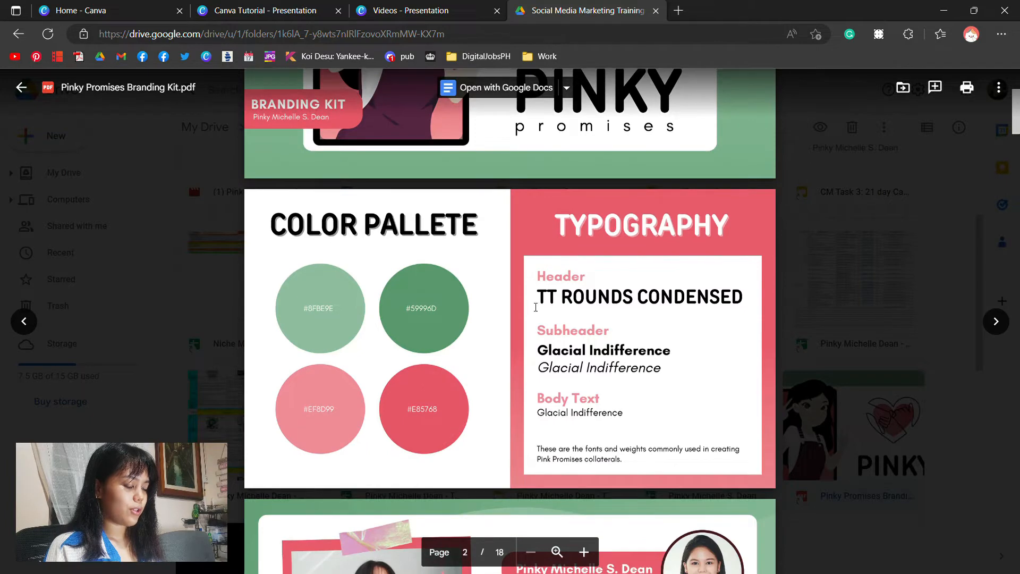
drag(537, 296, 739, 302)
click(605, 314)
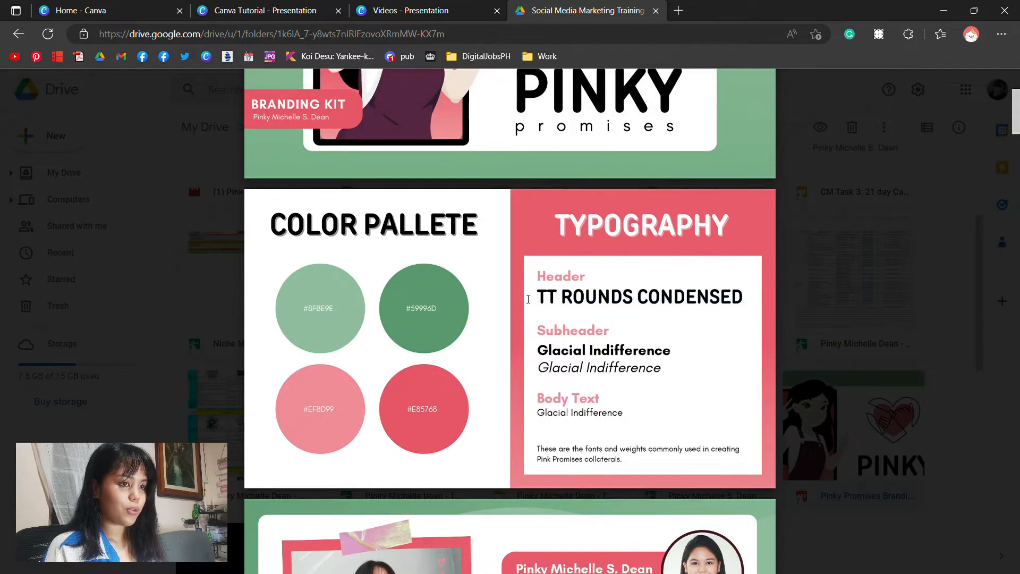
drag(528, 299, 742, 301)
click(774, 295)
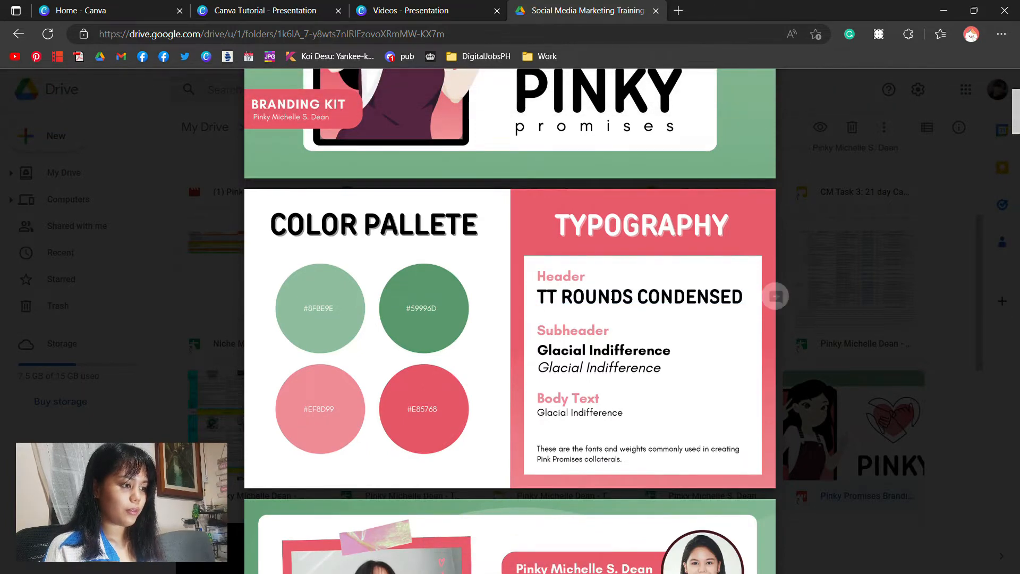
click(256, 11)
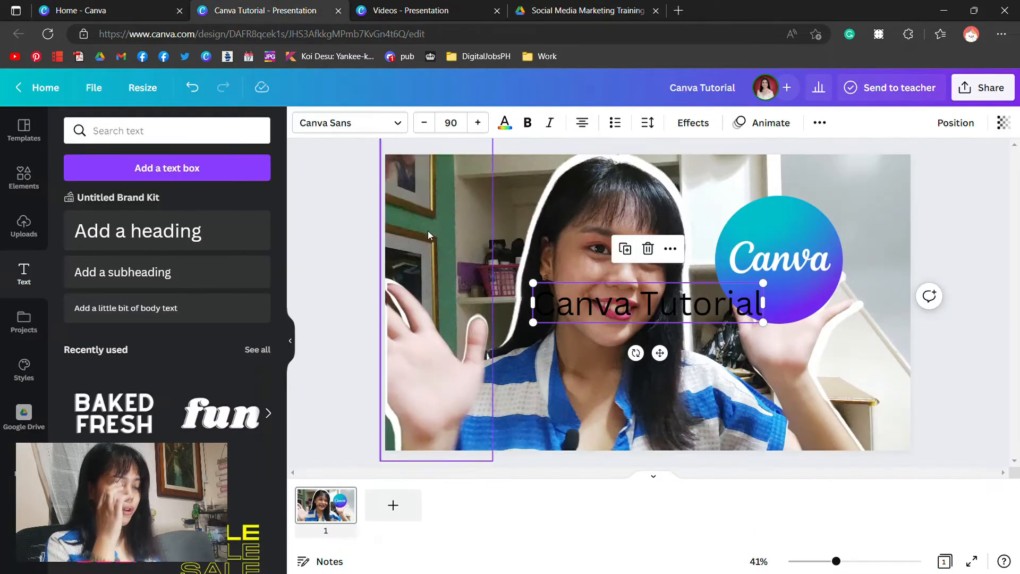
click(378, 129)
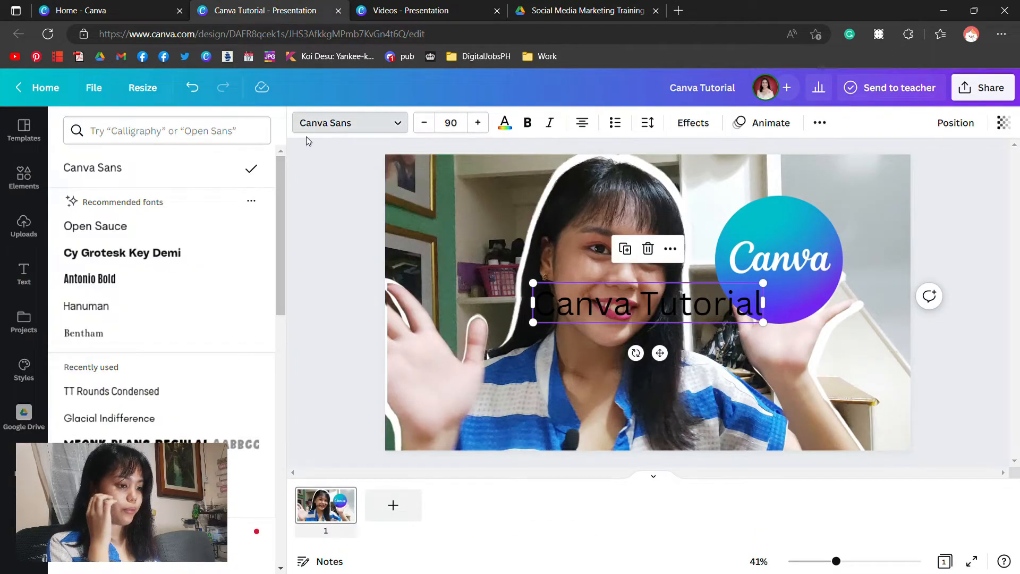
click(358, 299)
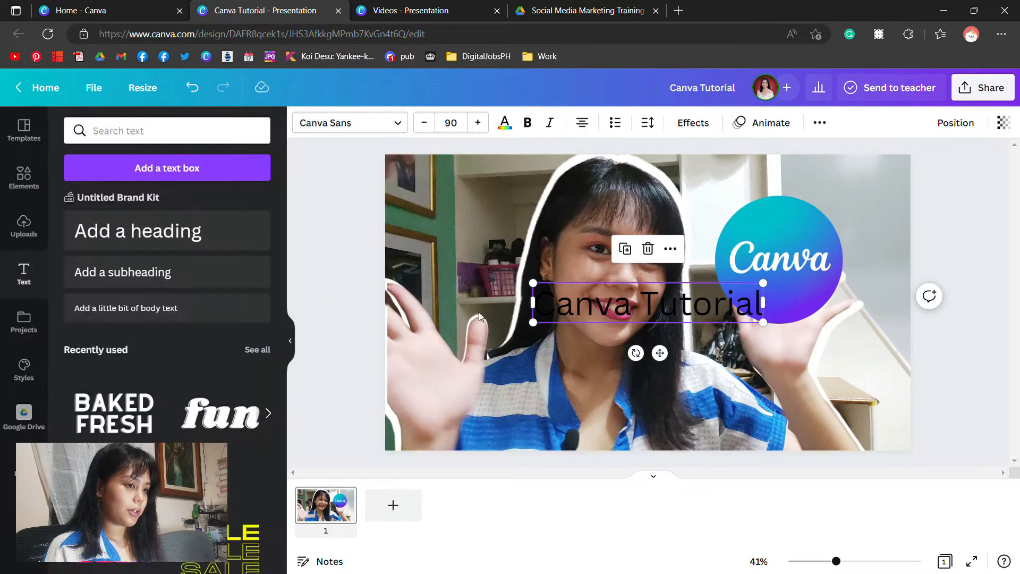
click(319, 324)
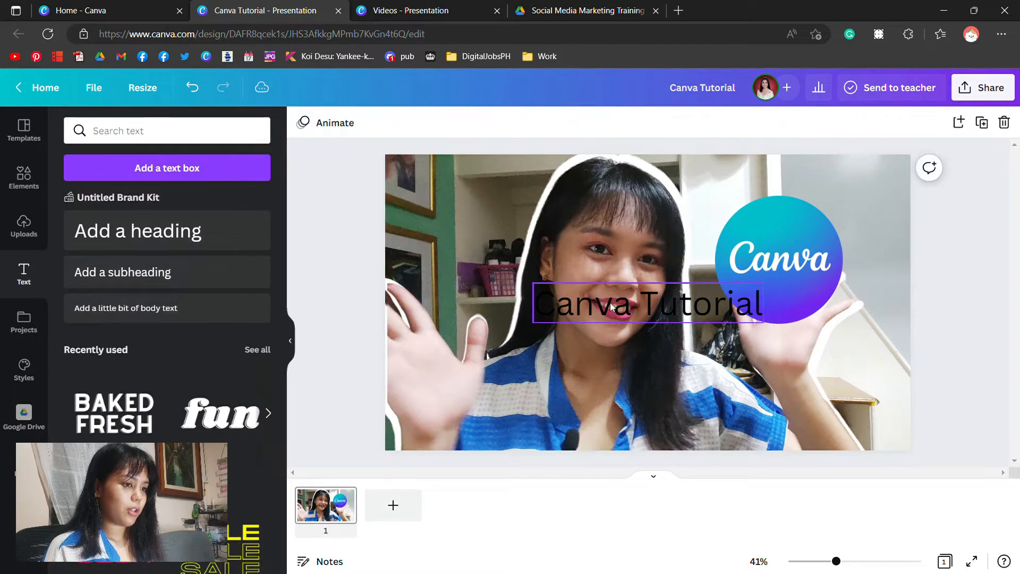
Search the fonts for "tt round" and set the "Canva Tutorial" heading to TT Rounds Condensed
click(693, 307)
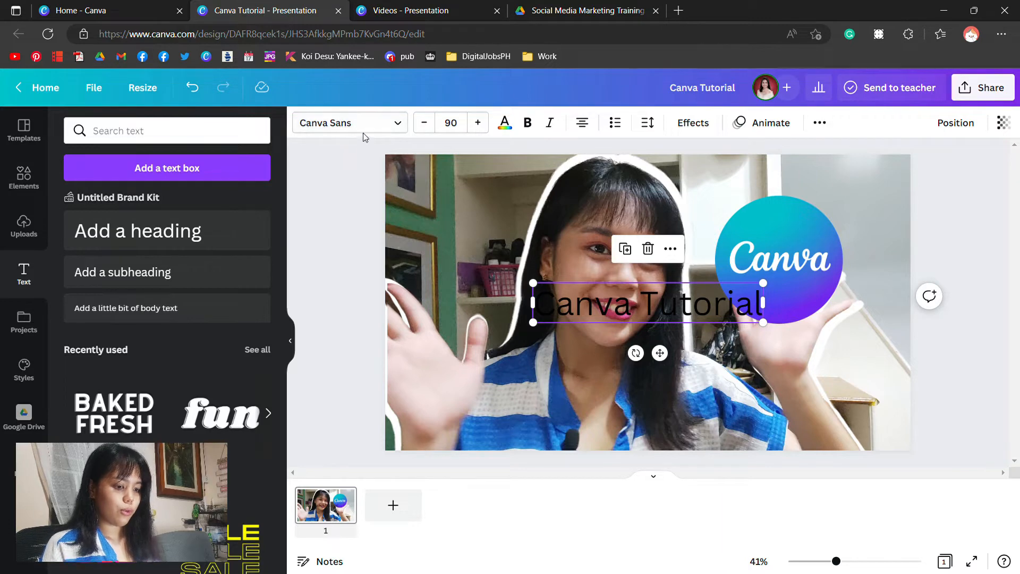
click(366, 131)
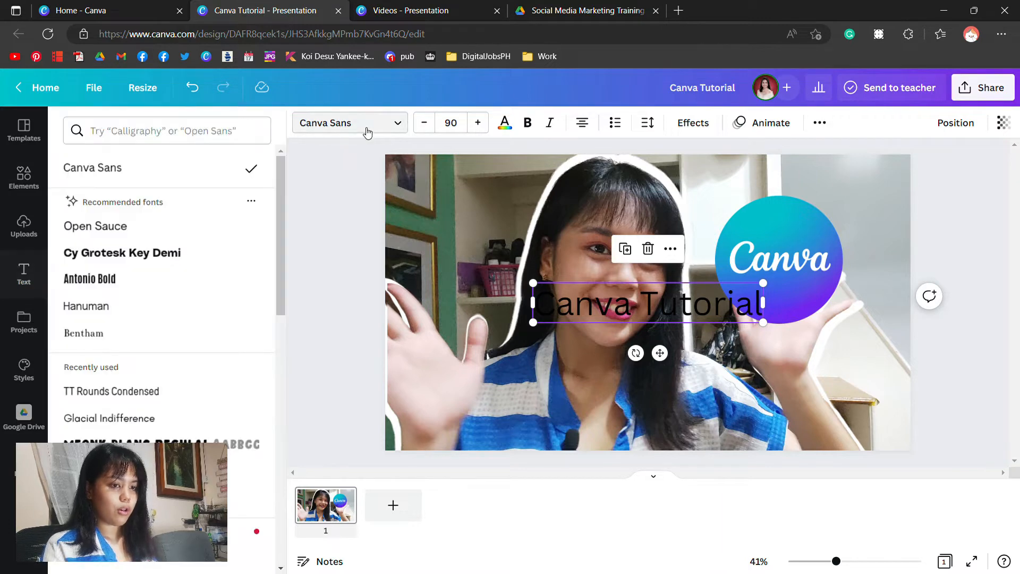
click(209, 131)
text(tt)
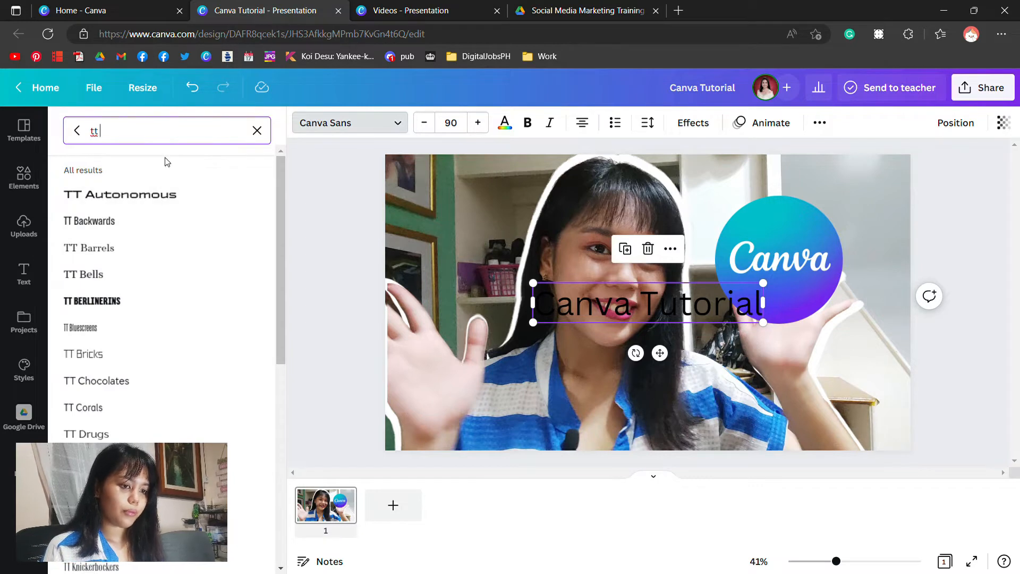
text( round)
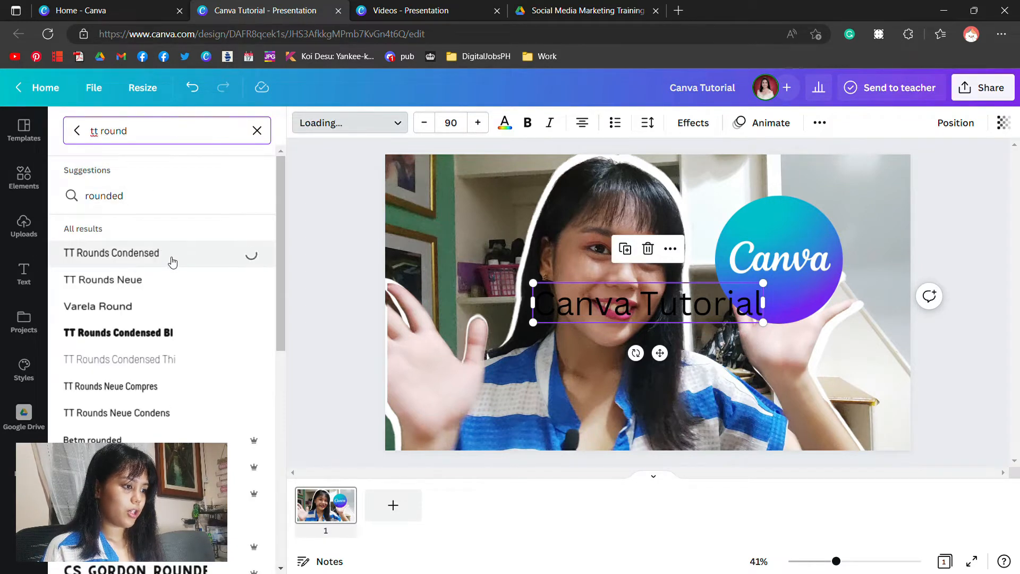
Consult the Sprout Social design in the Videos presentation for reference and make the "Canva Tutorial" heading uppercase and bold
click(821, 125)
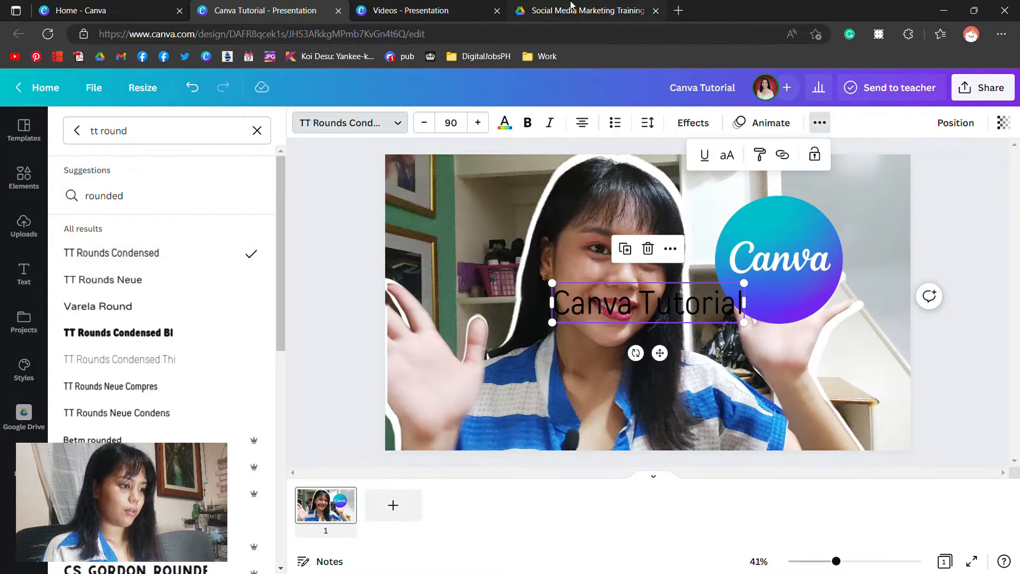
click(524, 12)
click(467, 7)
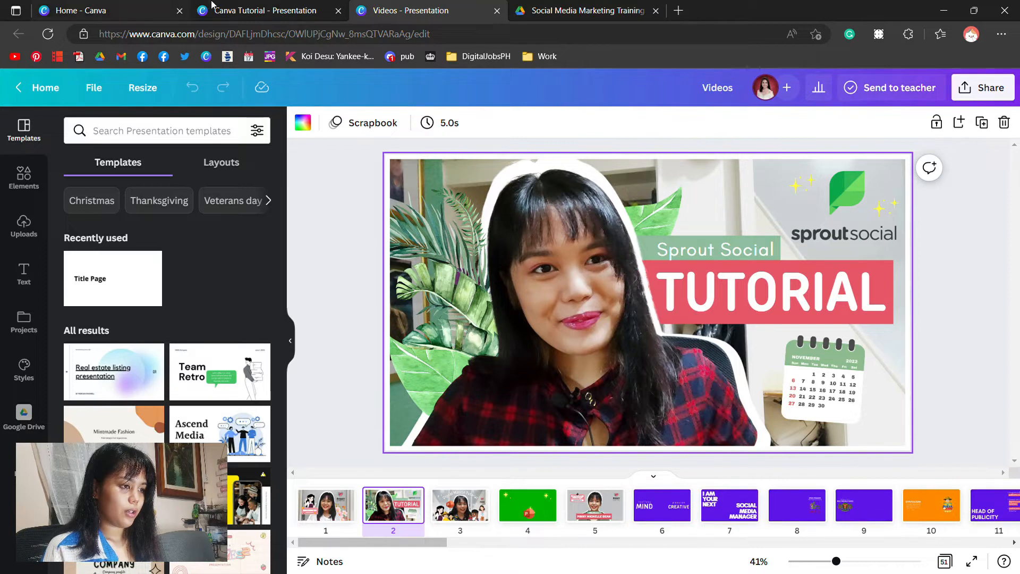
click(212, 7)
click(733, 154)
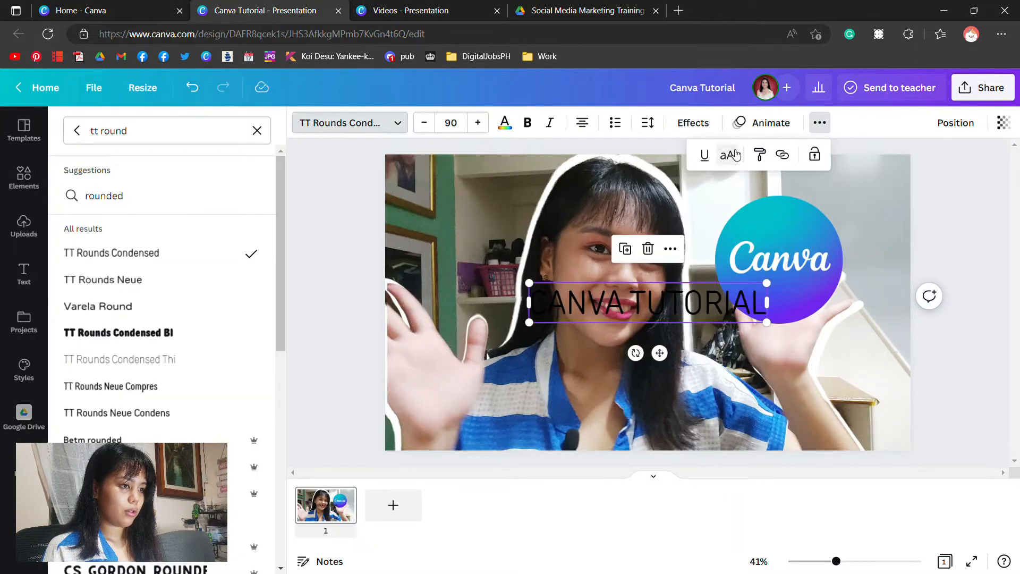
click(527, 124)
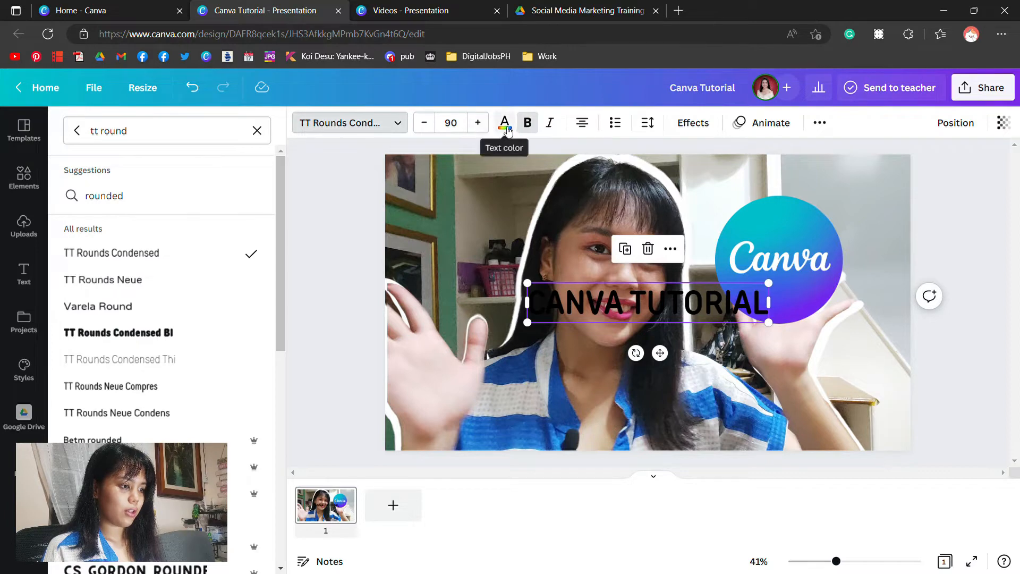
Change the heading's text color to white
click(505, 127)
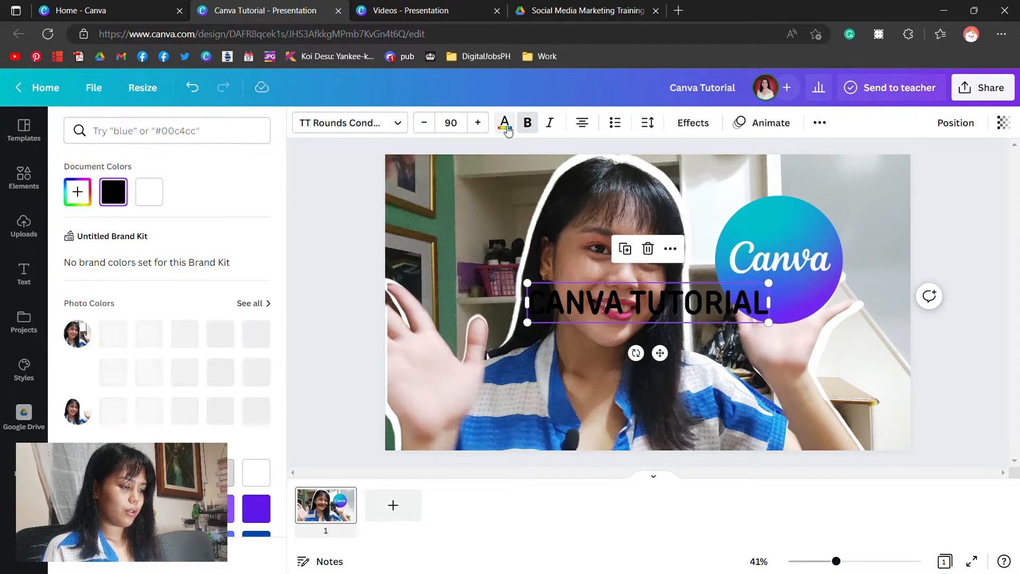
click(155, 195)
click(933, 392)
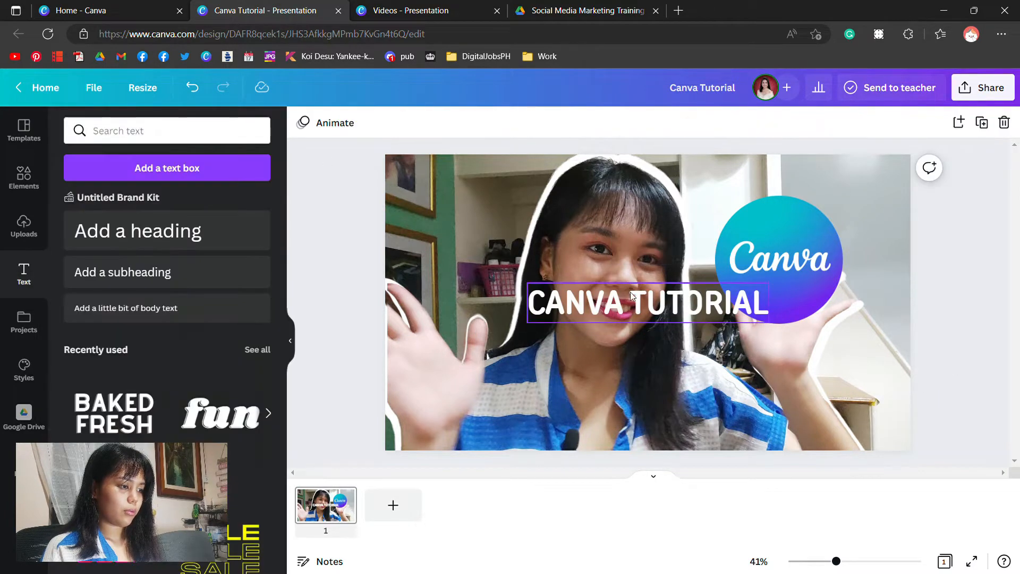
Move the white heading below the face onto the shirt and enlarge it to font size 106
drag(648, 298, 630, 382)
drag(758, 378, 794, 361)
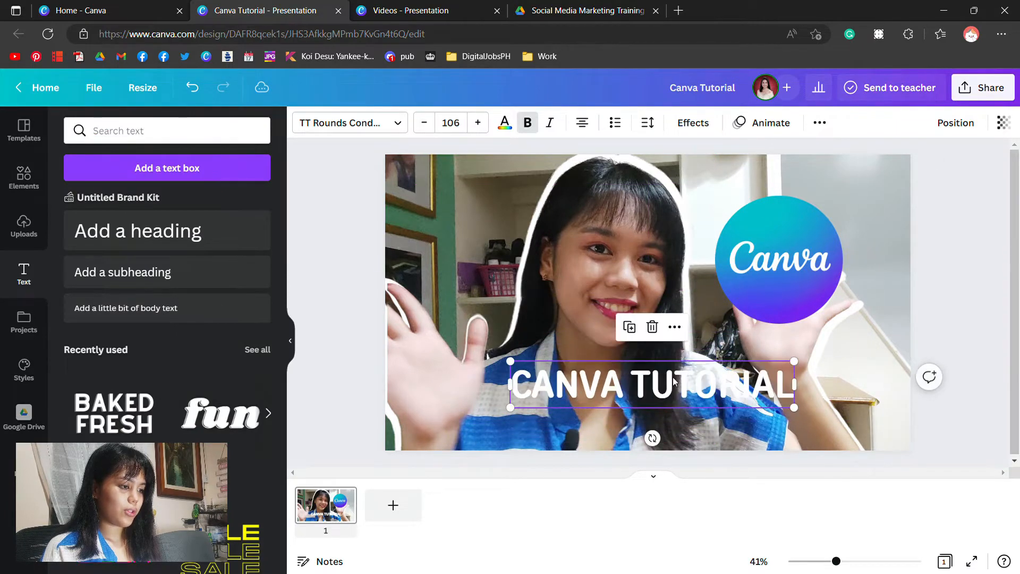
Nudge the heading slightly across the shirt and consult the Pinky Promises and Sprout Social designs in the Videos presentation for reference
mouse_move(672, 385)
mouse_down()
mouse_move(649, 385)
mouse_move(661, 385)
mouse_up()
click(348, 356)
key(ctrl+Tab)
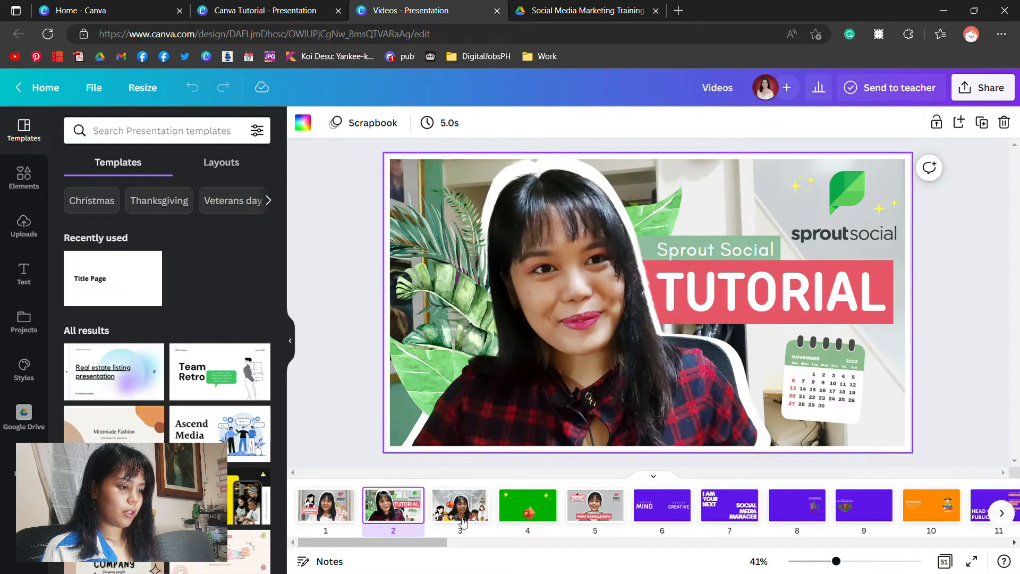
click(330, 511)
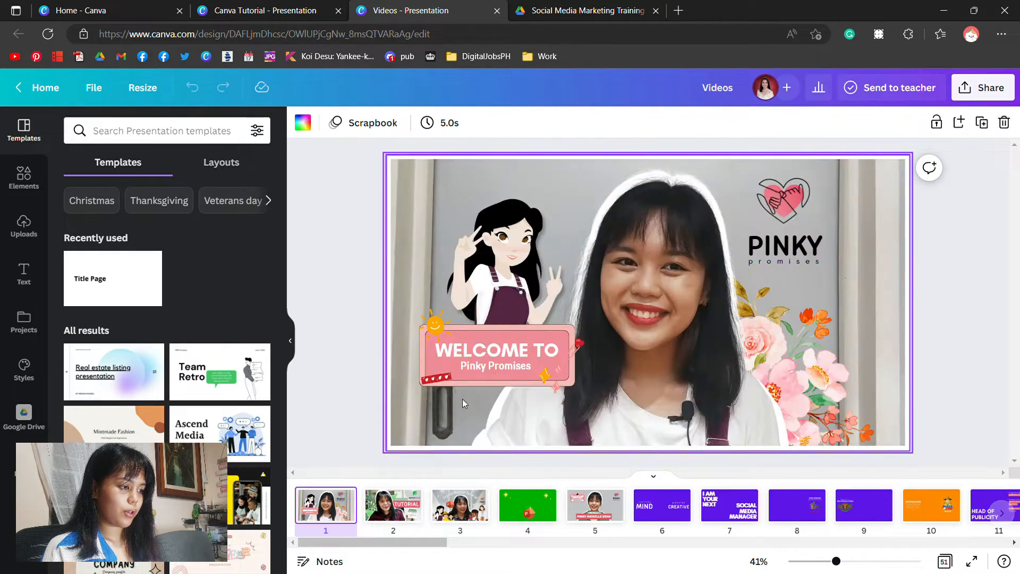
click(402, 503)
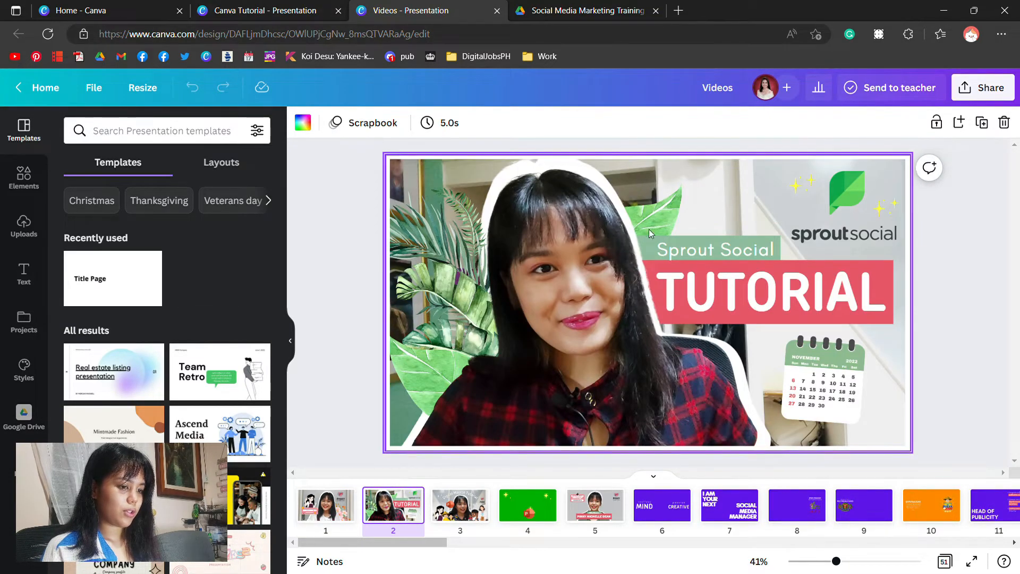
click(277, 6)
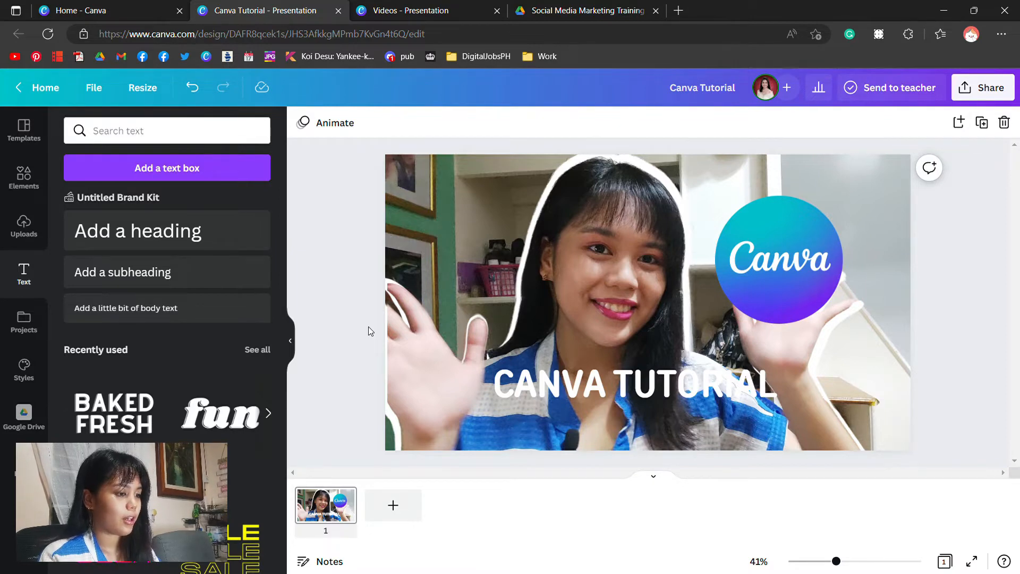
Insert a rectangle shape on the slide and move it off the face to the empty area above the raised hand
key(slash)
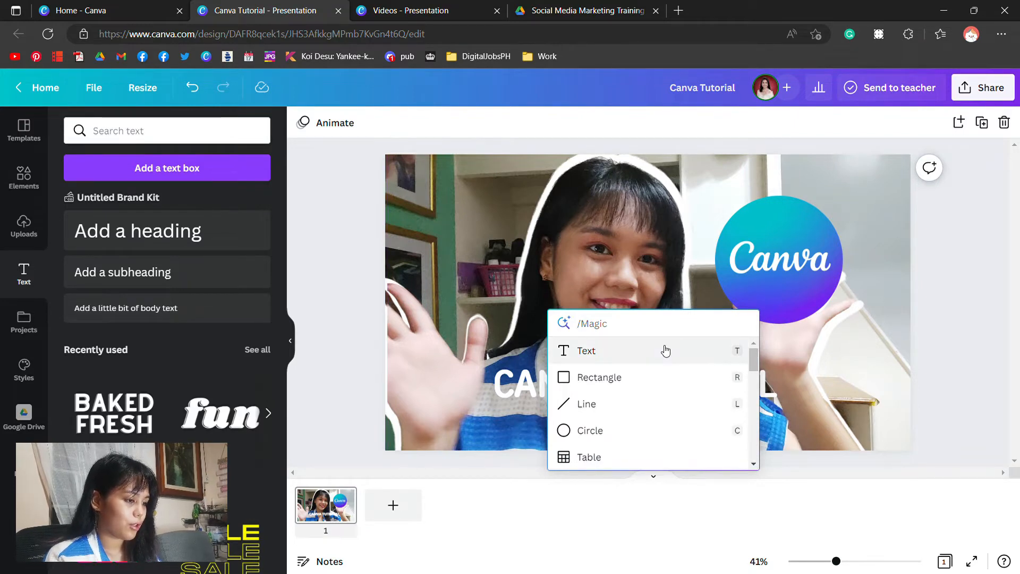
scroll(614, 387, down, 3)
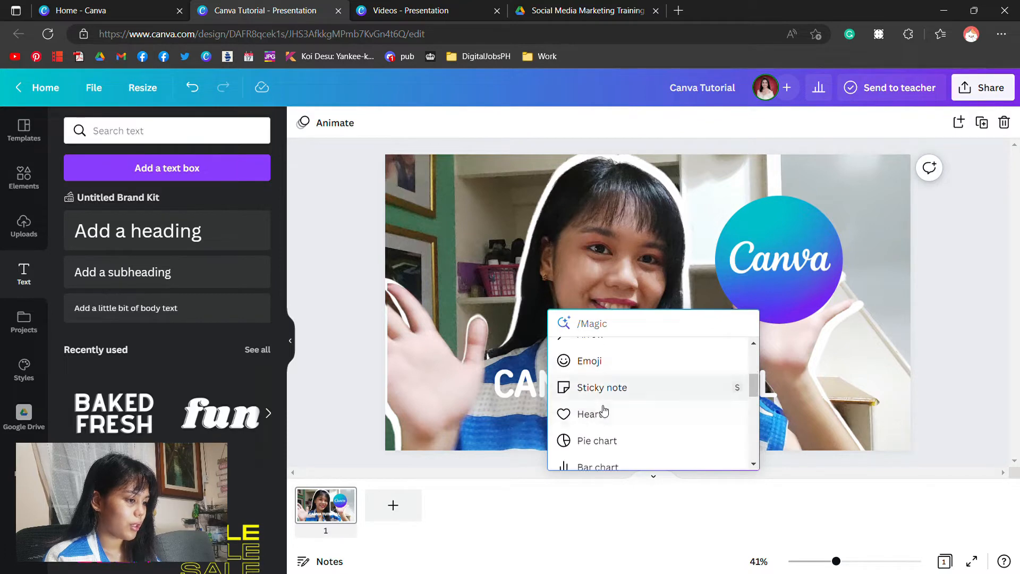
scroll(604, 410, down, 4)
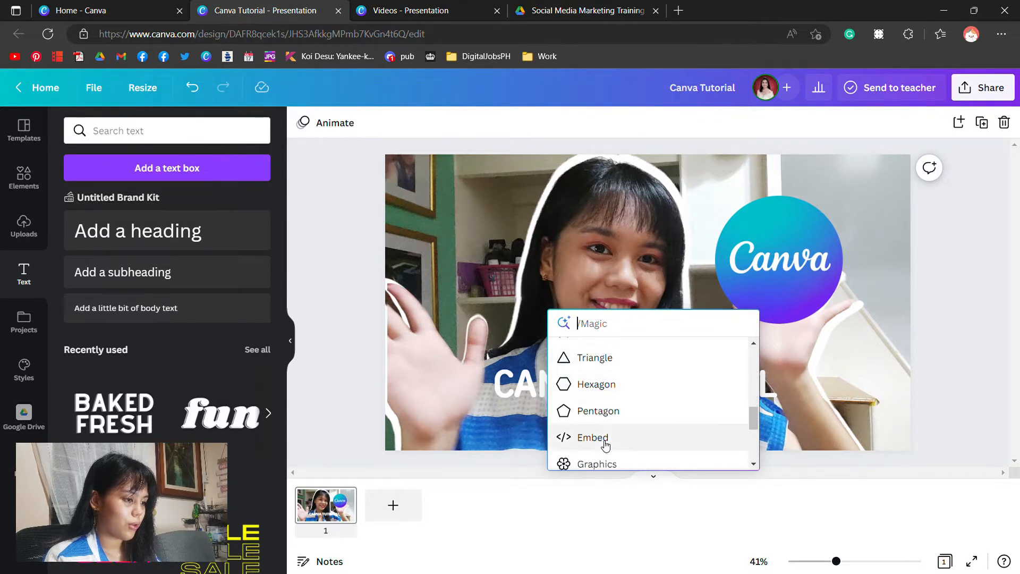
scroll(619, 440, down, 3)
scroll(620, 439, down, 2)
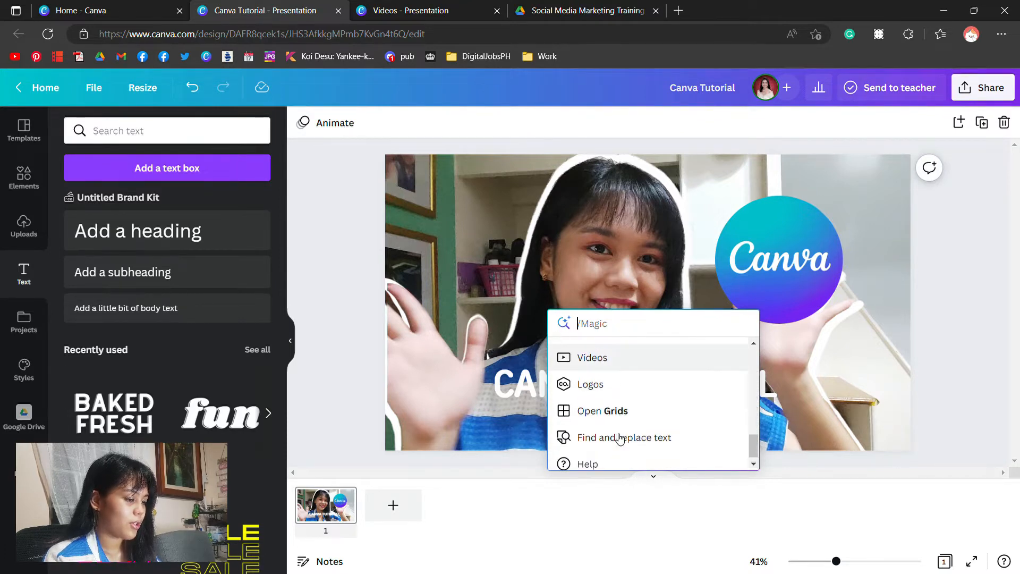
scroll(618, 437, up, 12)
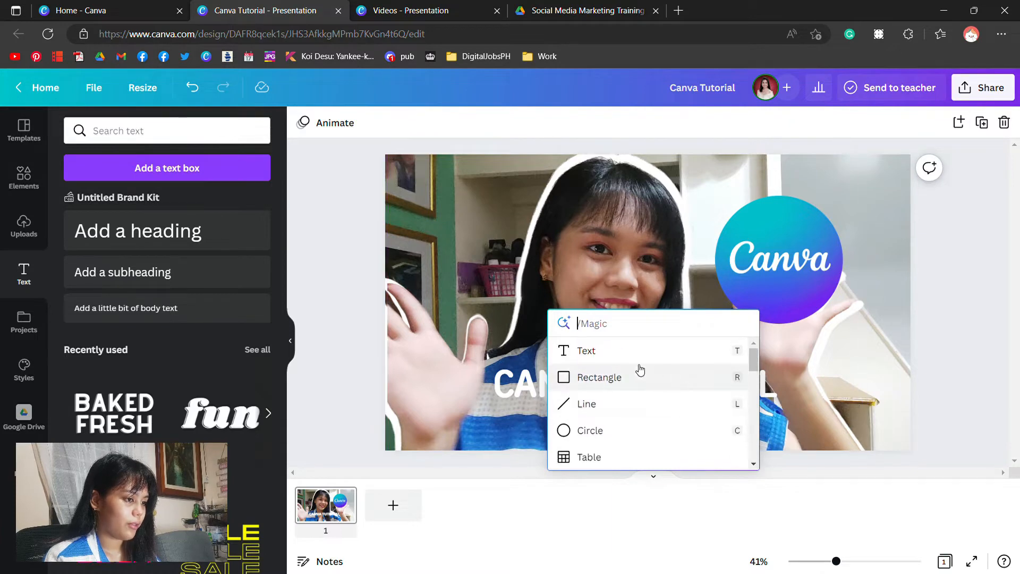
click(609, 378)
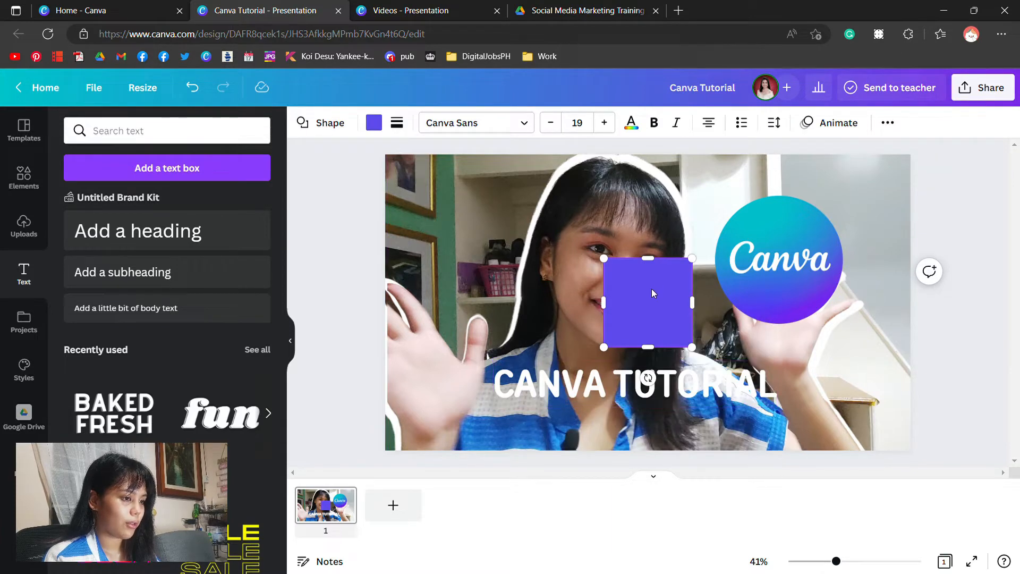
drag(651, 288, 483, 253)
click(500, 268)
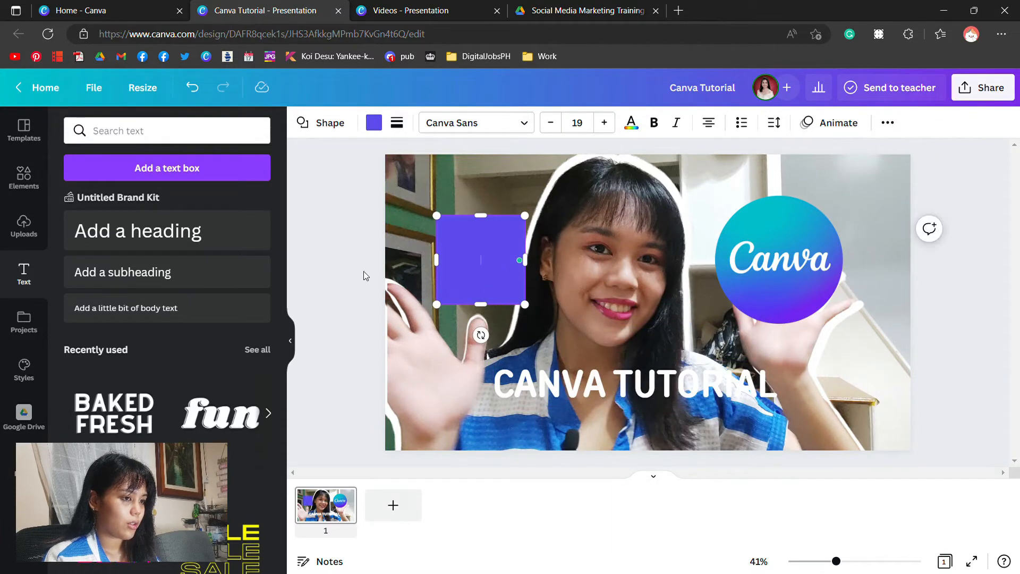
click(364, 275)
click(464, 264)
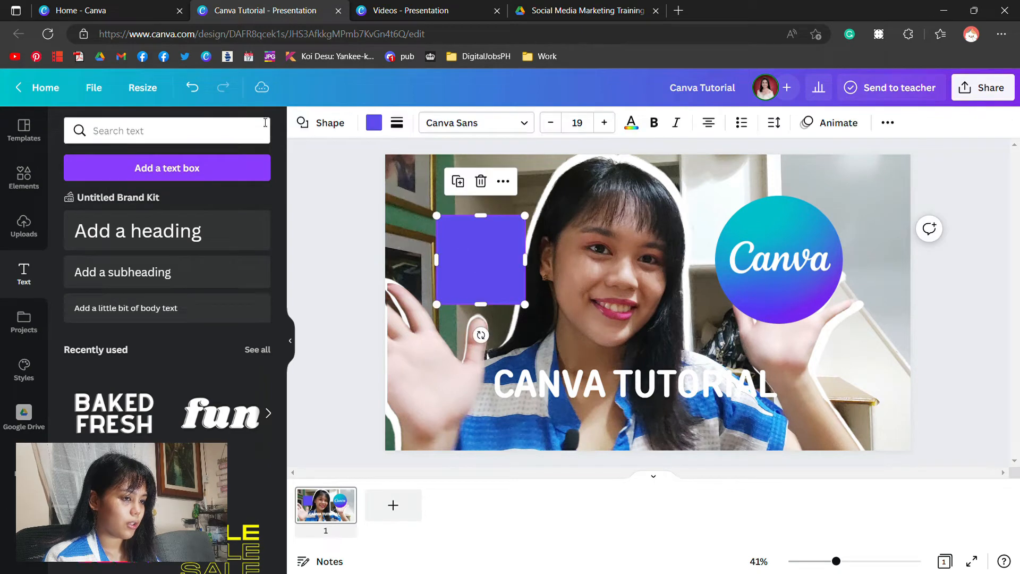
Recolor the rectangle with the darker green hex code copied from the color palette in the Google Drive branding kit
click(374, 124)
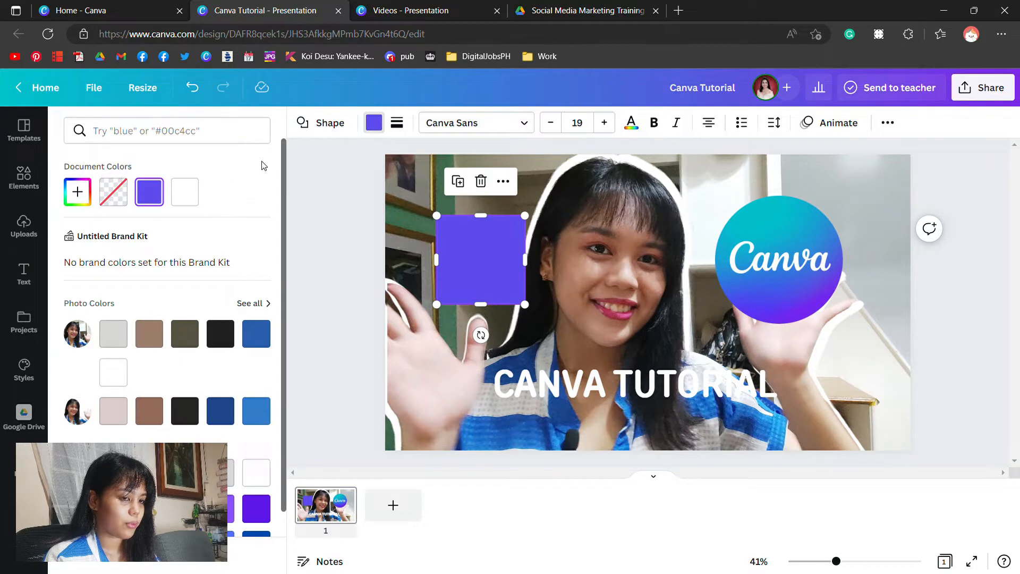
drag(474, 246, 474, 260)
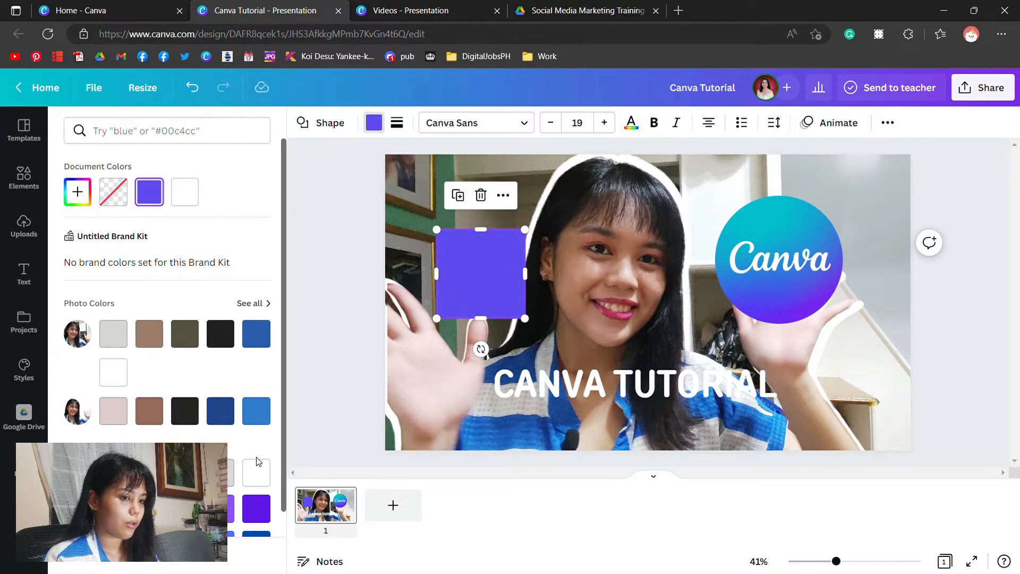
click(77, 192)
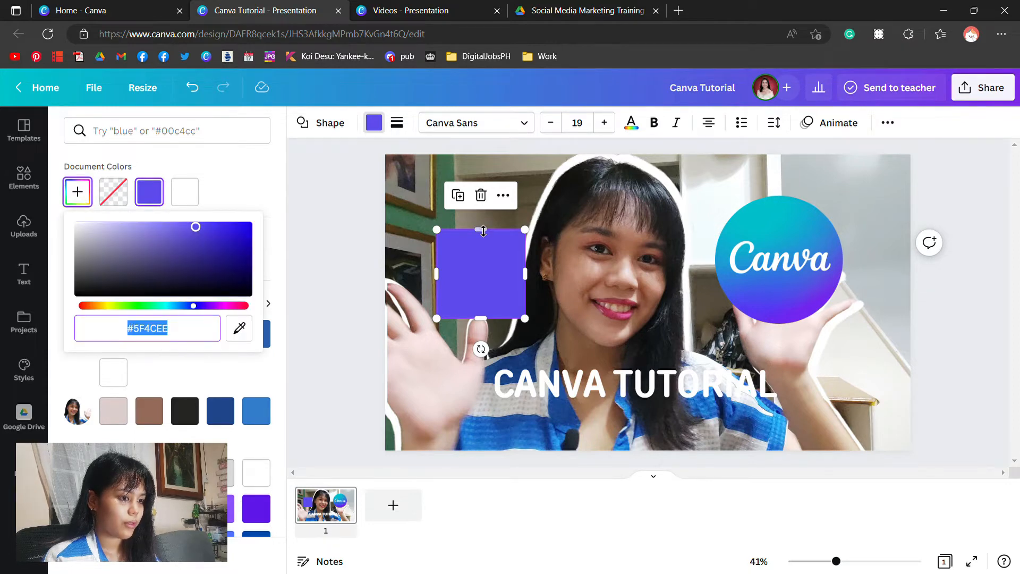
click(589, 11)
double_click(433, 310)
key(ctrl+c)
right_click(427, 308)
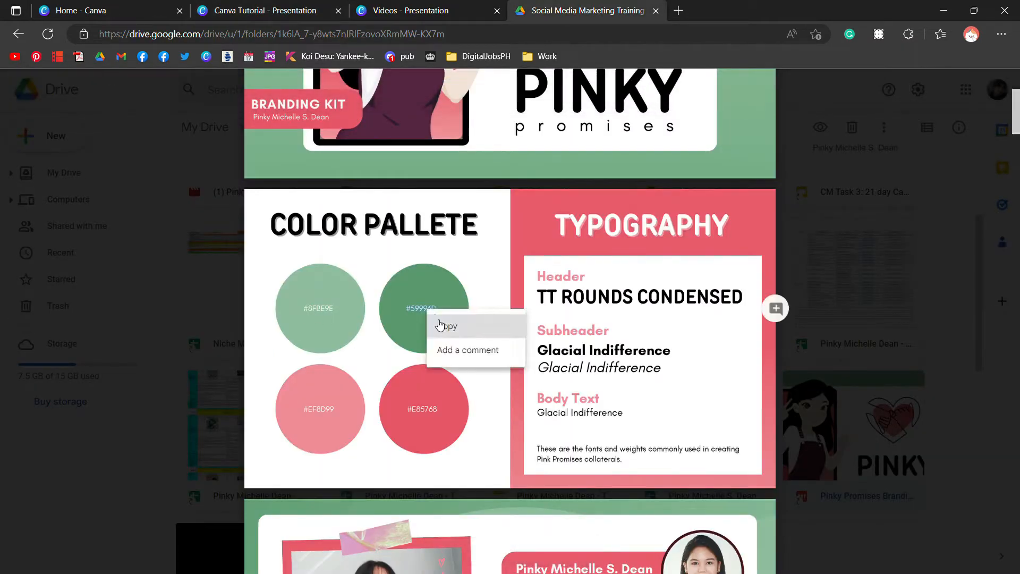
click(440, 325)
click(265, 11)
key(ctrl+v)
click(318, 259)
Move the green rectangle behind the "CANVA TUTORIAL" heading and stretch it into a banner covering the full text
drag(481, 274, 527, 368)
drag(527, 324, 537, 367)
drag(573, 384, 797, 420)
click(732, 386)
click(979, 377)
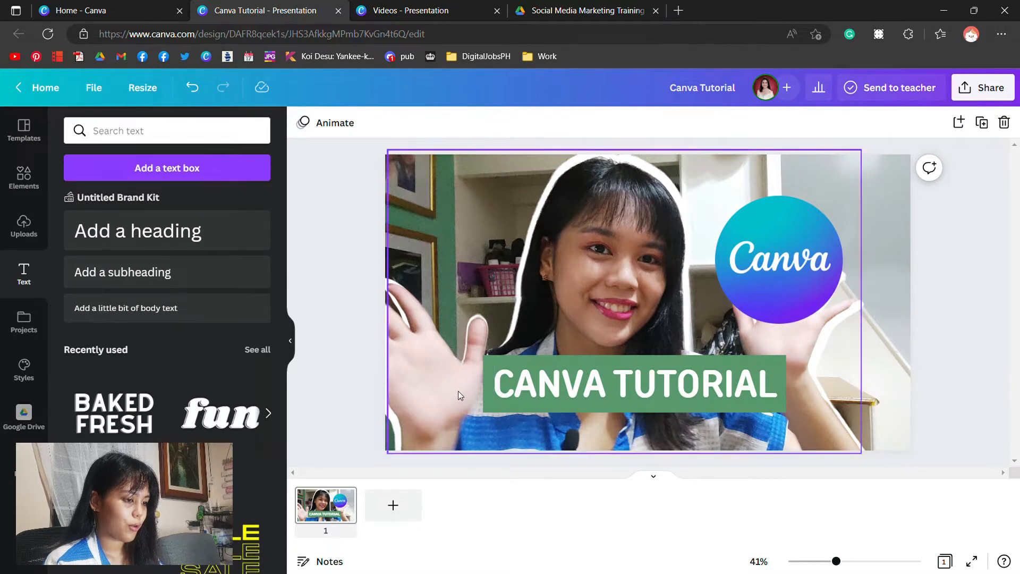
Shift the heading toward the green banner's left edge and trim the banner's right side closer to the text
click(567, 386)
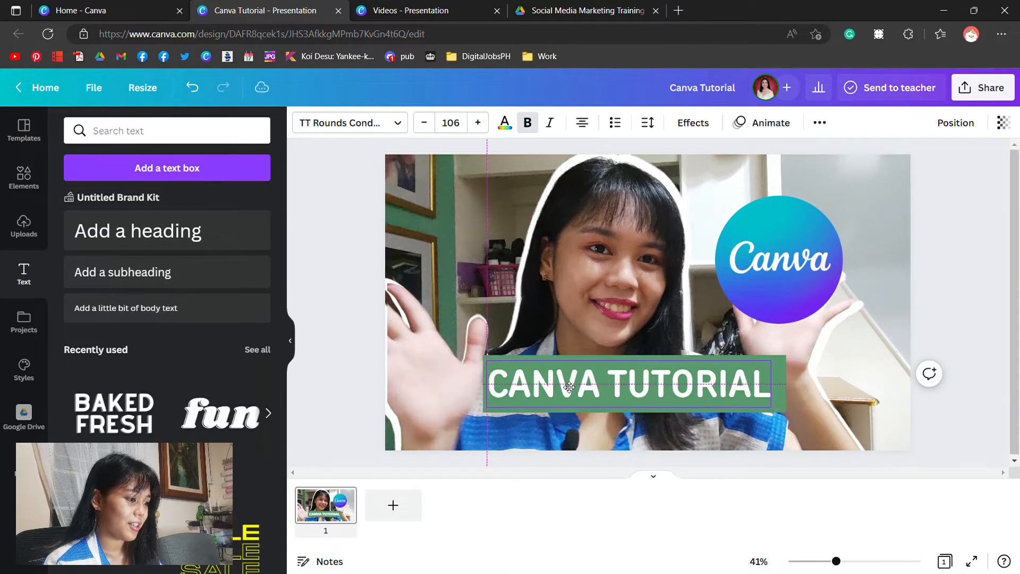
drag(567, 386, 571, 387)
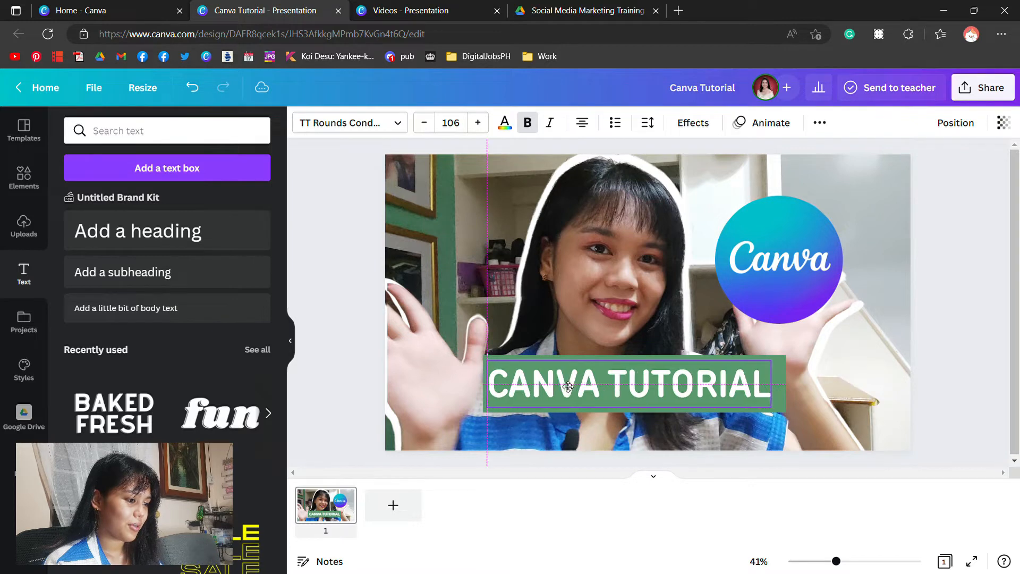
click(823, 413)
click(783, 393)
drag(785, 383, 779, 385)
click(982, 423)
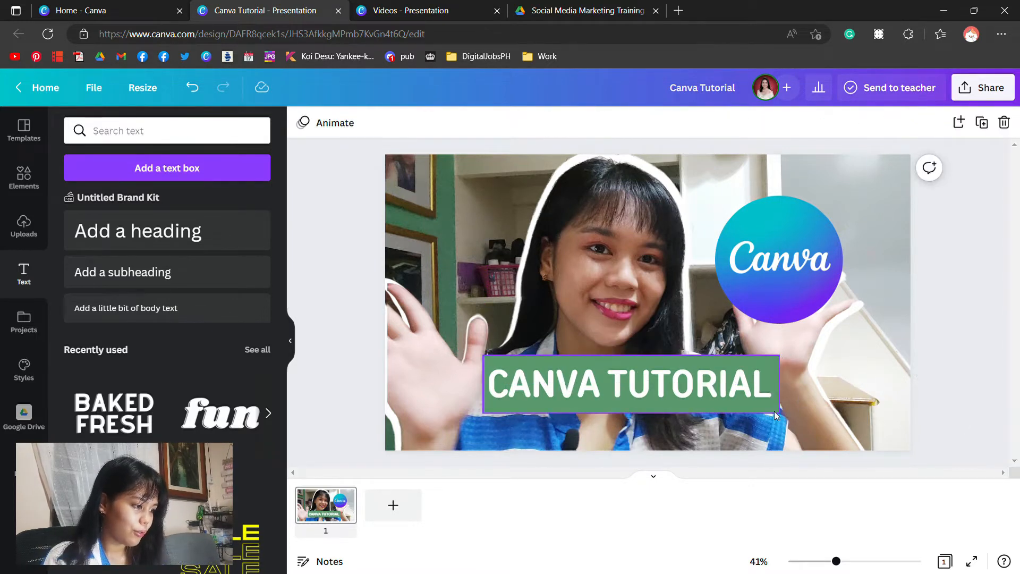
Align the heading and green banner to each other's center and middle, and group them
click(773, 410)
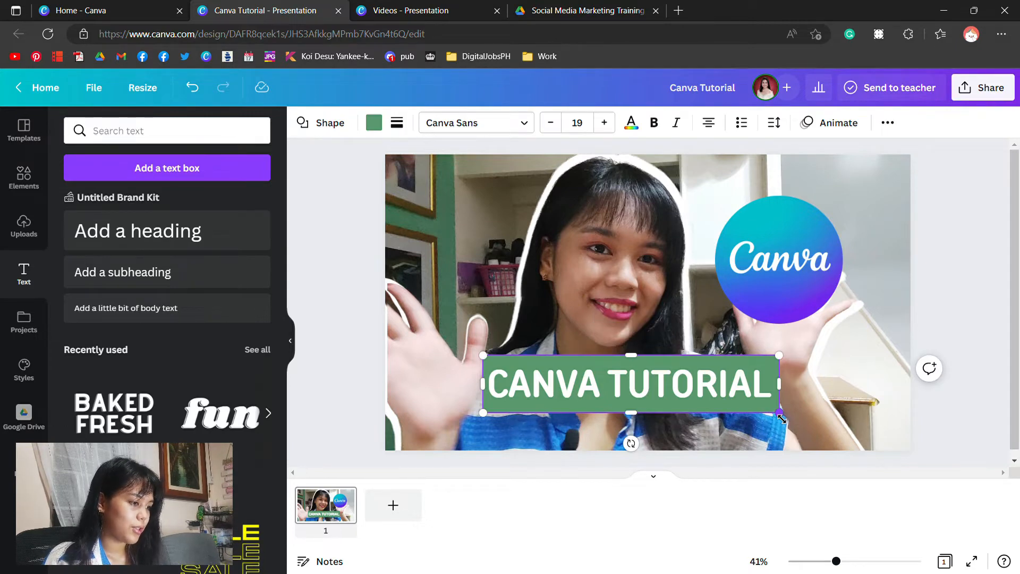
click(753, 388)
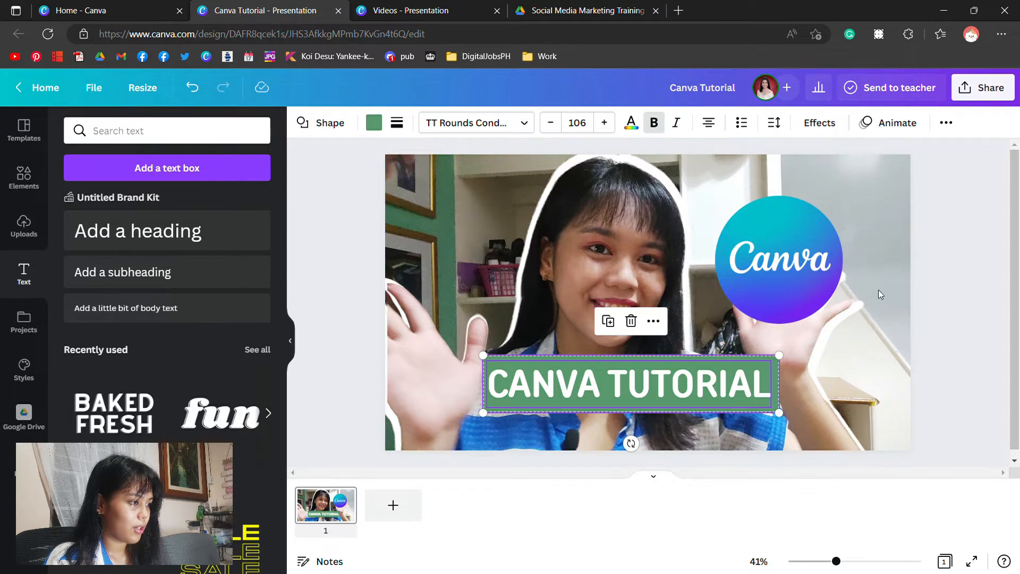
click(945, 124)
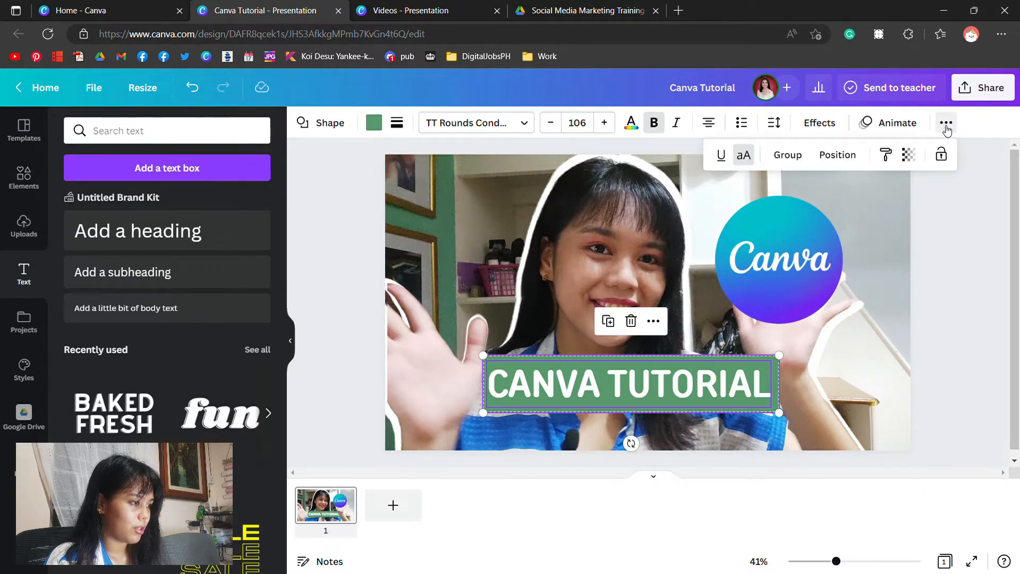
click(838, 155)
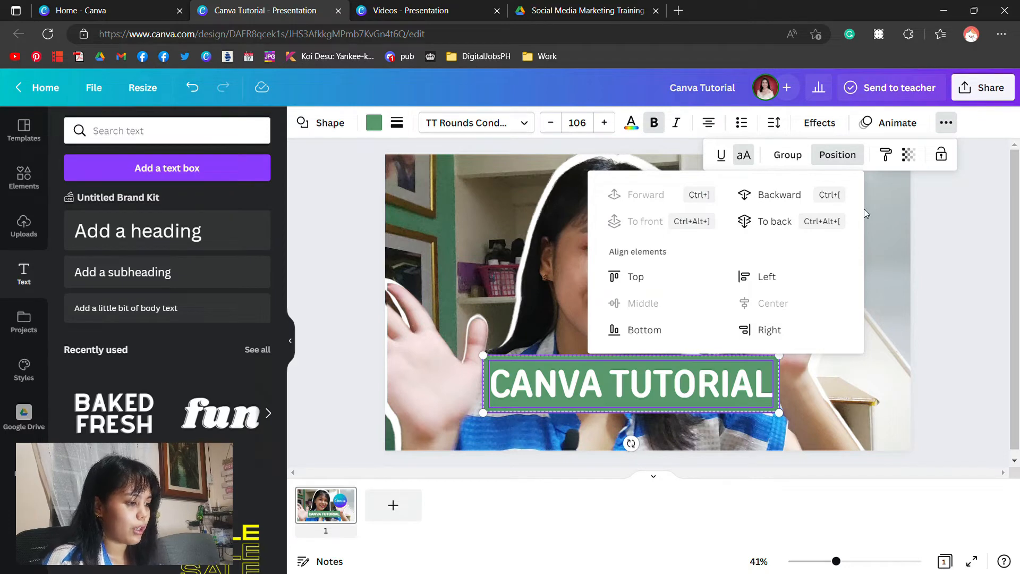
click(787, 154)
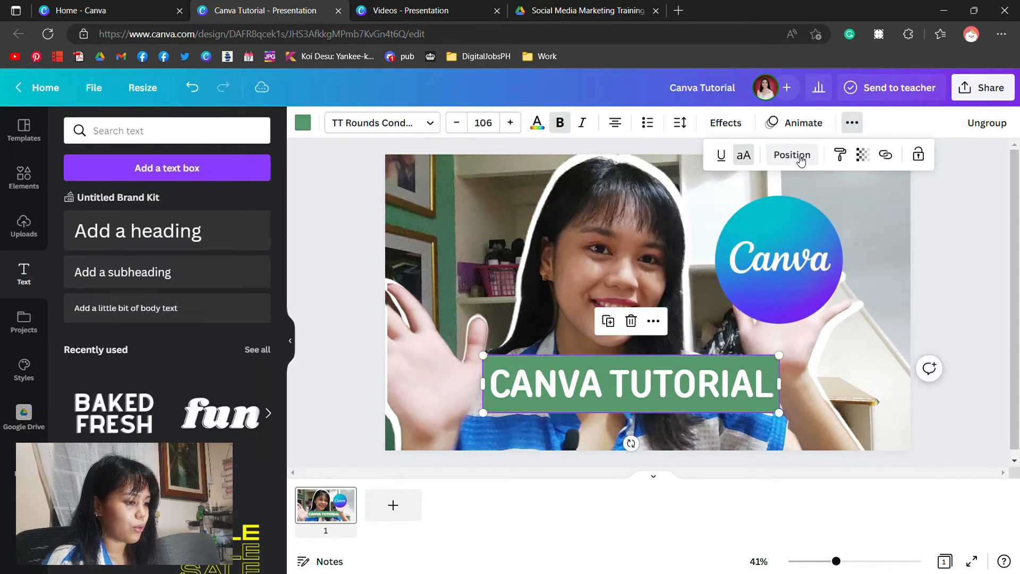
Enlarge the grouped heading banner slightly and place it a little lower and further right on the shirt
drag(708, 361, 617, 392)
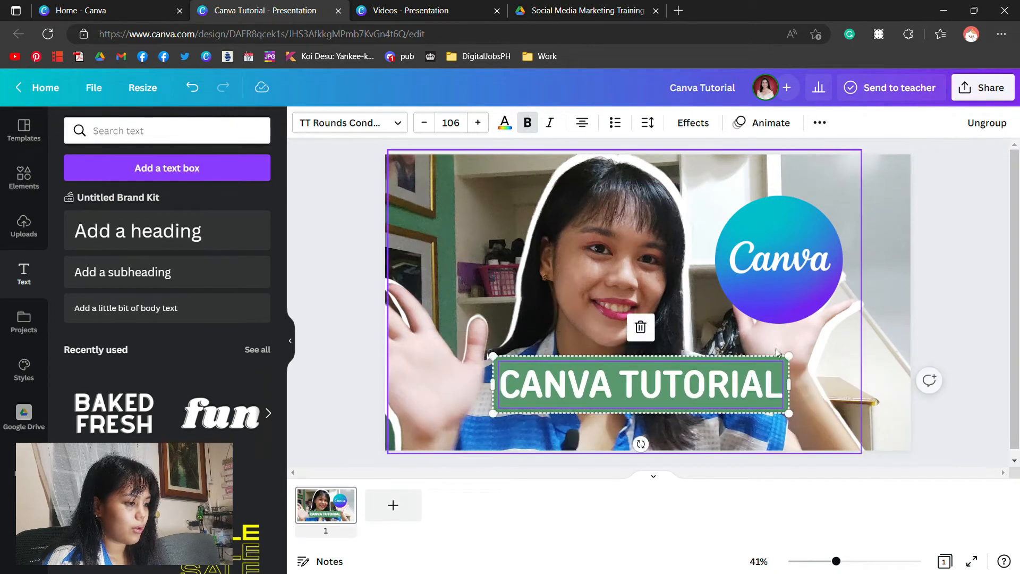
drag(790, 357, 795, 354)
drag(693, 407, 713, 385)
click(961, 365)
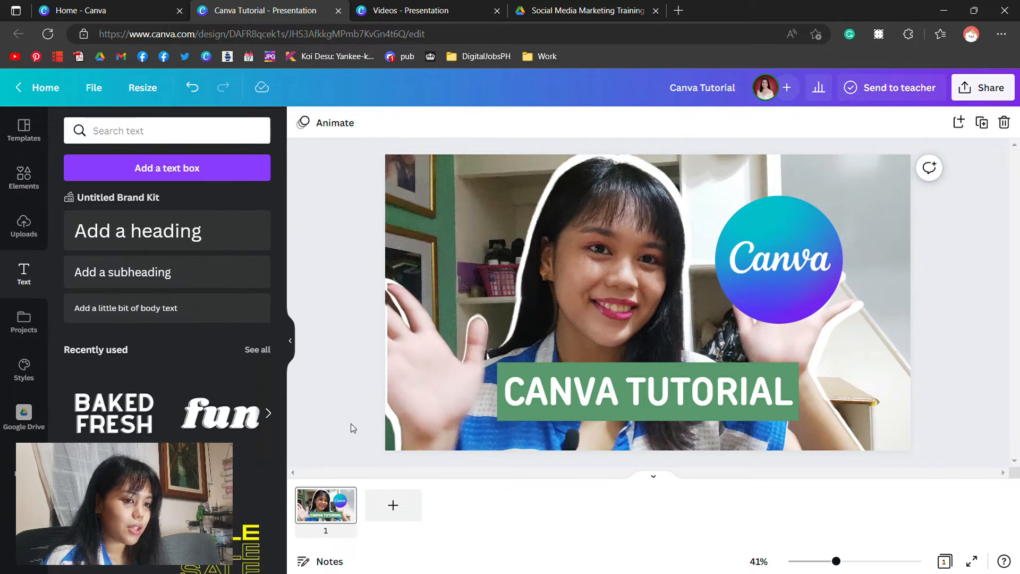
Search the elements for "sparkle" and place the yellow sparkles graphic at the Canva logo's upper-left edge
click(22, 186)
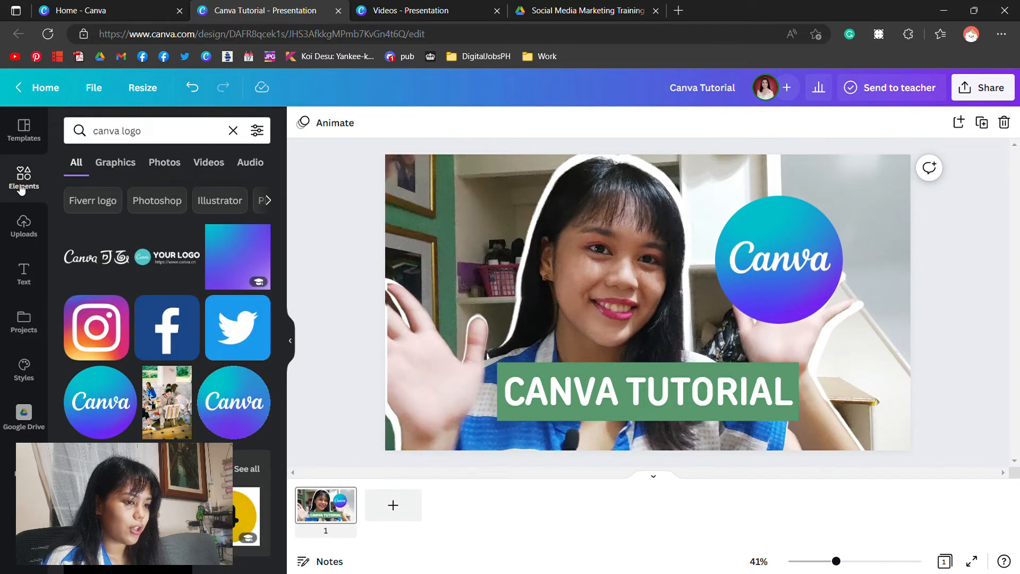
click(234, 132)
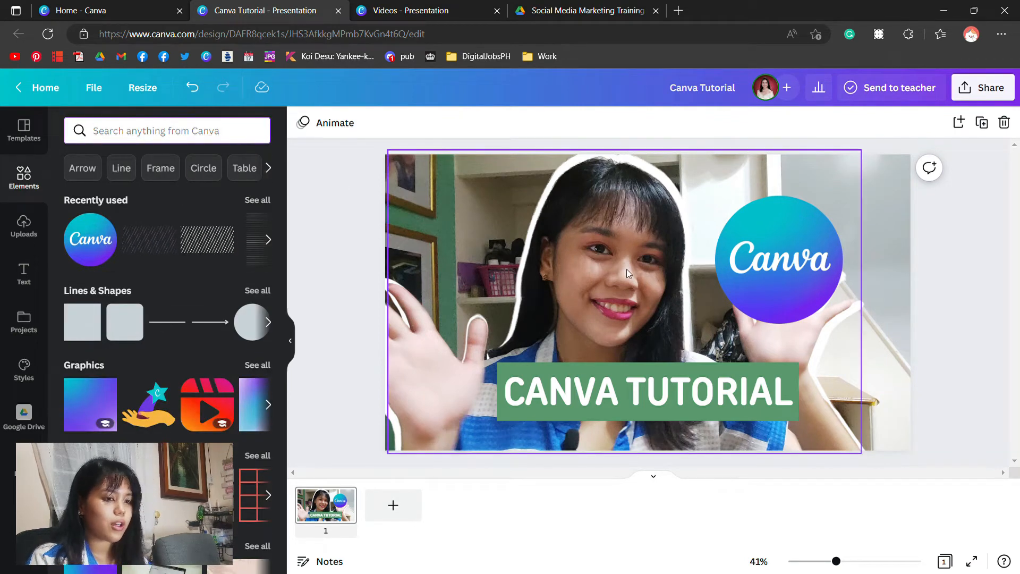
click(192, 143)
text(sparkle)
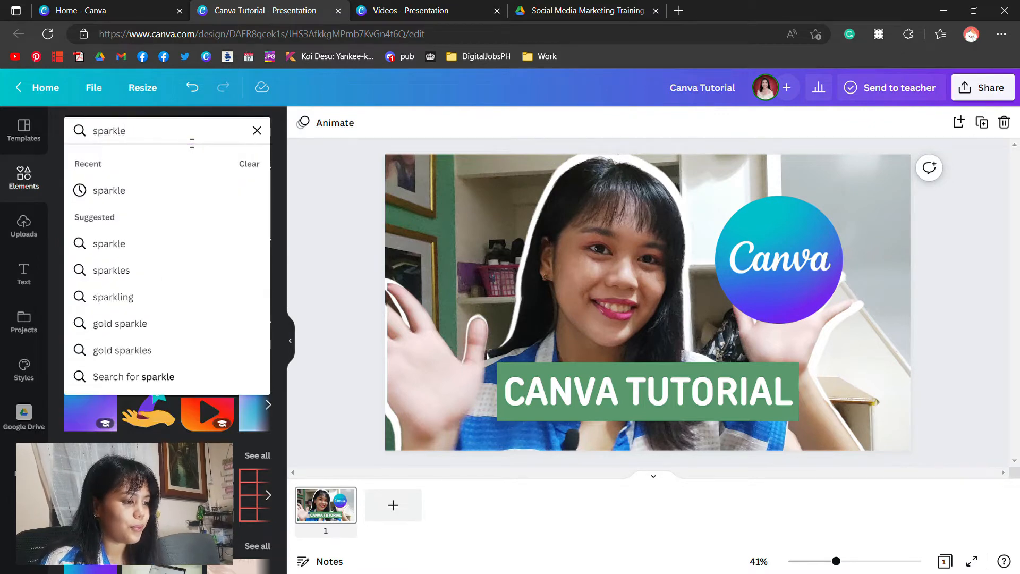
key(Return)
click(97, 255)
drag(717, 313, 712, 202)
Position a second yellow sparkles graphic at the Canva logo's lower-right edge
click(862, 333)
drag(862, 334, 855, 328)
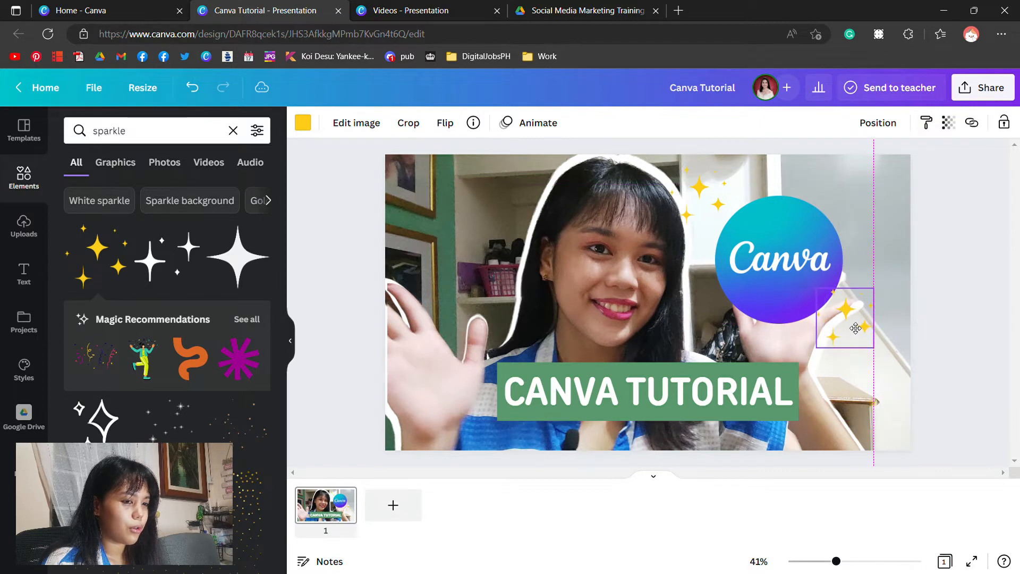
click(952, 401)
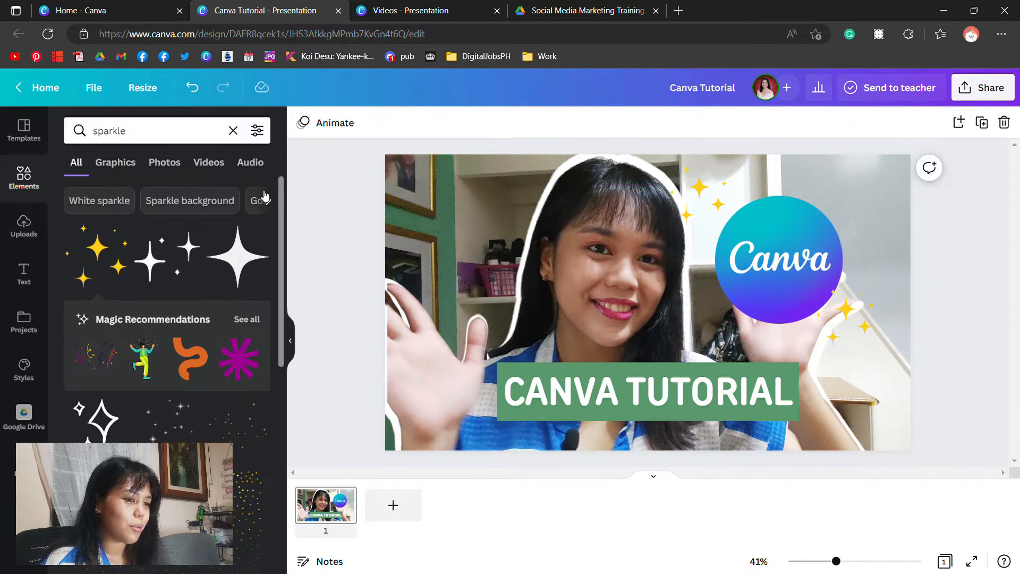
Search the elements for "art pallete" and place the colour swatch fan graphic on the slide's left side, behind the photo cutout
click(234, 133)
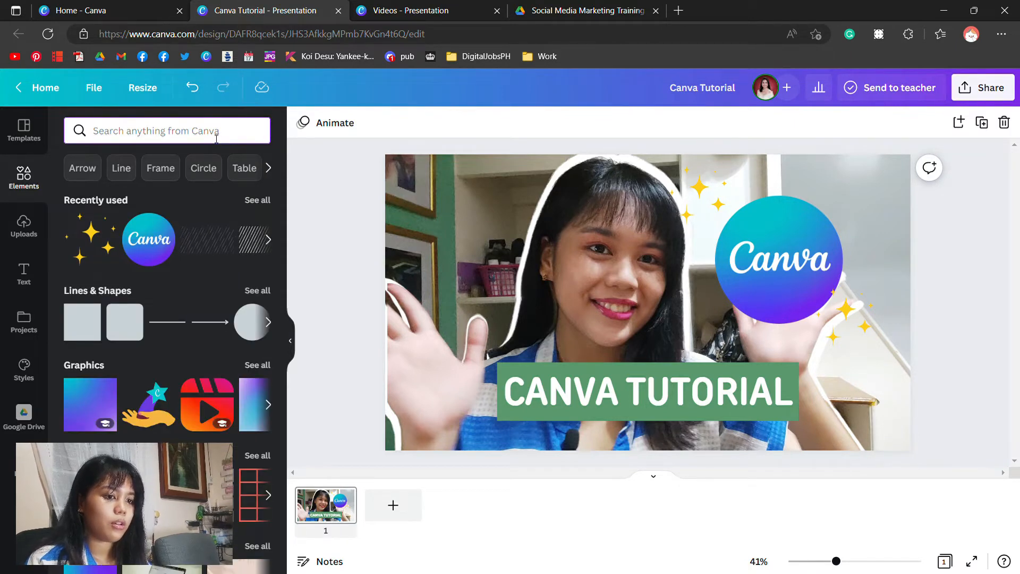
text(art pallete)
key(Return)
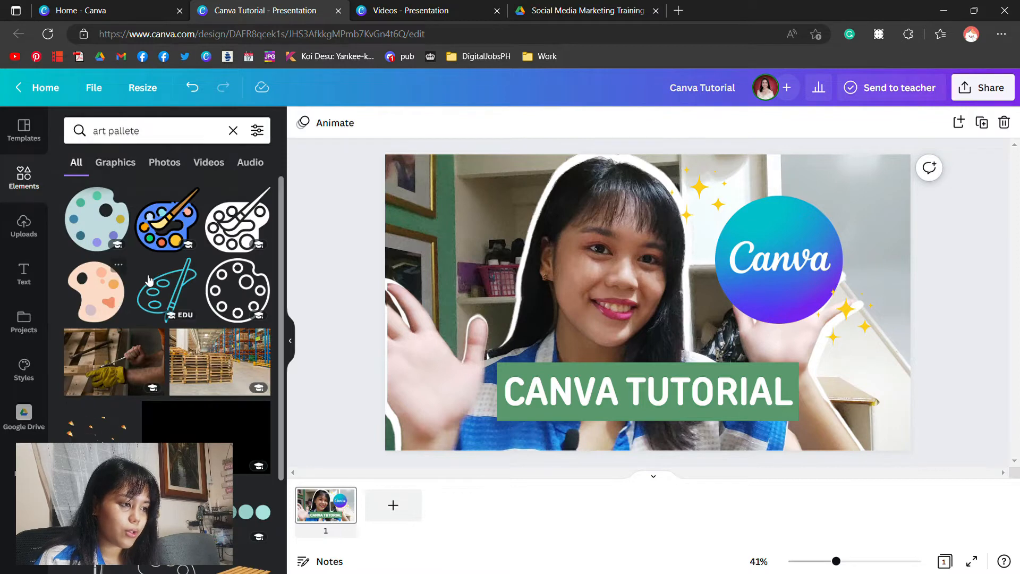
scroll(167, 289, down, 3)
drag(166, 332, 502, 308)
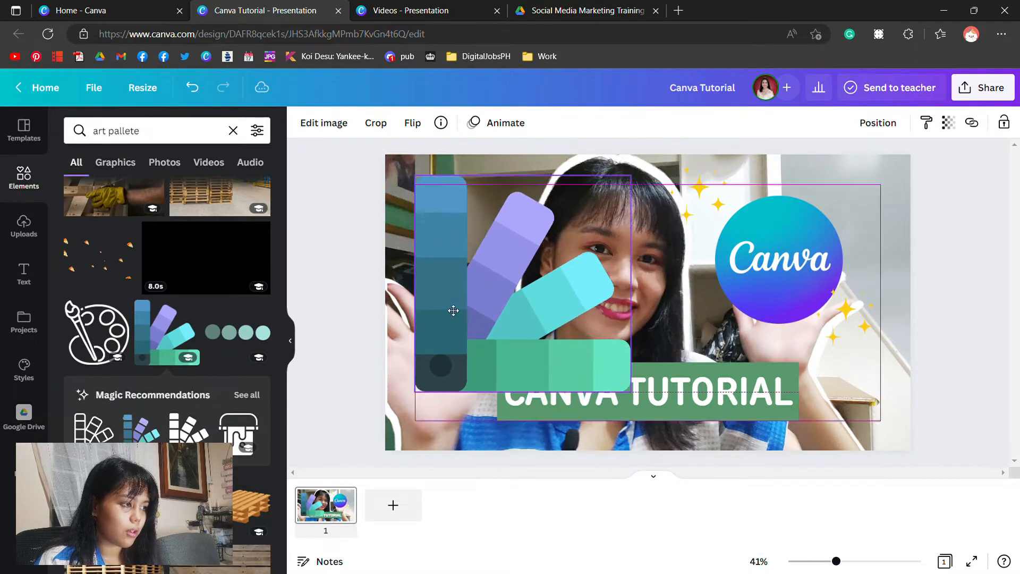
click(877, 122)
click(815, 190)
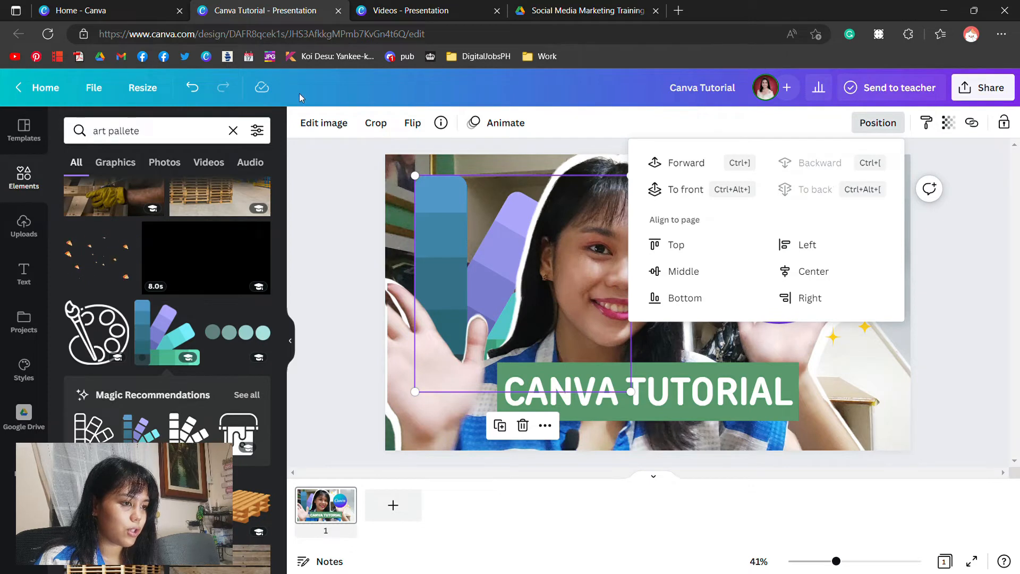
Try horizontal and vertical flips of the colour swatch fan, and undo the last ones
click(411, 127)
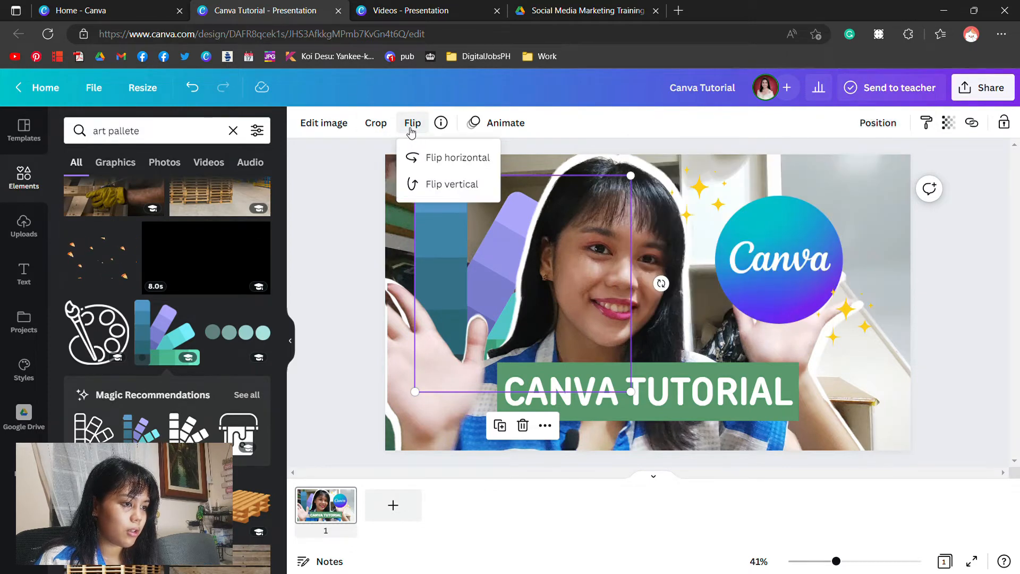
click(433, 159)
click(433, 158)
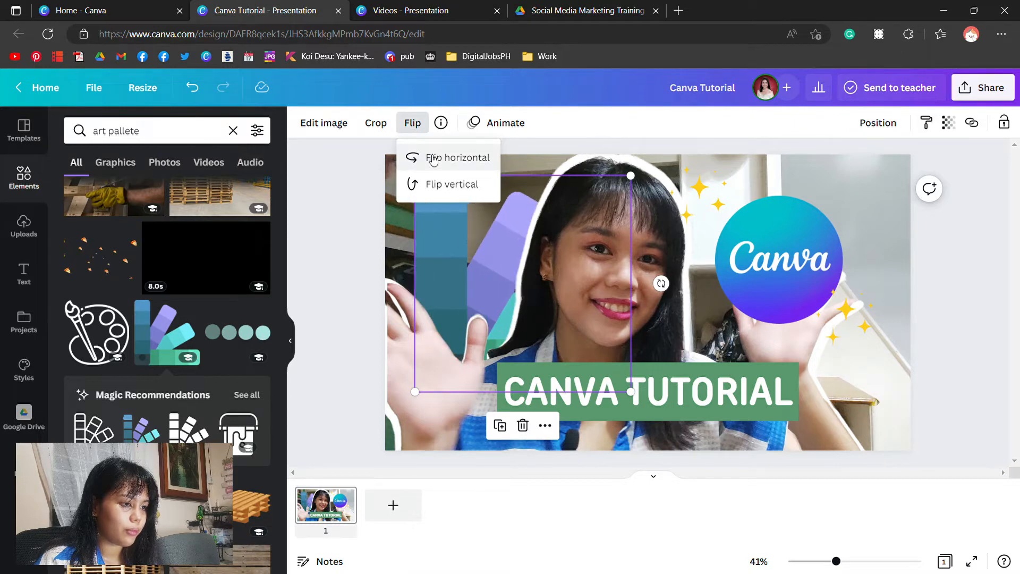
click(433, 159)
click(435, 186)
click(436, 186)
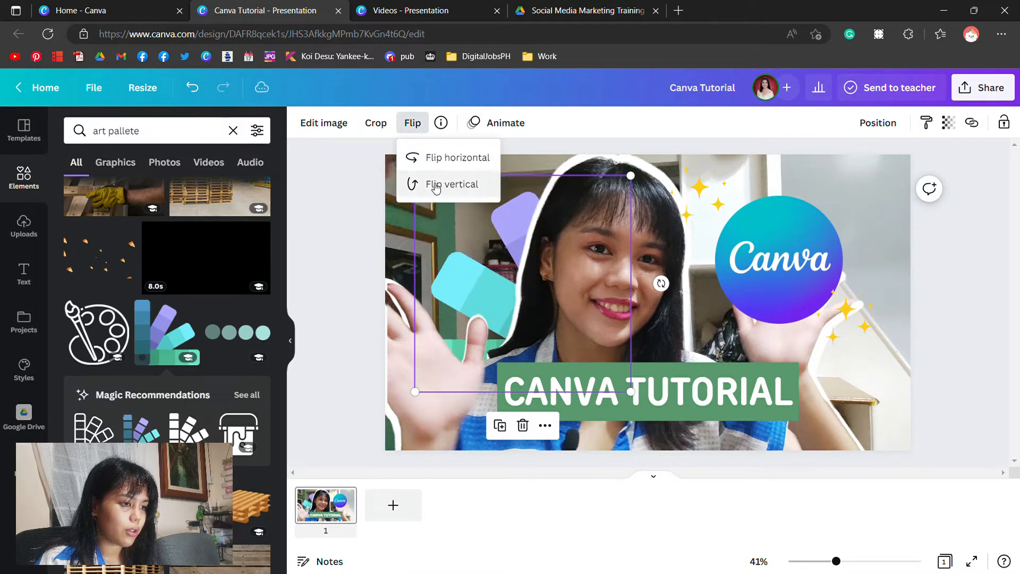
click(431, 187)
click(431, 187)
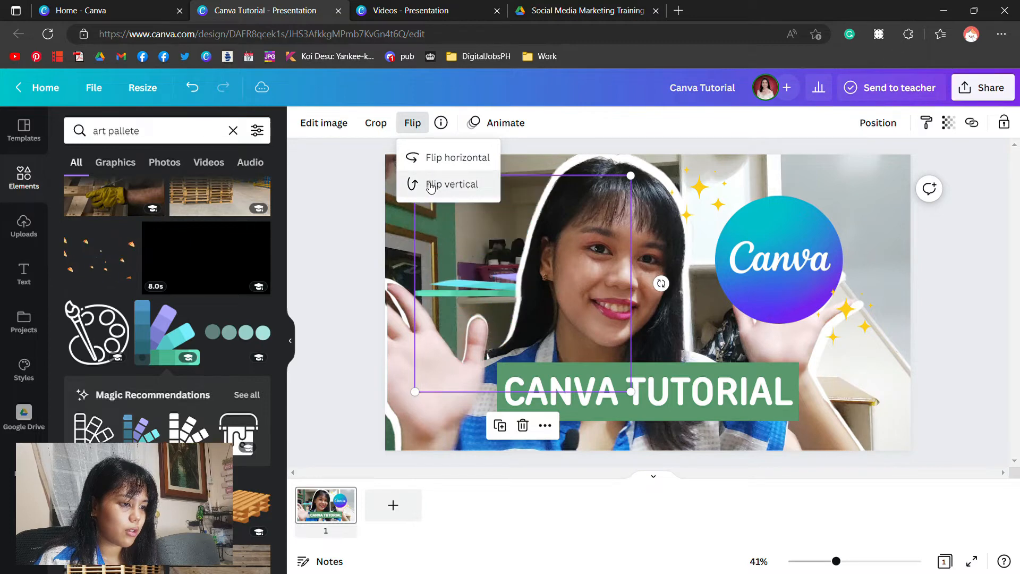
click(365, 228)
key(ctrl+z)
key(ctrl+z)
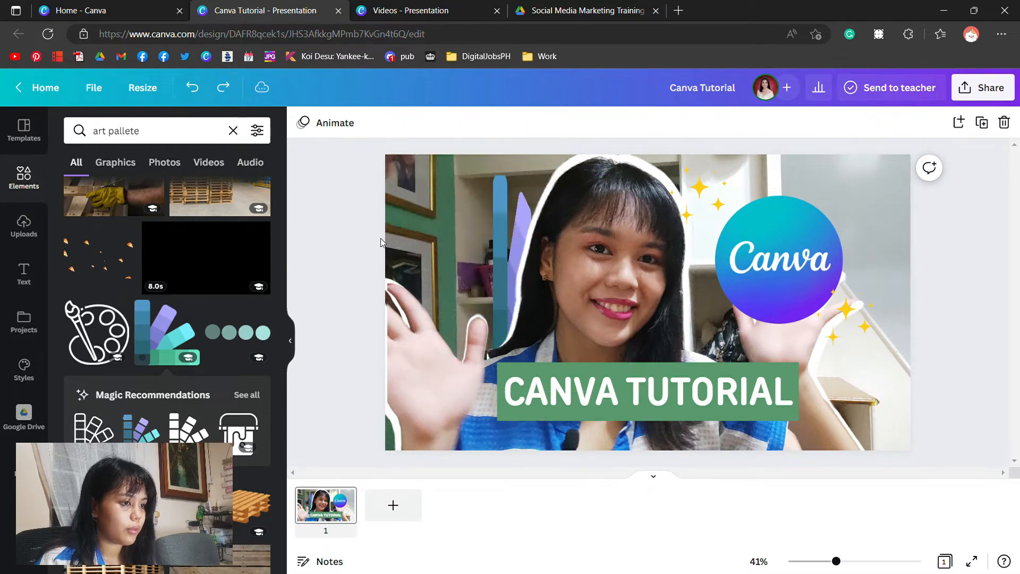
Flip the colour swatch fan horizontally, shrink it slightly and place it behind the cutout, fanning out left of the hair
click(462, 250)
click(412, 123)
click(446, 158)
drag(541, 270, 512, 268)
drag(603, 390, 581, 368)
click(877, 123)
click(811, 164)
click(335, 286)
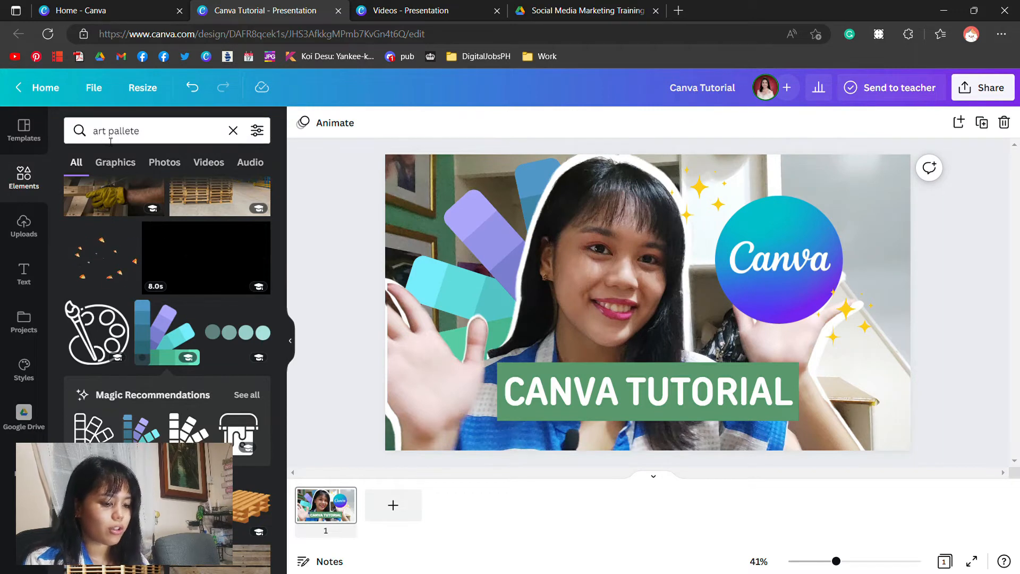
Search the graphics for "art" and place the watercolor rose, reduced in size, over the colour swatch fan beside the hair
double_click(136, 139)
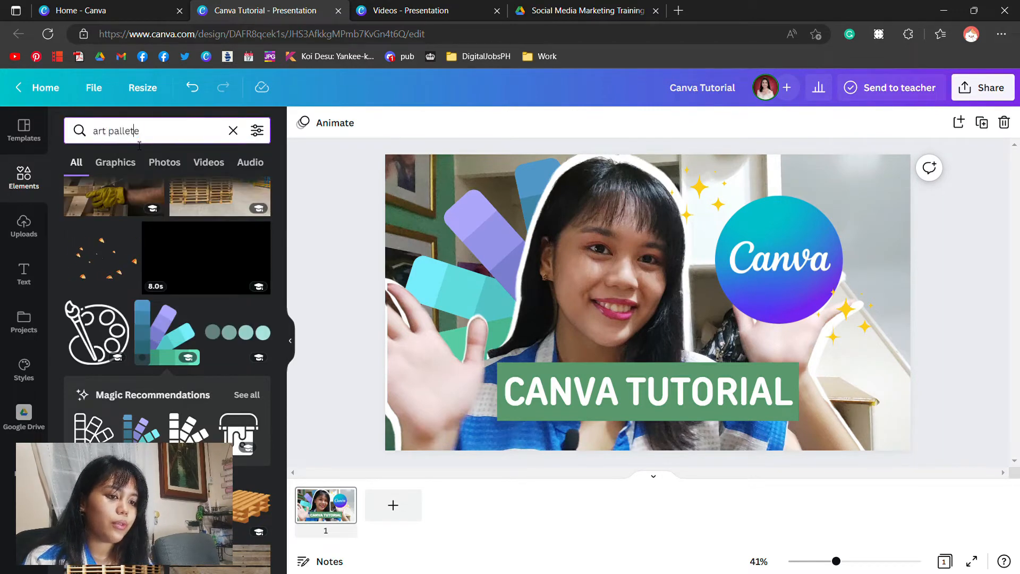
triple_click(138, 139)
text(art)
key(Return)
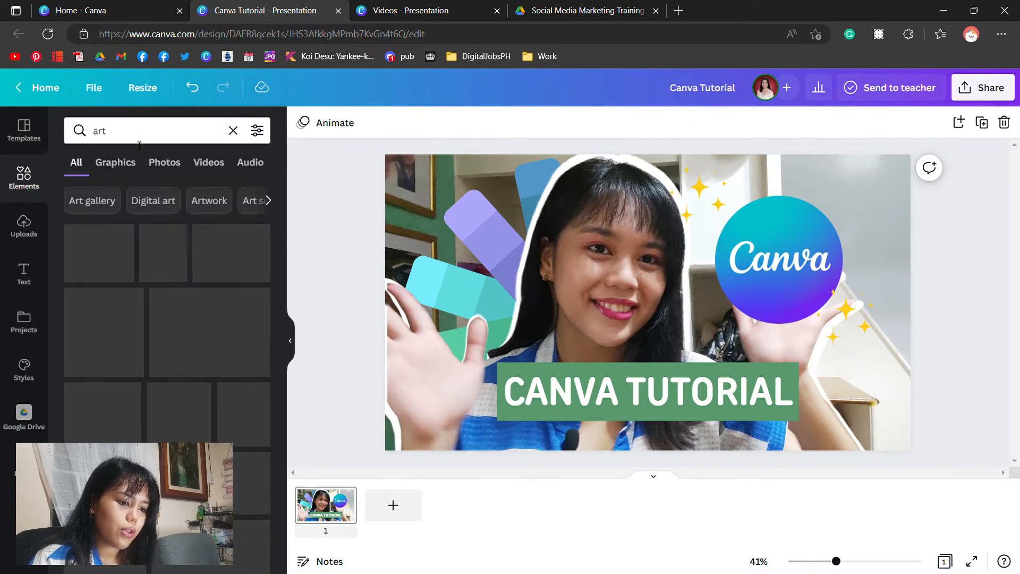
click(125, 163)
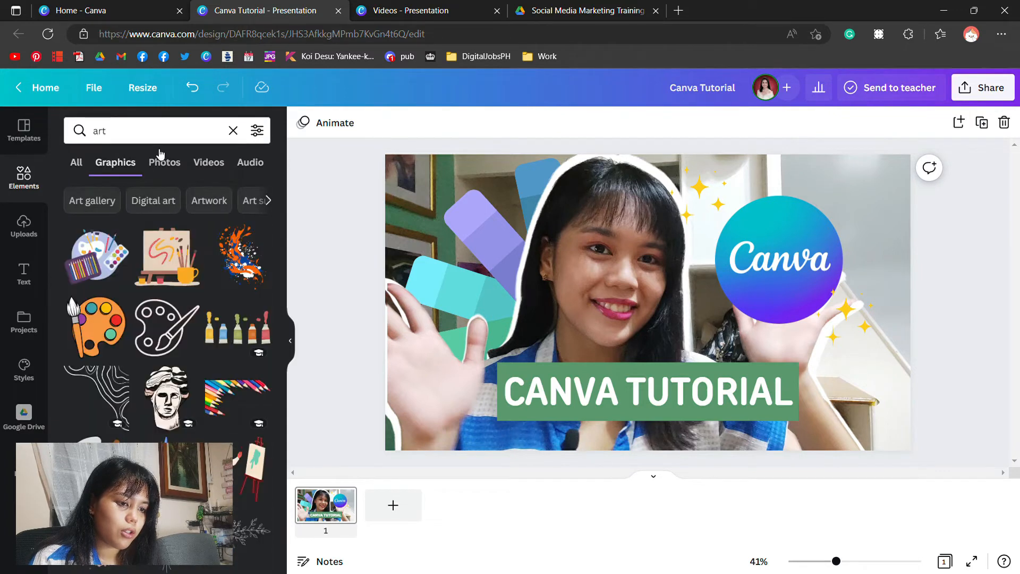
scroll(250, 404, down, 2)
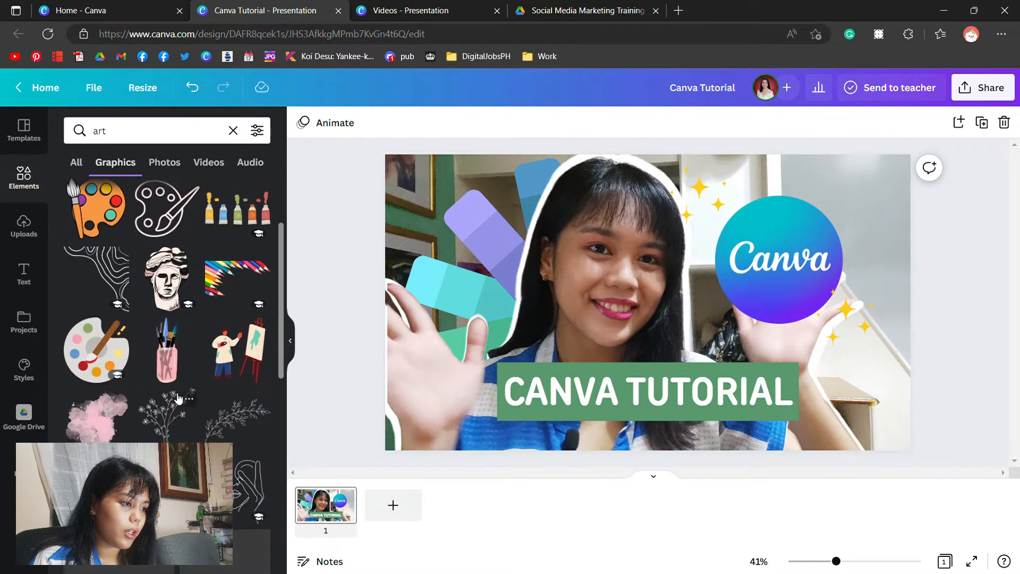
scroll(188, 384, down, 2)
scroll(192, 388, down, 2)
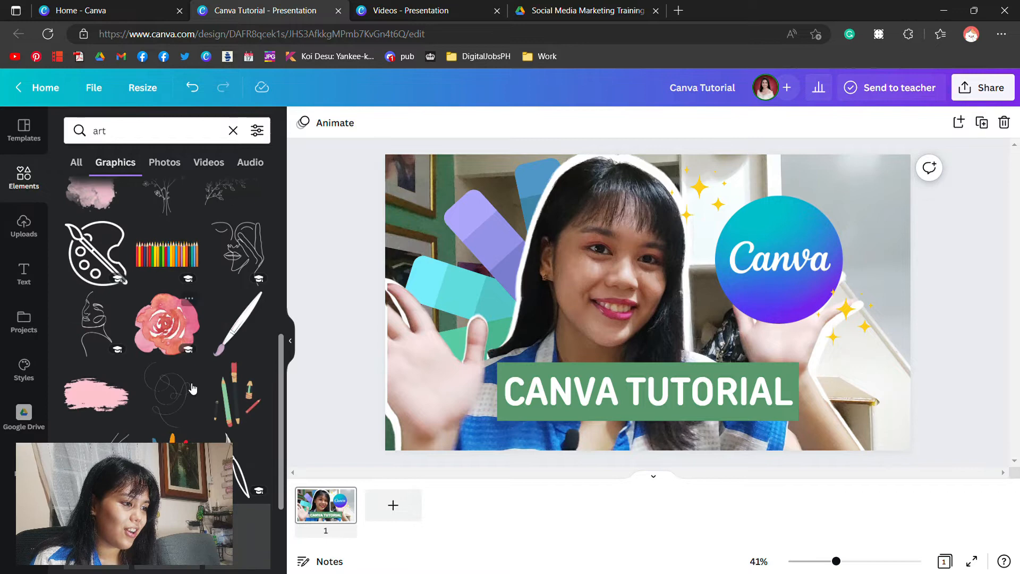
click(166, 321)
drag(710, 243, 660, 292)
drag(603, 318, 504, 282)
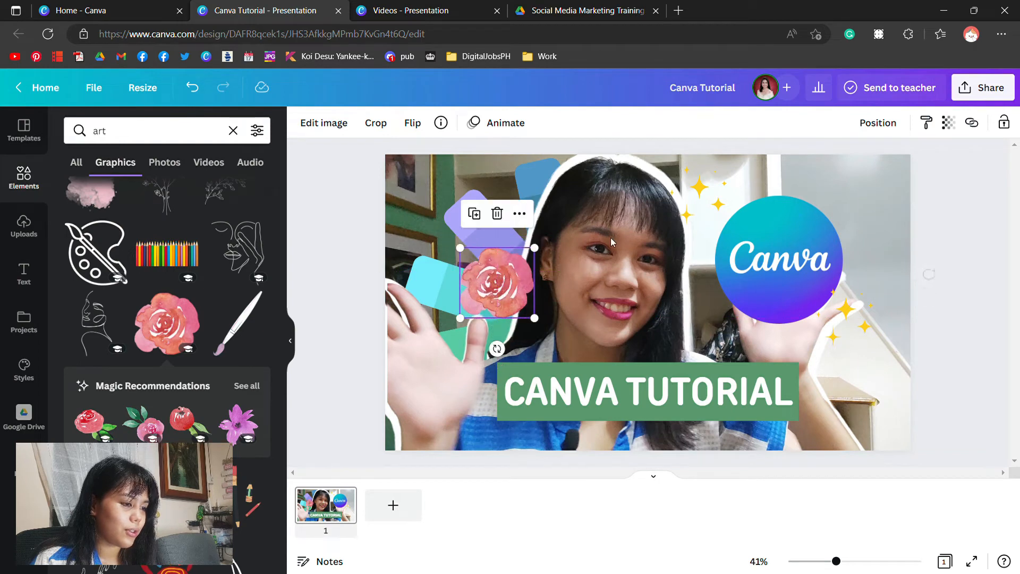
Try sending the rose backward behind the photo cutout, and undo the changes including the accidental shift of the cutout
click(878, 123)
click(847, 169)
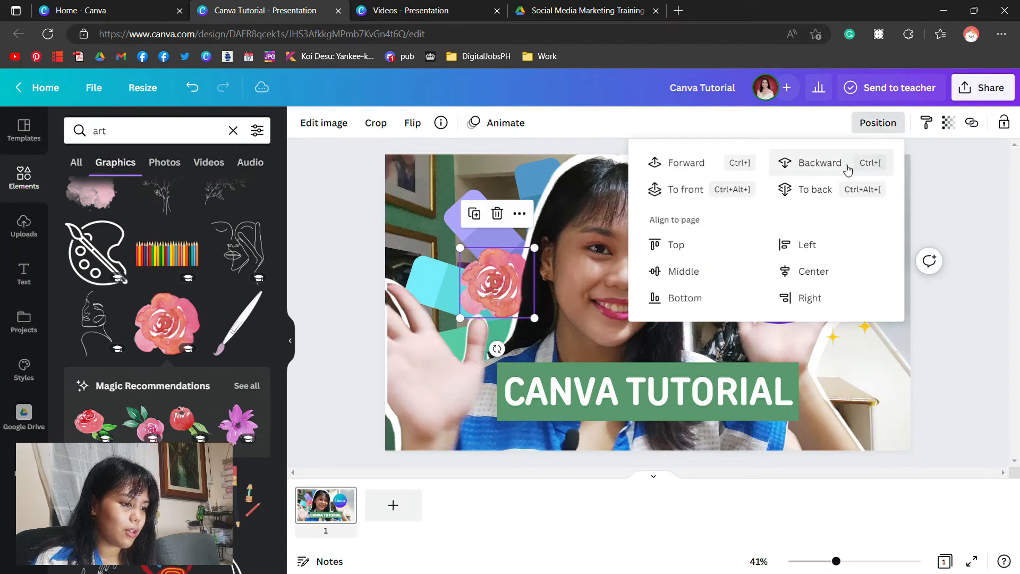
click(480, 283)
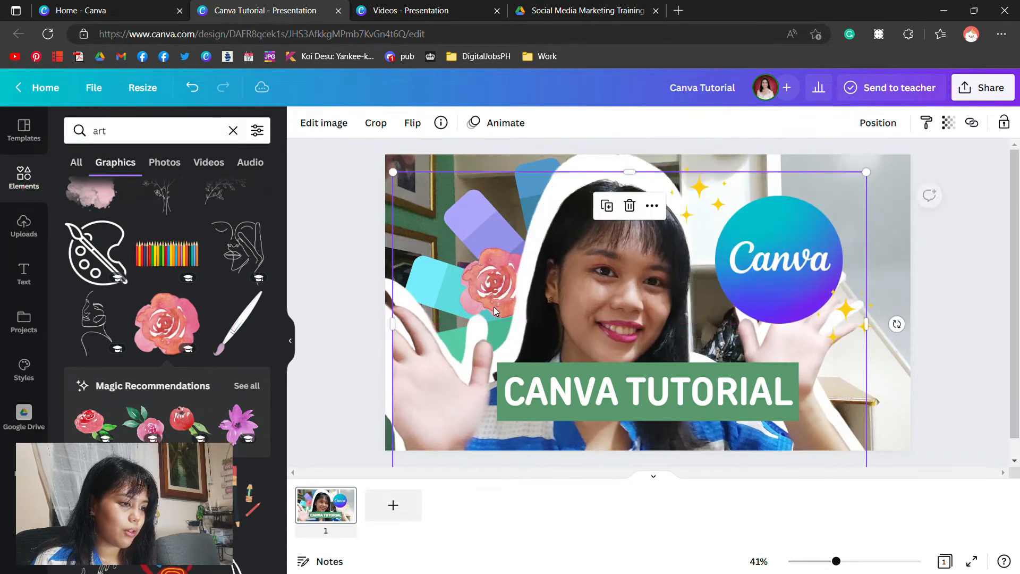
click(355, 339)
key(ctrl+z)
Move the rose slightly lower, enlarge it a little toward the raised hand and send it behind the photo cutout
drag(473, 262, 473, 285)
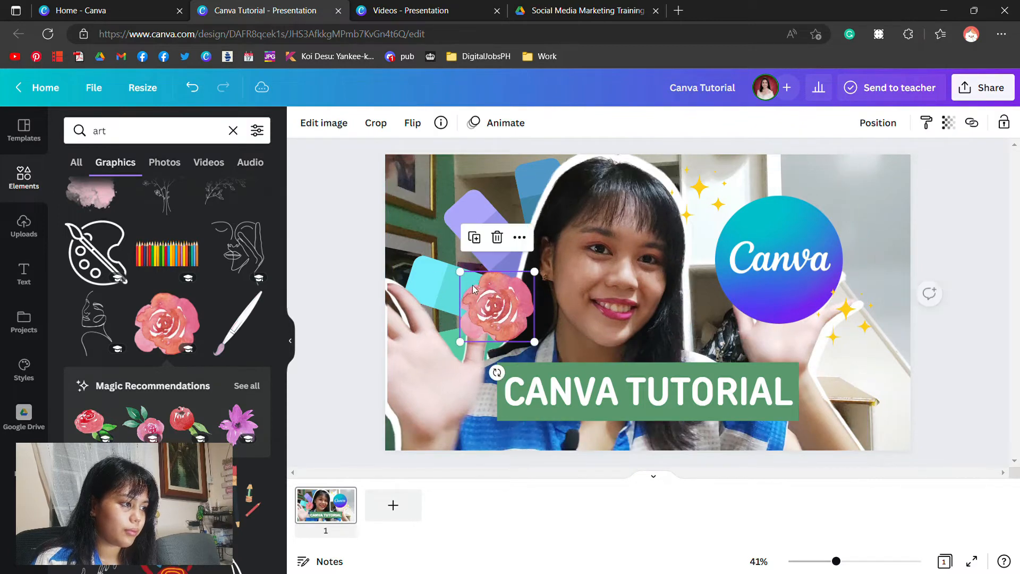
drag(460, 342, 449, 358)
click(878, 123)
click(853, 165)
Add the purple flower from the recommended graphics, shrink it, and place it above the rose behind the hair of the cutout
click(239, 424)
drag(703, 243, 679, 269)
drag(643, 314, 816, 414)
drag(853, 384, 820, 409)
drag(797, 433, 523, 275)
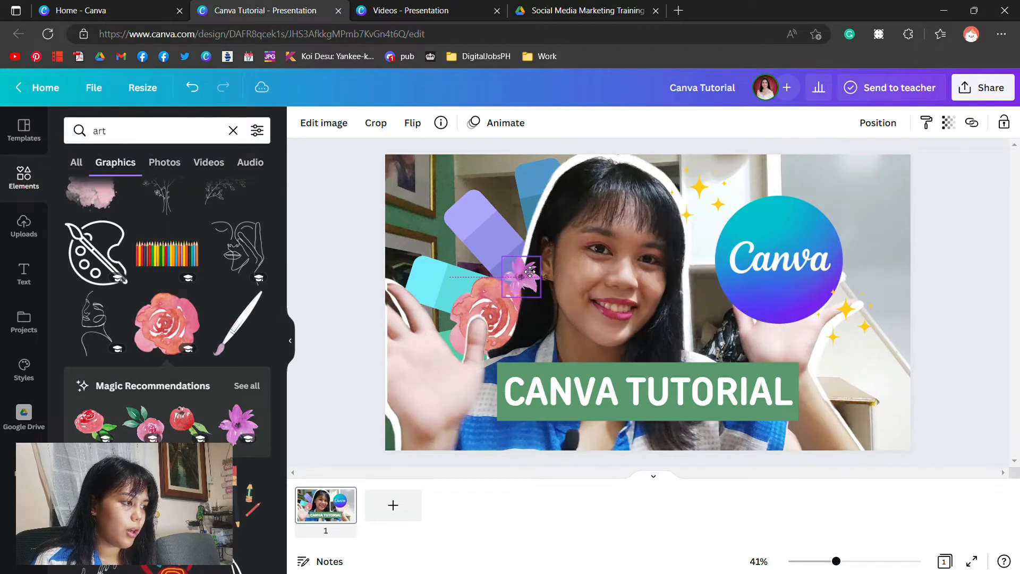
click(878, 122)
drag(519, 325, 529, 270)
click(839, 165)
click(323, 367)
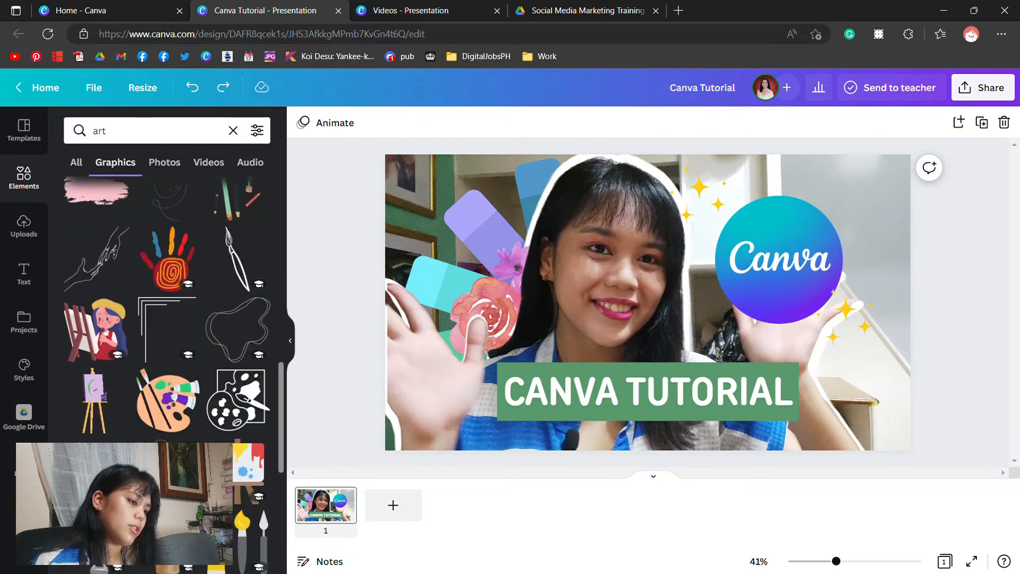
Insert a rectangle, stretch it to the heading banner's size over the banner, and paste the green colour code as its fill
scroll(167, 318, down, 3)
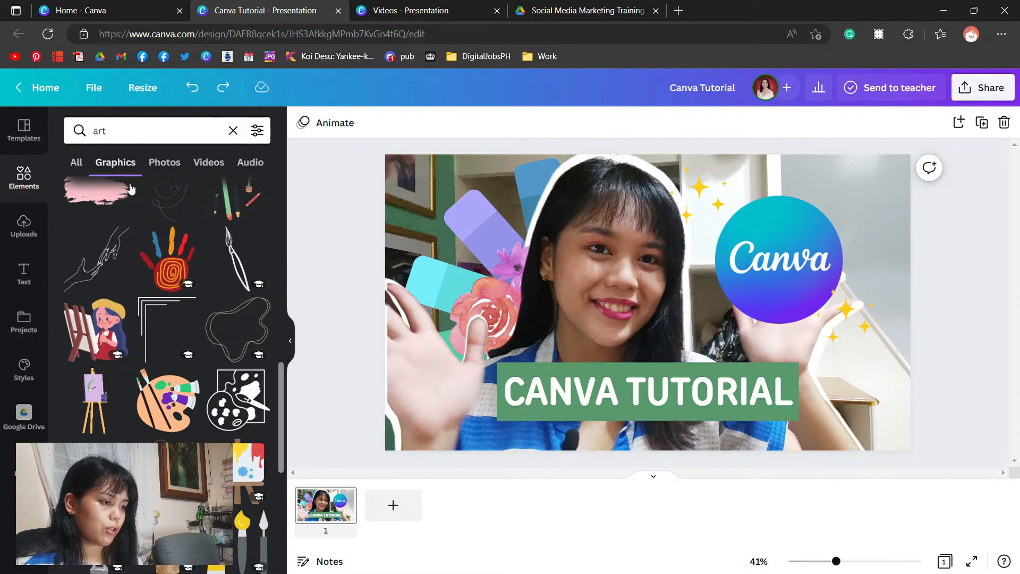
key(slash)
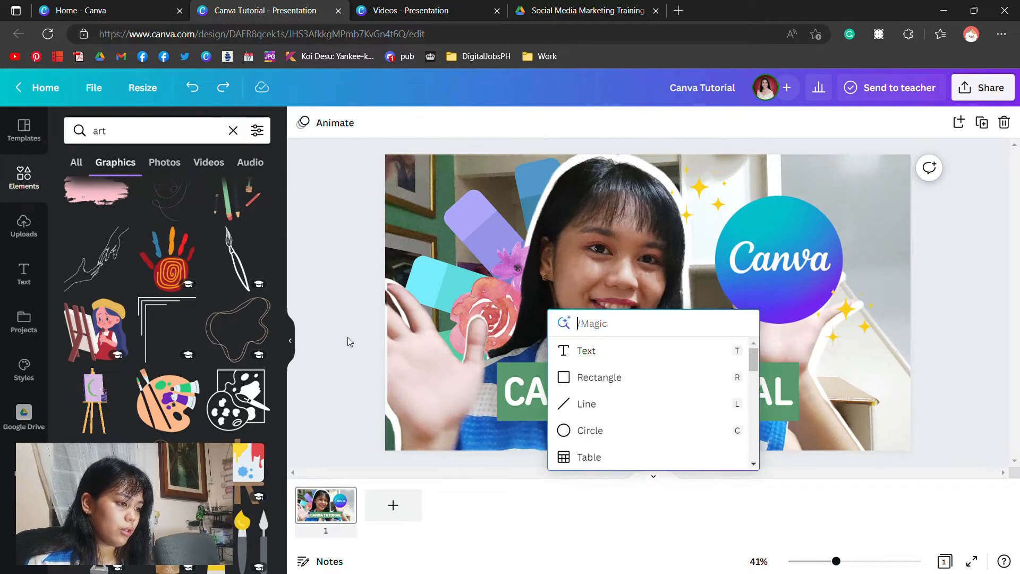
click(639, 385)
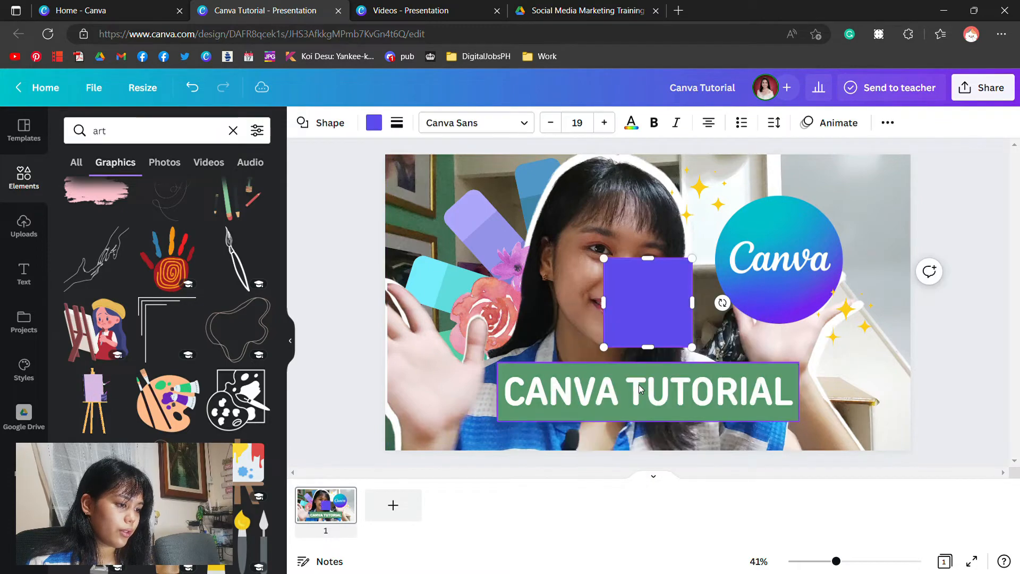
drag(642, 292, 535, 367)
drag(585, 377, 800, 379)
drag(648, 333, 650, 368)
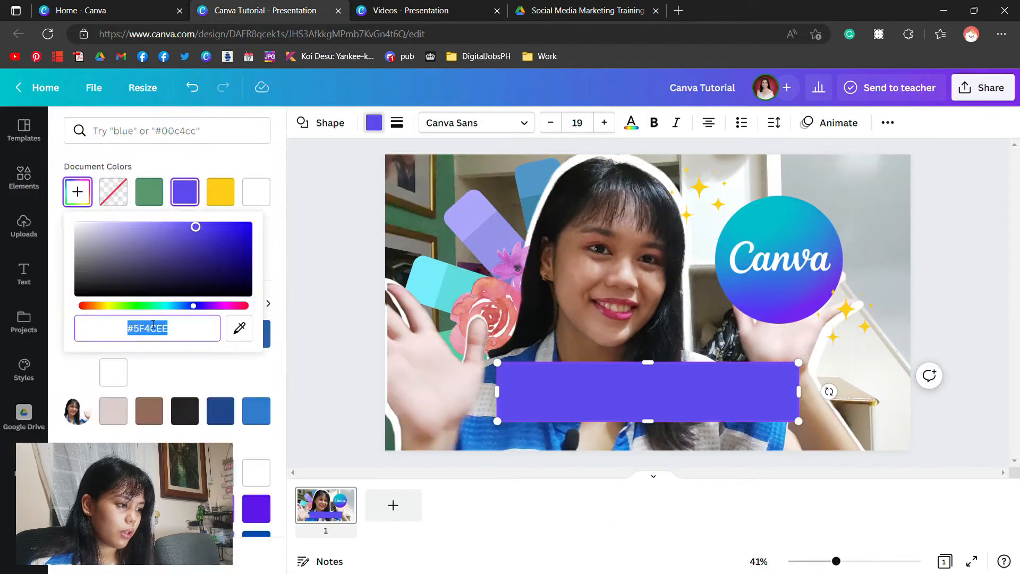
key(ctrl+v)
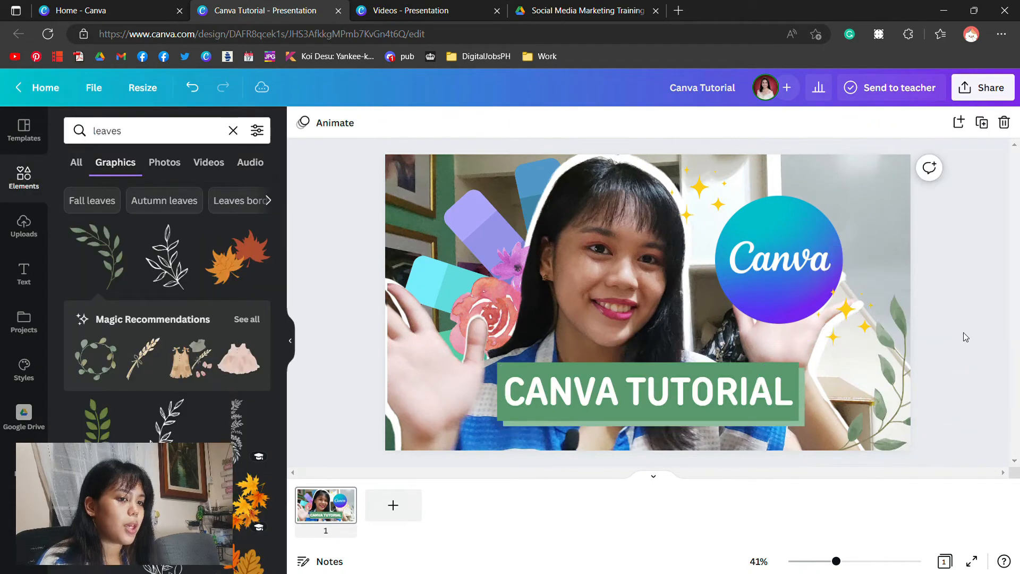
Delete the leafy branch graphic from the slide's lower-right corner and search the graphics for "paintbrush"
click(901, 407)
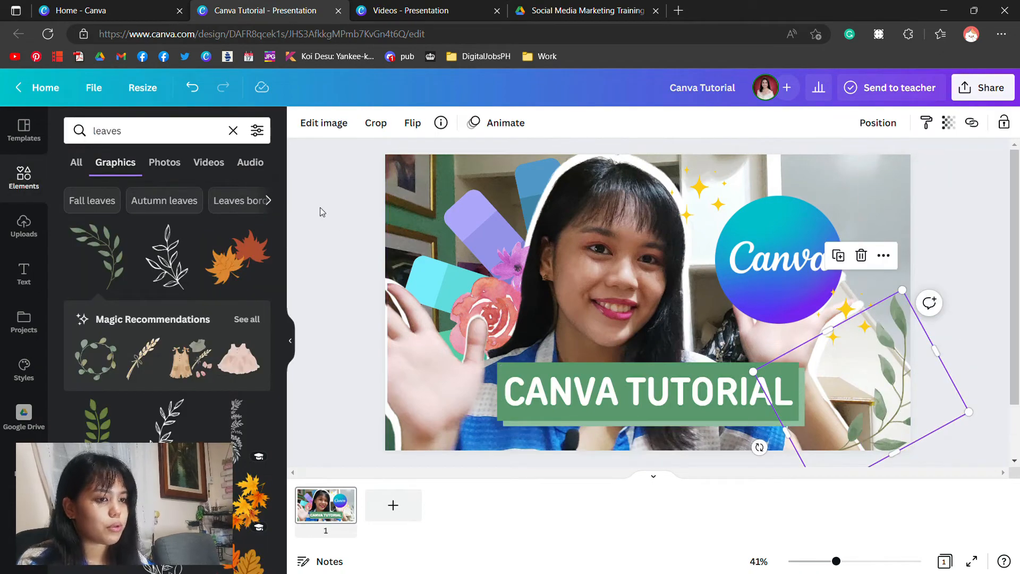
key(Delete)
double_click(138, 135)
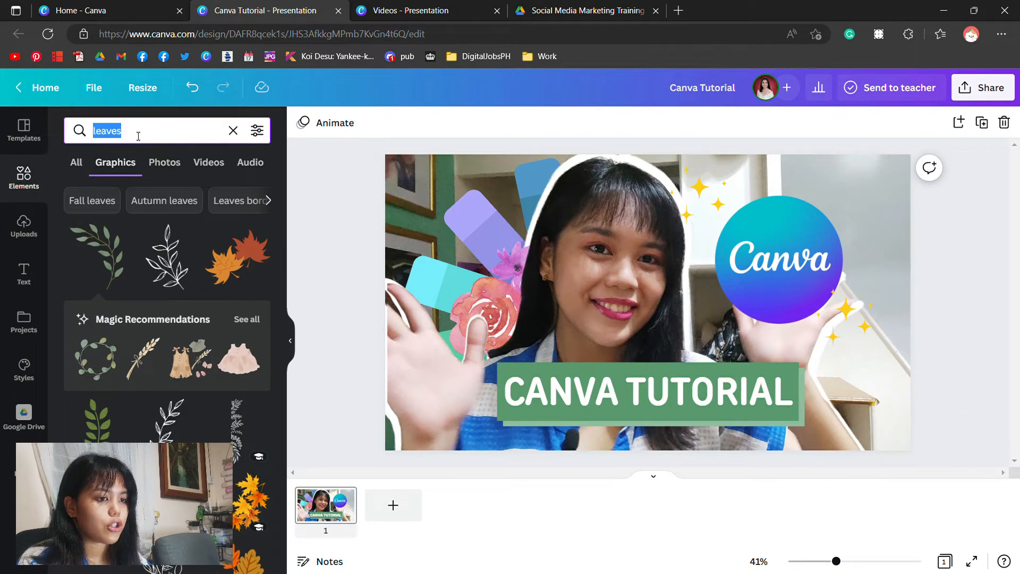
text(paintbrush)
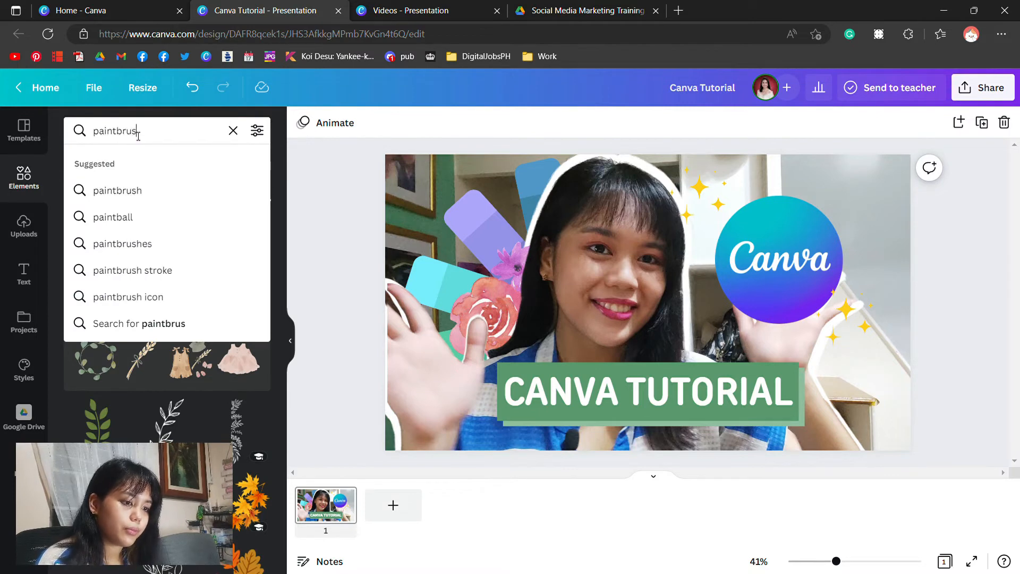
key(Return)
scroll(195, 355, down, 1)
Shrink and tilt the purple paintbrush graphic, and place it between the hair and the Canva logo behind the photo cutout
drag(717, 286, 715, 289)
drag(698, 412, 723, 407)
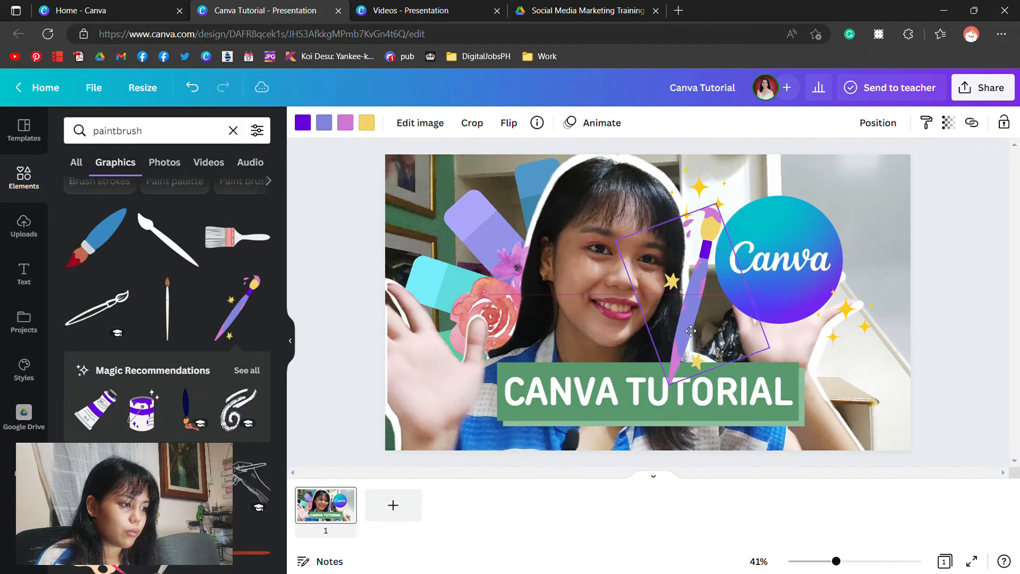
drag(725, 218, 711, 273)
drag(711, 412, 709, 438)
click(877, 123)
click(819, 164)
click(975, 393)
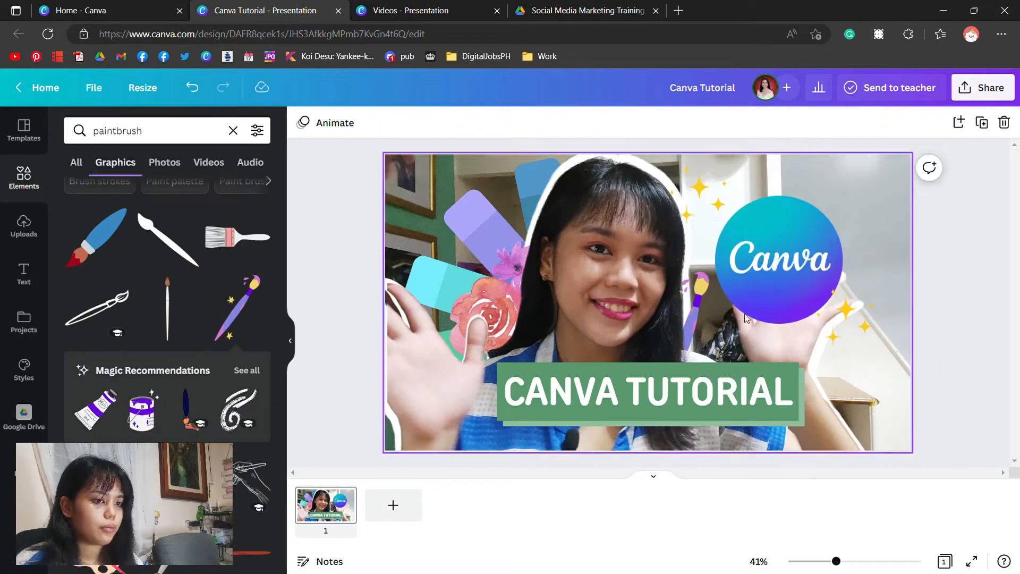
Search the graphics for "paint", try a small pink paint blob on the slide, and delete it
click(143, 131)
key(BackSpace)
key(BackSpace)
key(BackSpace)
key(BackSpace)
key(BackSpace)
key(Return)
click(167, 274)
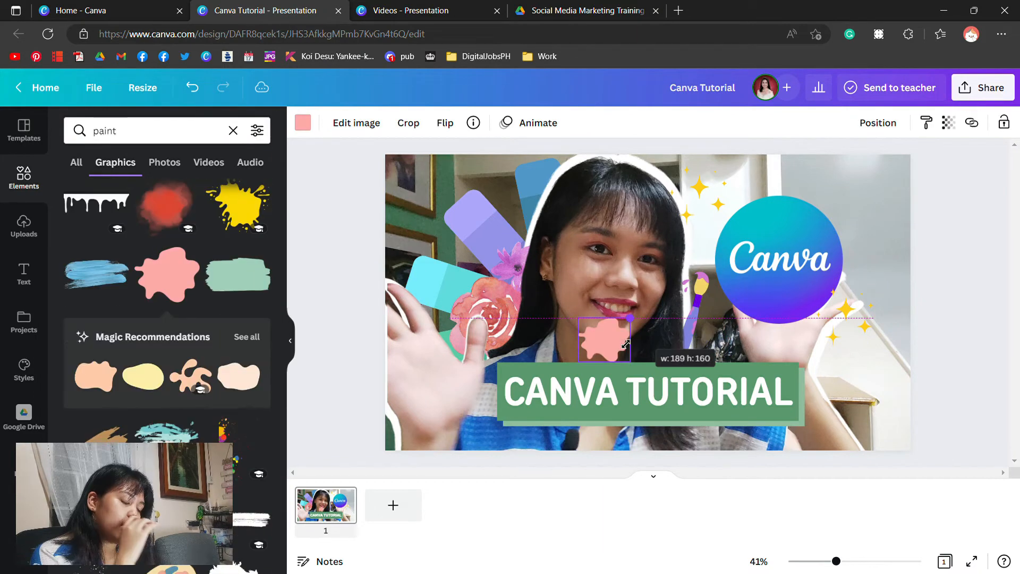
drag(654, 297, 871, 206)
key(Delete)
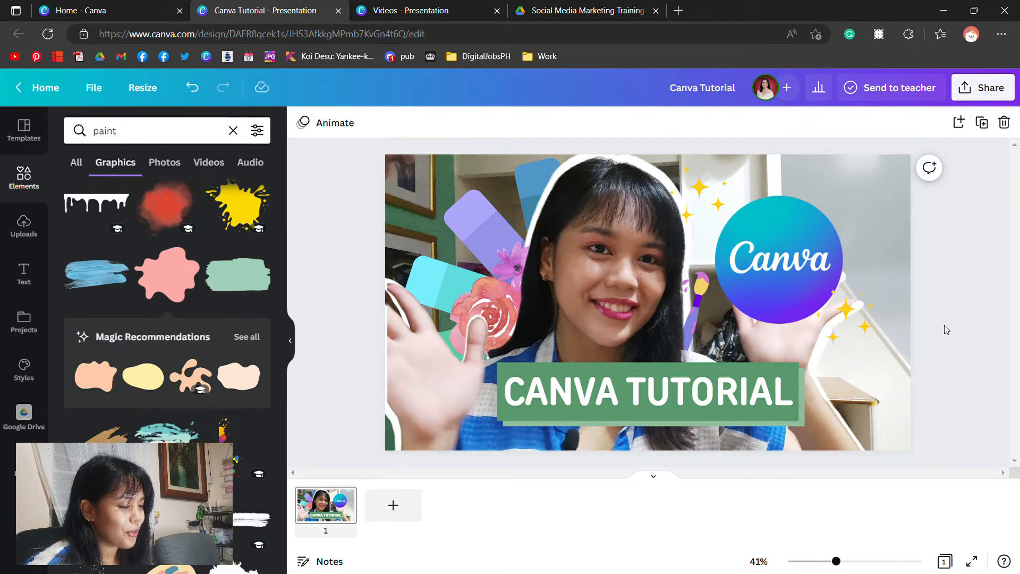
Try shifting the Canva logo slightly up and to the left, and undo the move
drag(758, 274, 749, 266)
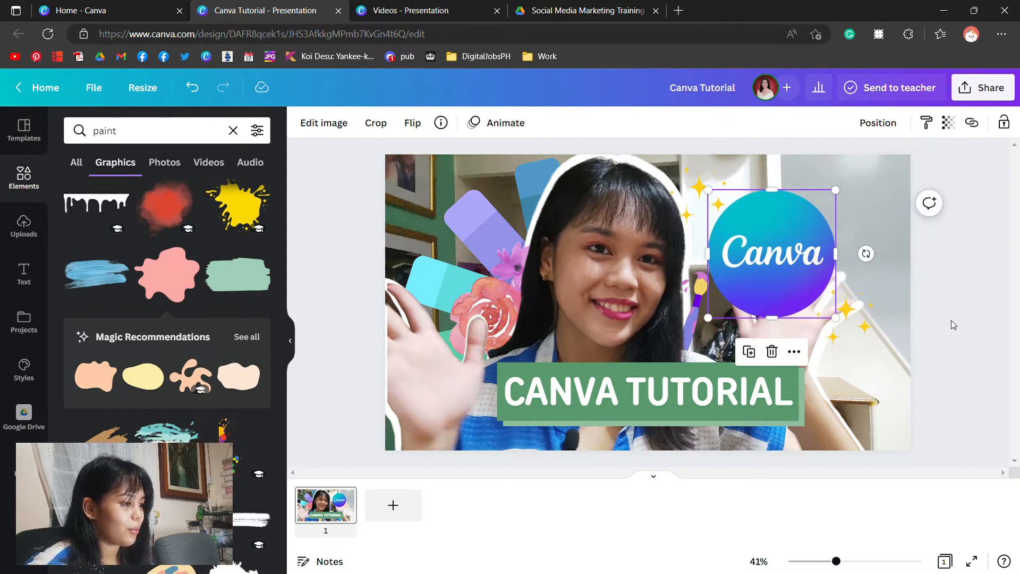
click(953, 346)
key(ctrl+z)
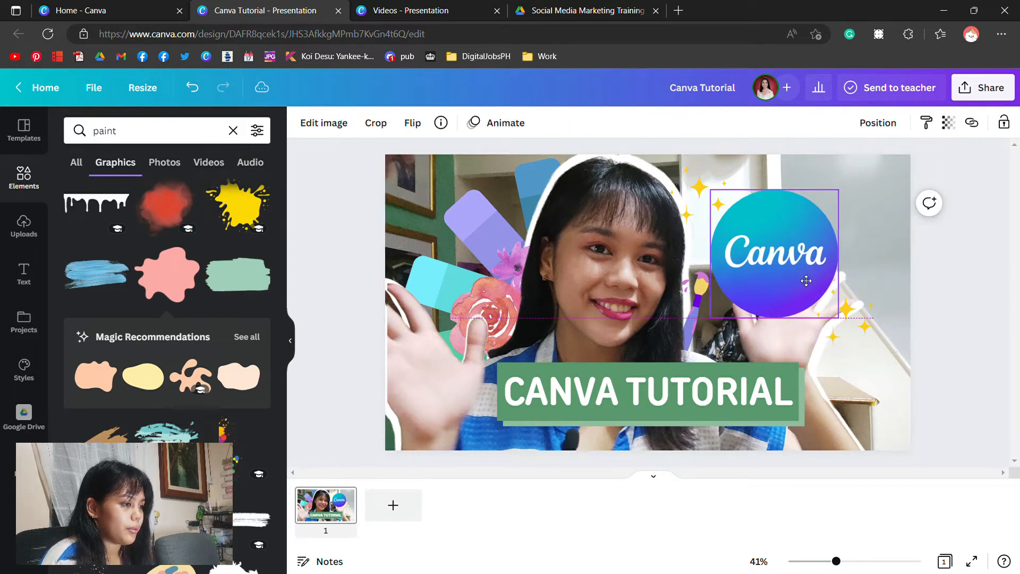
Shift the Canva logo and both yellow sparkle graphics together slightly toward the slide's right edge
click(856, 313)
shift+click(707, 207)
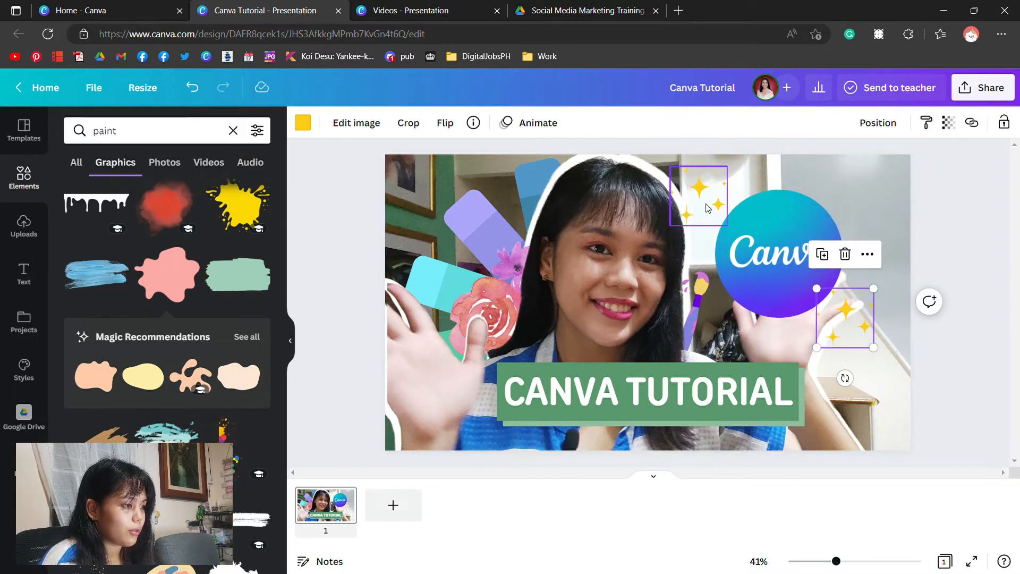
shift+click(798, 233)
drag(790, 273, 816, 273)
click(960, 304)
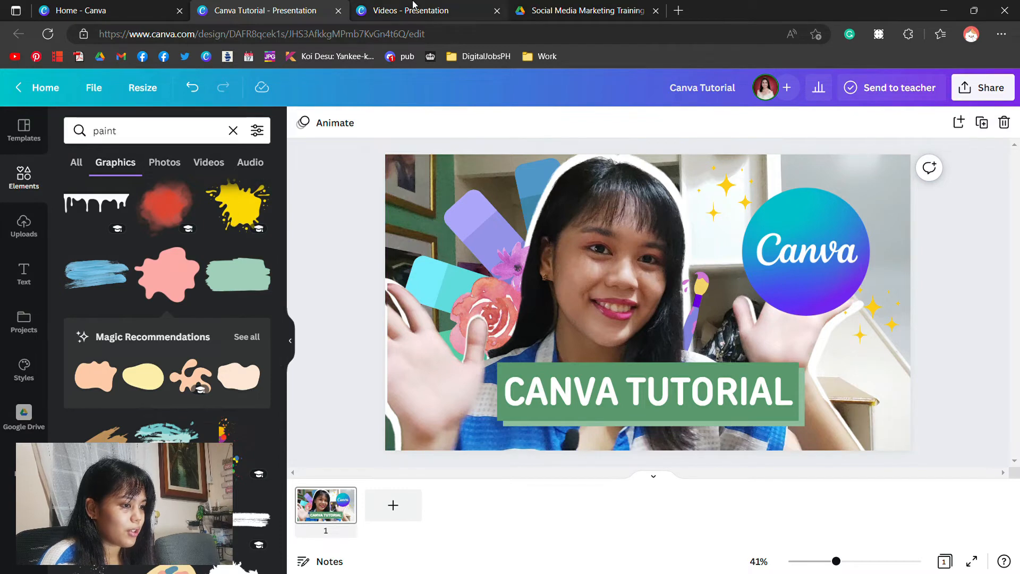
Compare the slide with the first three thumbnail designs in the Videos presentation, checking their branding and borders
click(413, 6)
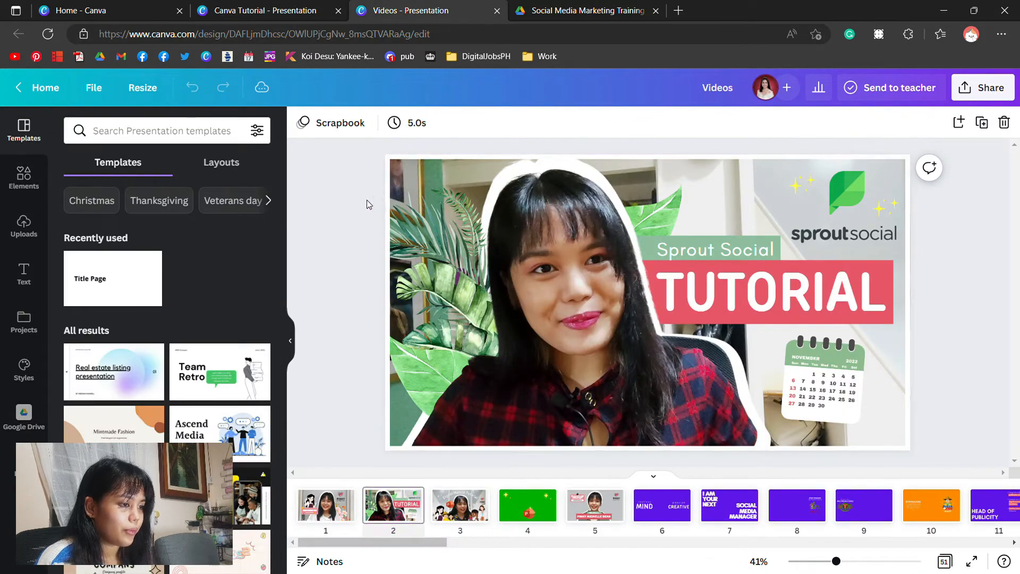
click(470, 515)
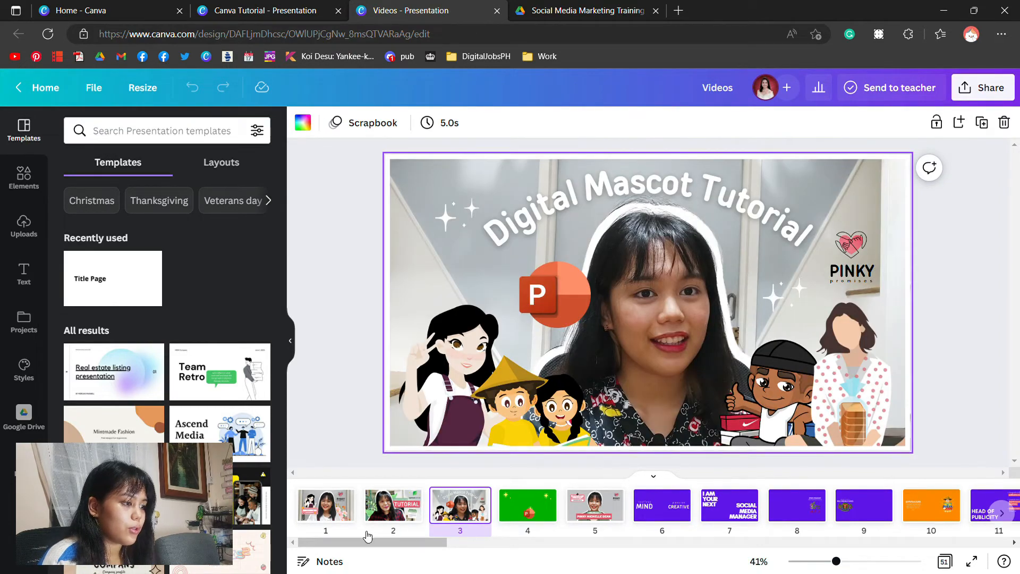
click(318, 514)
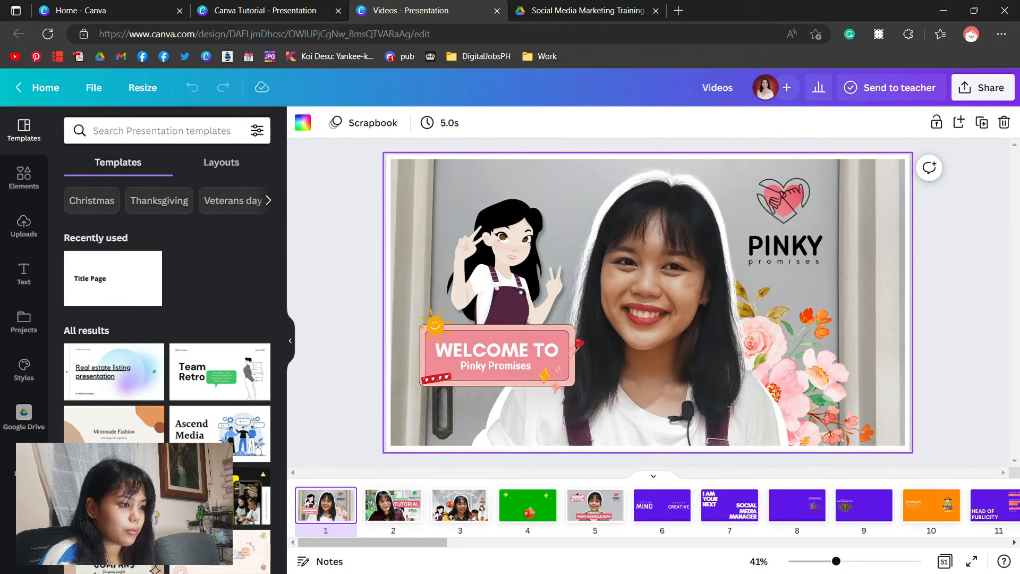
click(279, 8)
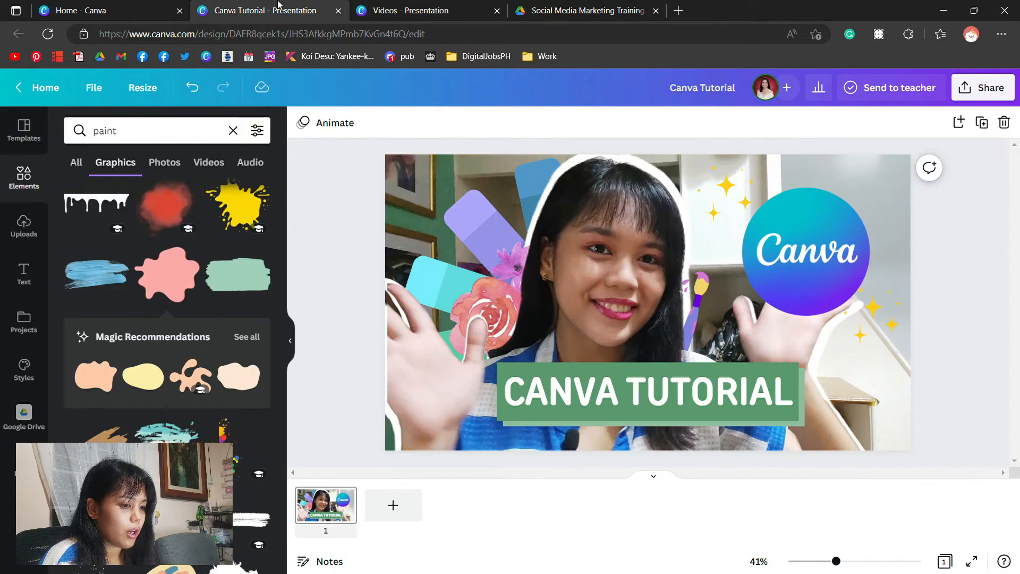
click(375, 6)
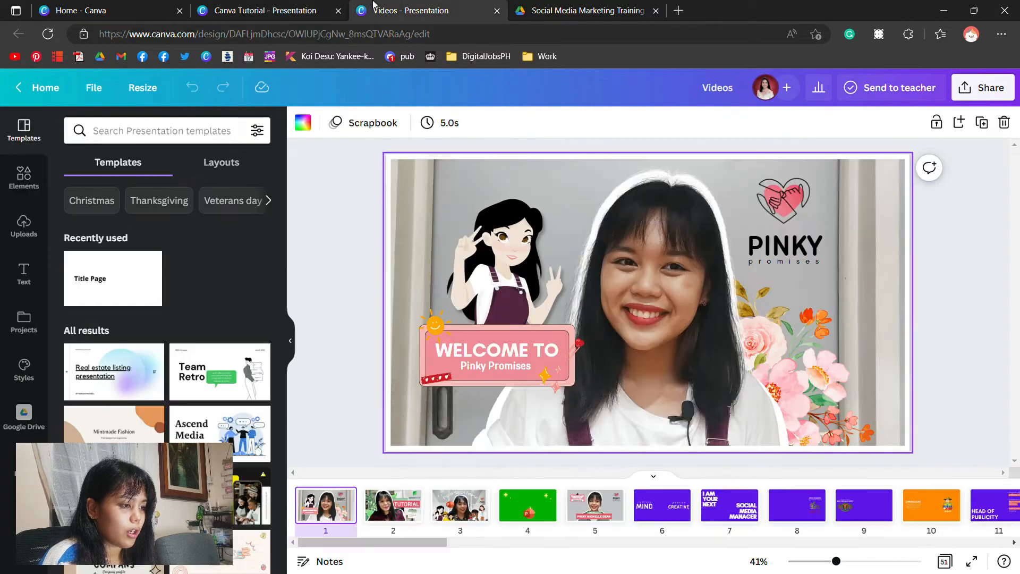
click(456, 507)
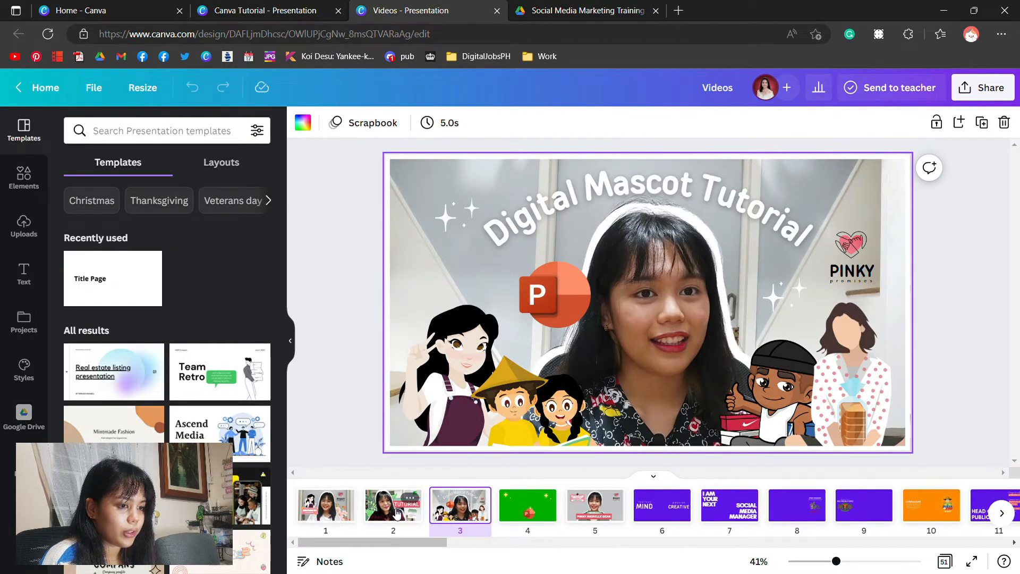
click(396, 511)
click(268, 6)
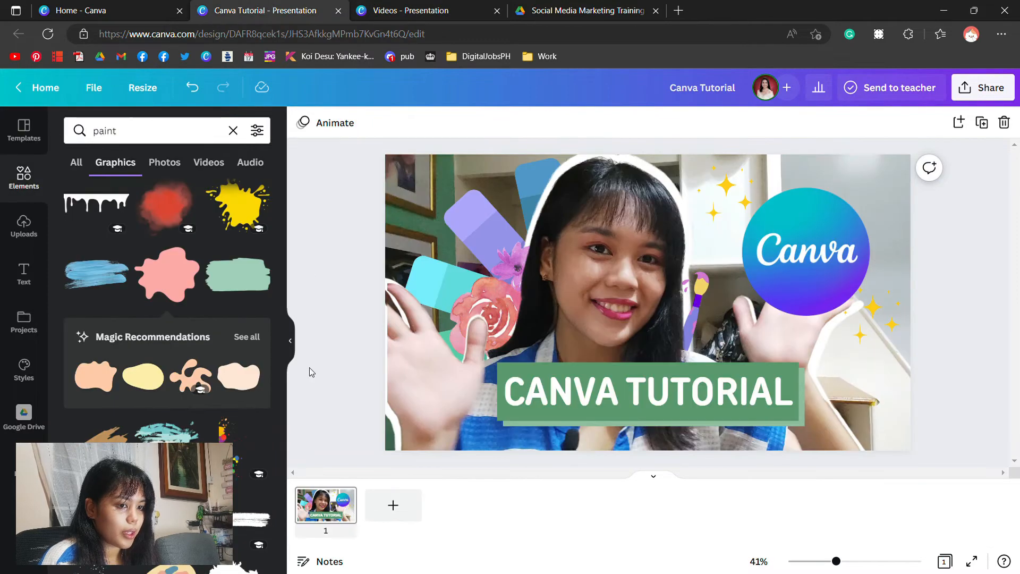
Insert the Pinky Promises logo from the uploads, shrink it, and place it in the slide's upper-right corner
click(24, 226)
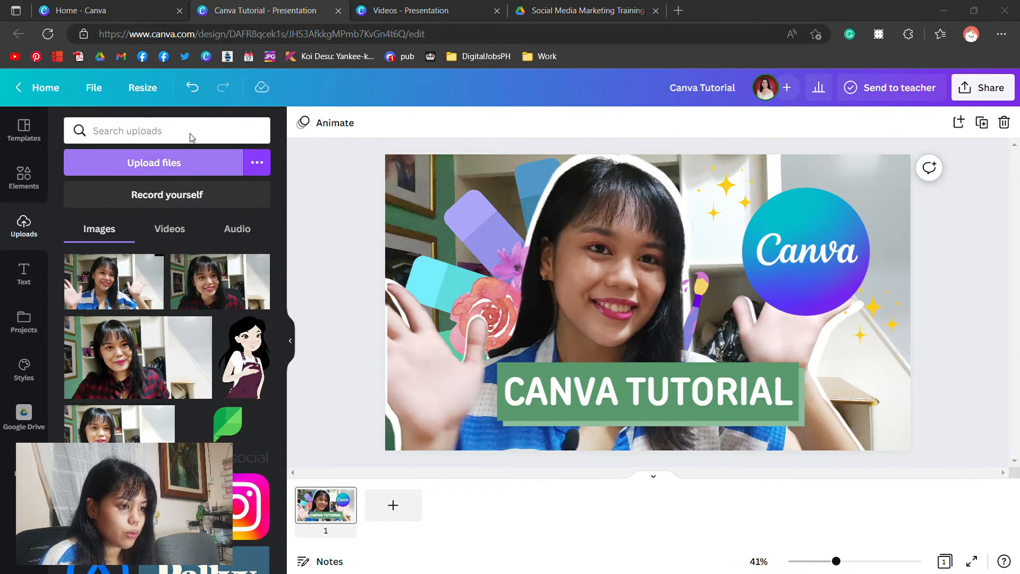
double_click(418, 118)
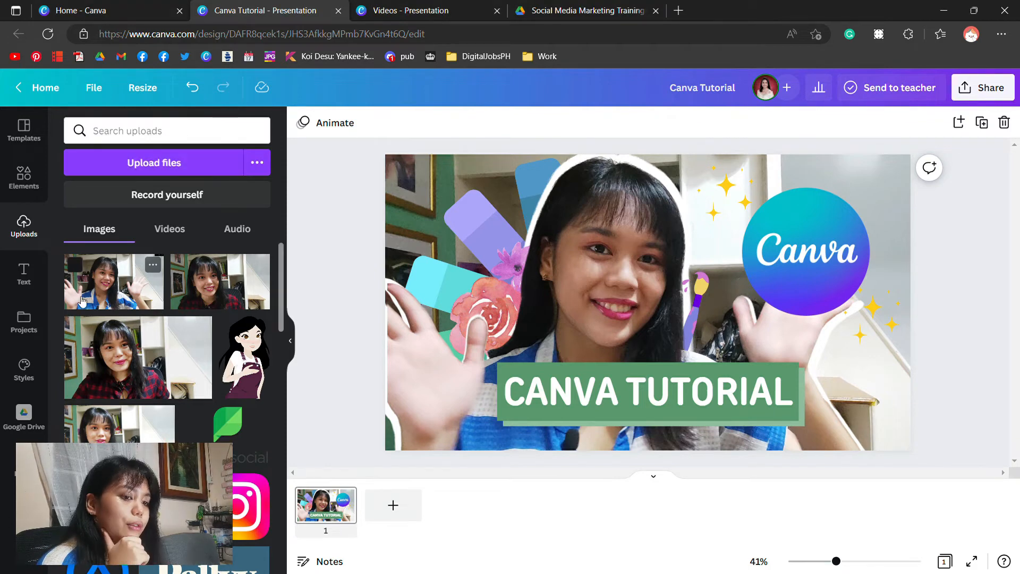
click(101, 287)
drag(558, 213, 678, 332)
drag(708, 362, 880, 188)
Move the Canva logo with both sparkles slightly down and left, and nudge the Pinky Promises logo inward from the corner
click(806, 251)
shift+click(725, 186)
shift+click(872, 307)
drag(806, 251, 796, 275)
drag(879, 189, 869, 198)
click(945, 296)
Insert a rectangle and stretch it to cover the whole slide
click(24, 178)
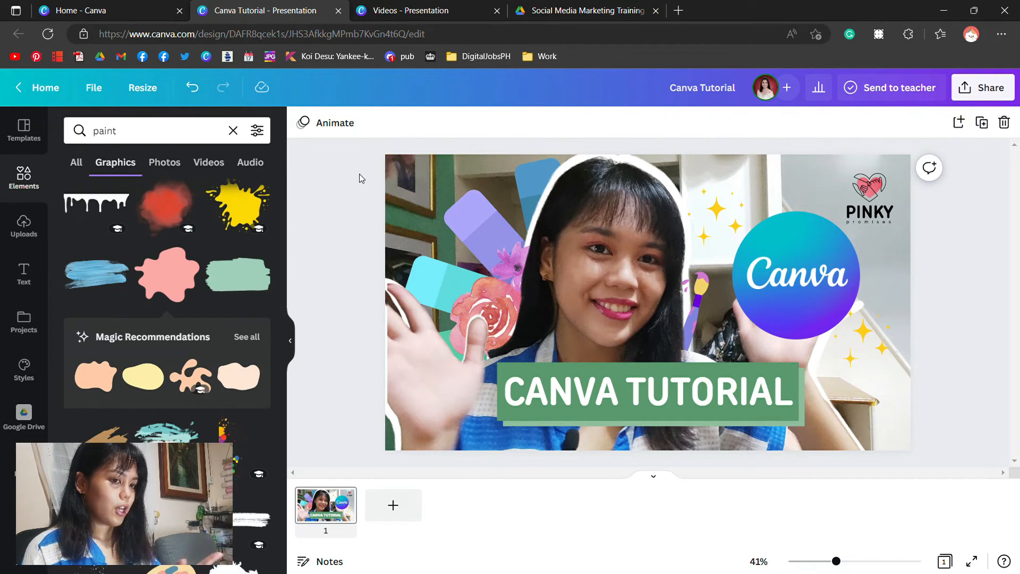
key(slash)
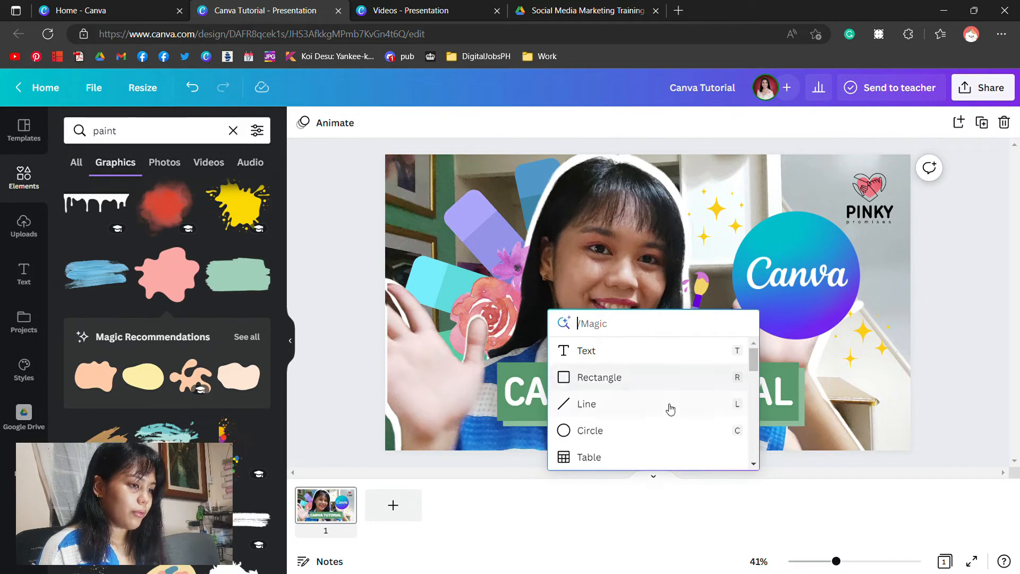
click(645, 388)
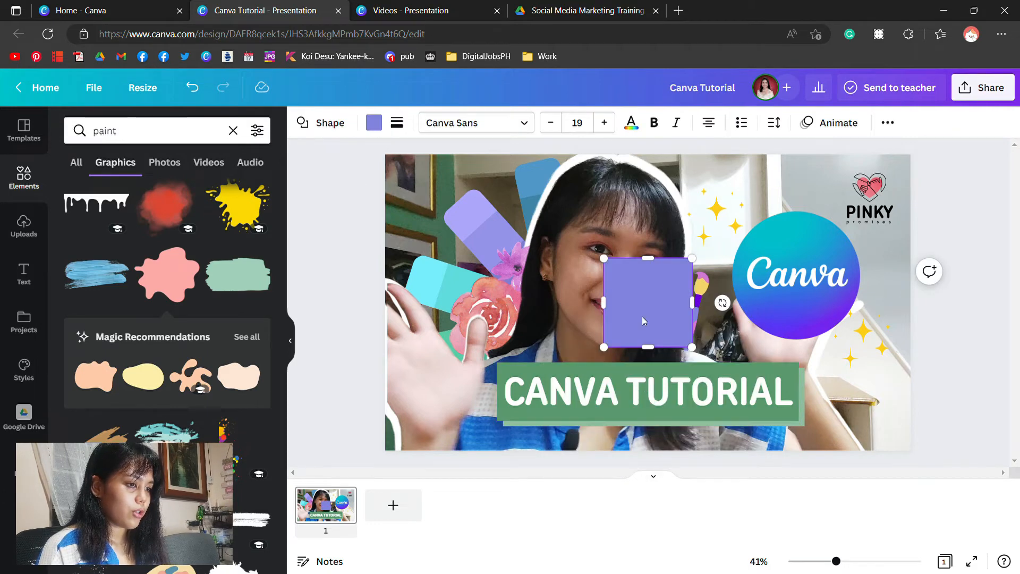
drag(642, 316, 922, 291)
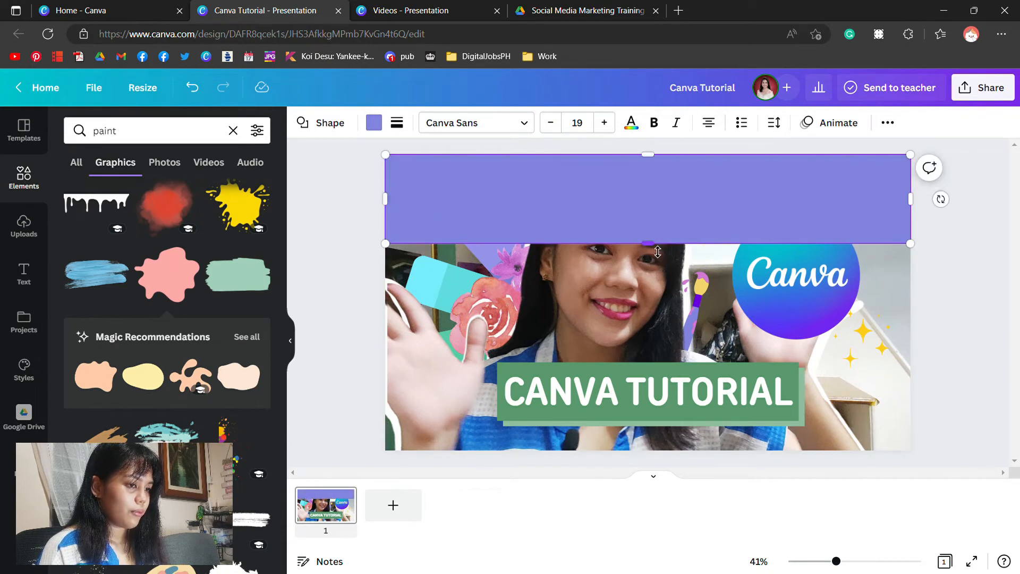
drag(658, 252, 688, 457)
Try a white fill on the full-slide rectangle, and set its fill to transparent
click(372, 126)
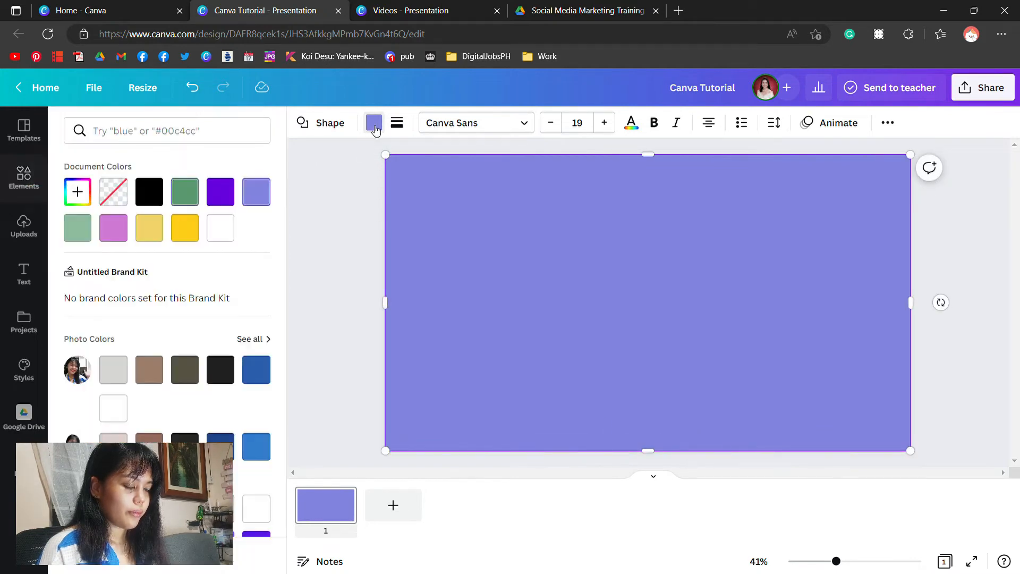
click(232, 240)
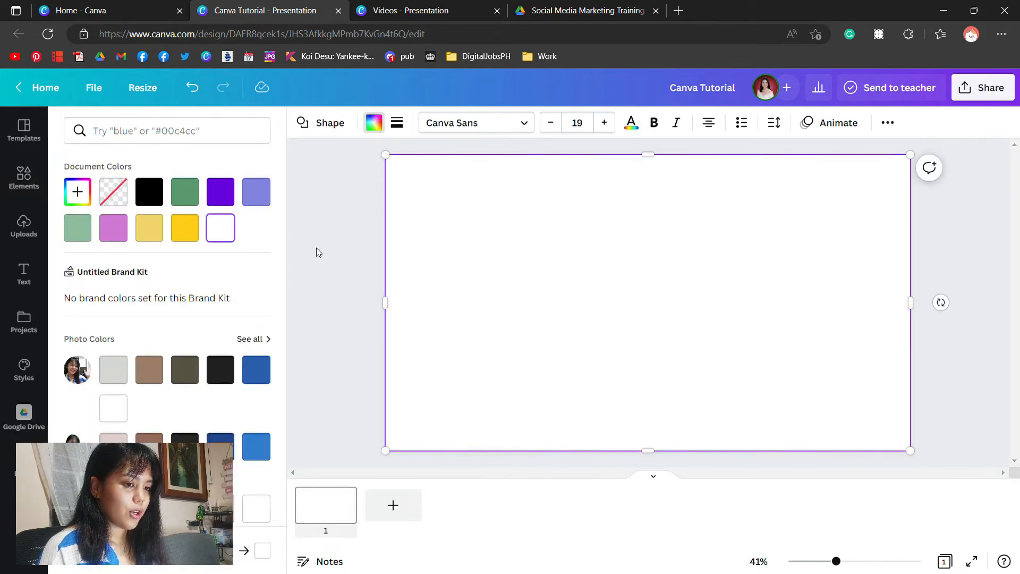
click(121, 192)
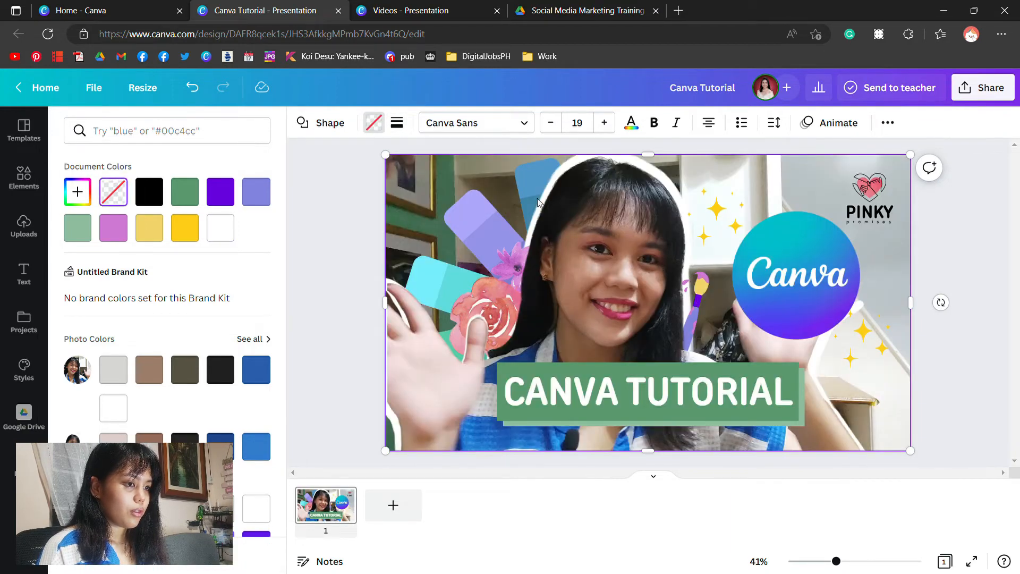
Give the full-slide rectangle a solid white border with a weight of 15
click(401, 127)
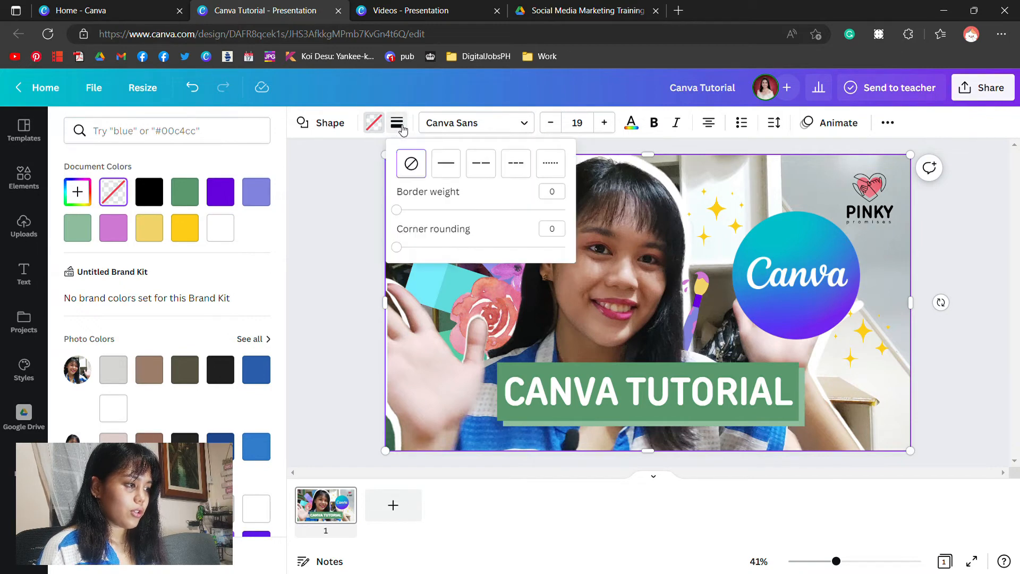
drag(399, 211, 426, 211)
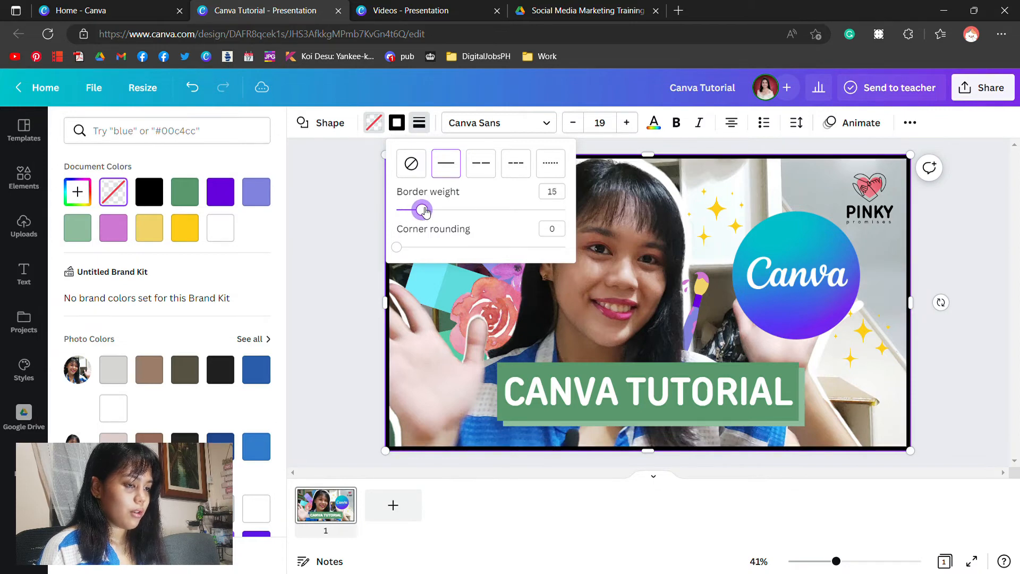
click(399, 125)
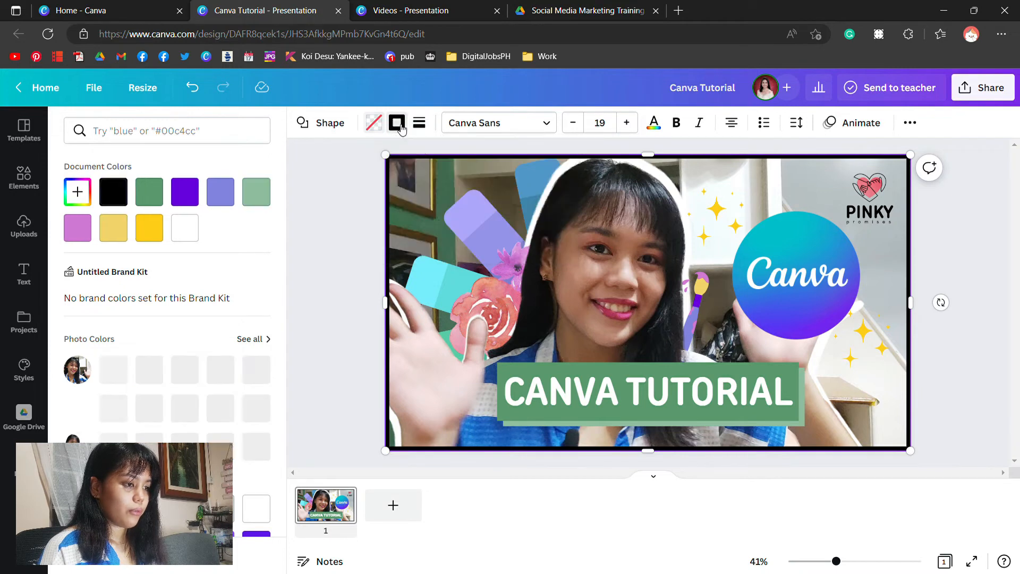
click(192, 230)
click(338, 247)
click(336, 247)
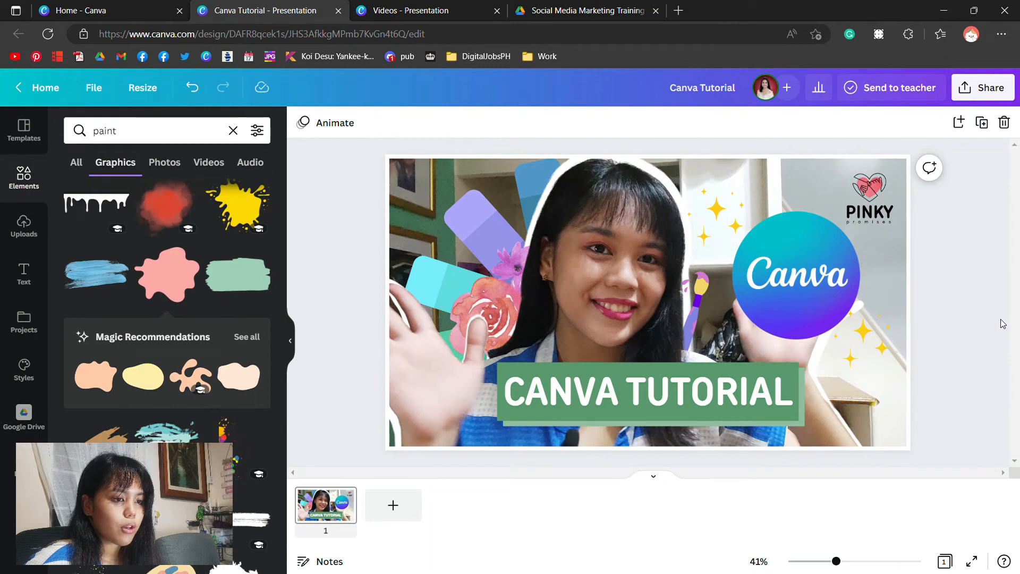
Review the available templates, elements, uploads, text options, projects and styles for the design
click(24, 131)
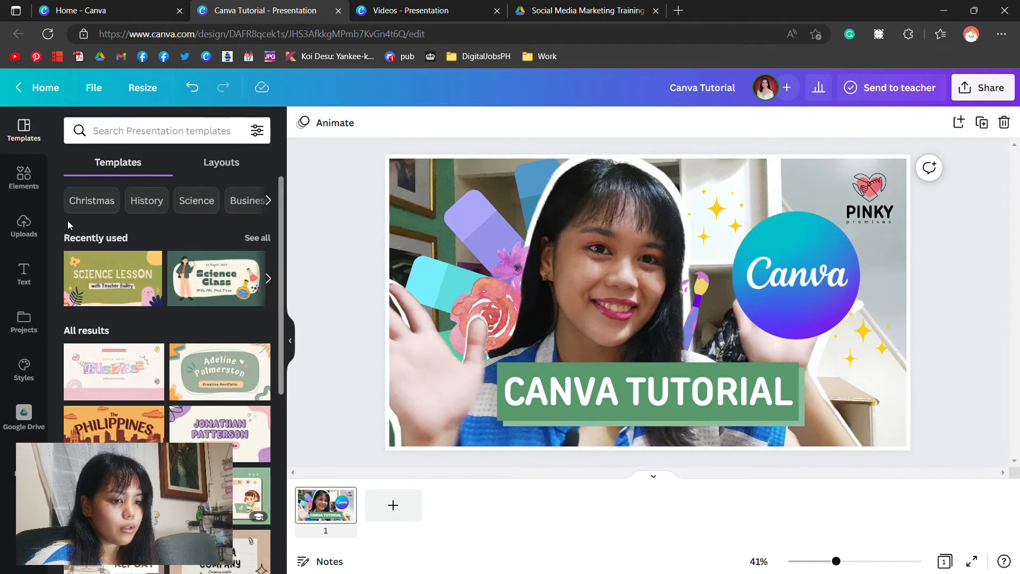
click(24, 178)
click(24, 226)
click(24, 273)
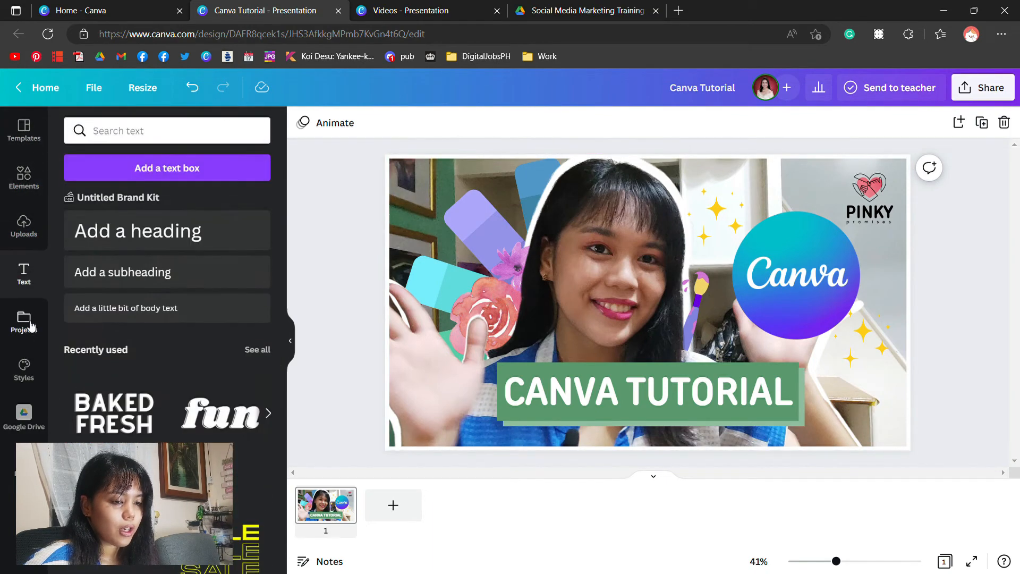
click(24, 321)
click(20, 378)
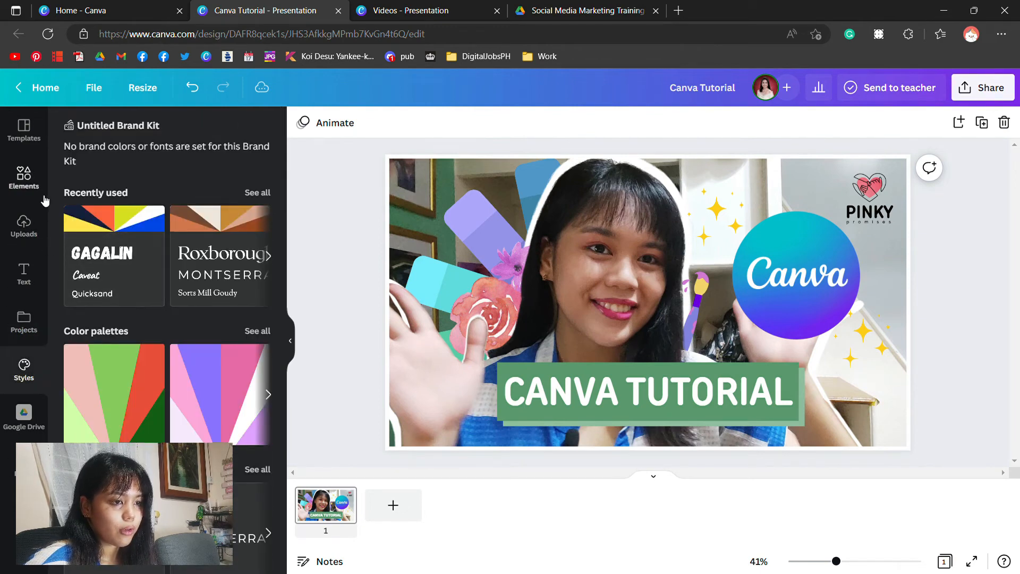
Search the elements for "hand" and look through the graphics, photos, audio and combined results
click(23, 175)
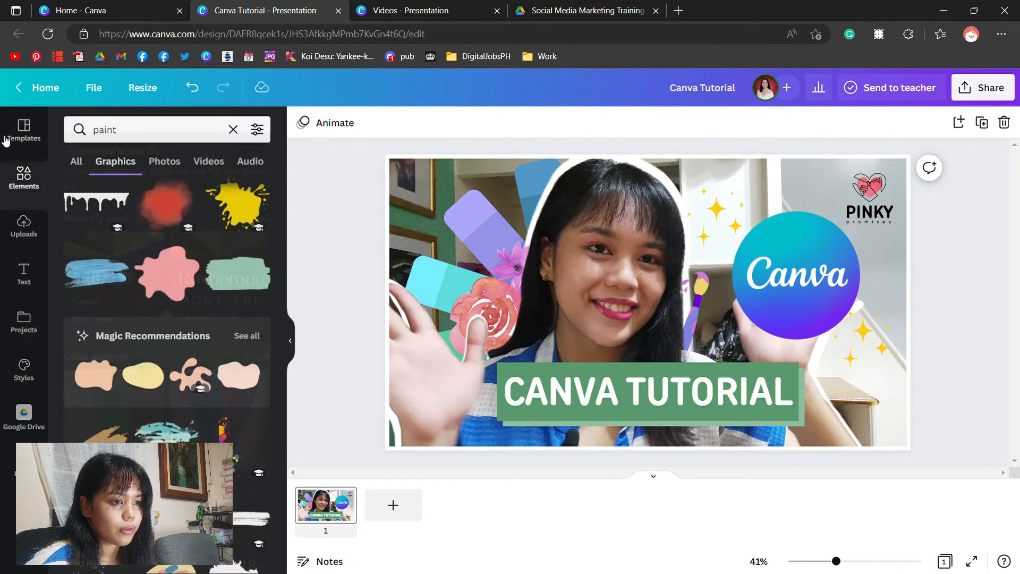
click(233, 131)
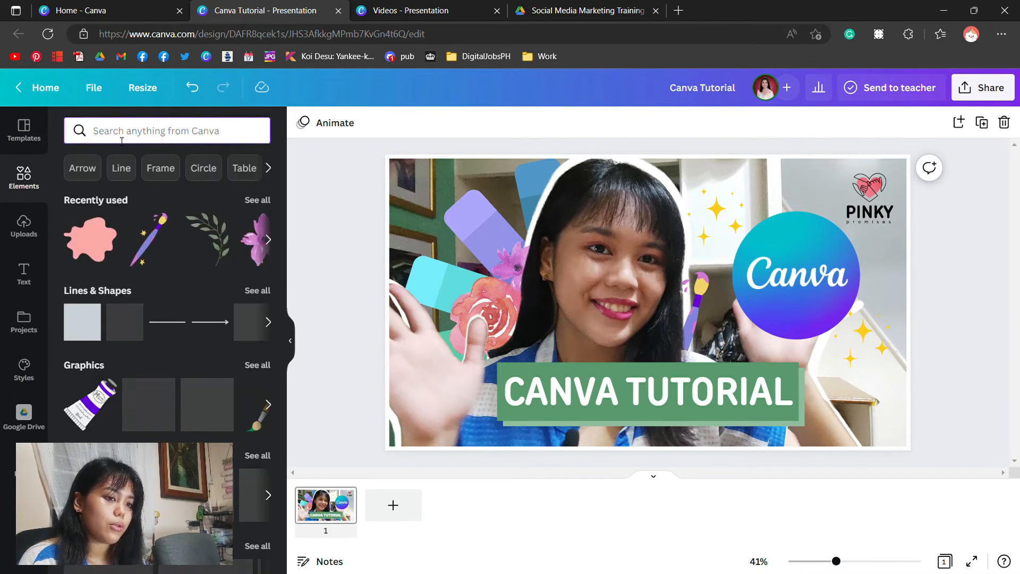
text(hand)
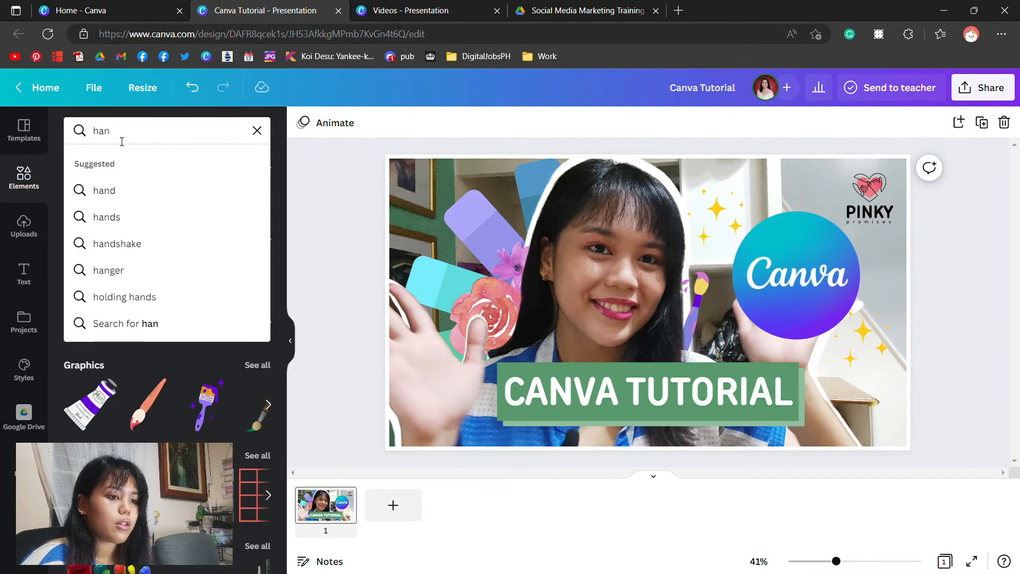
key(Return)
click(119, 162)
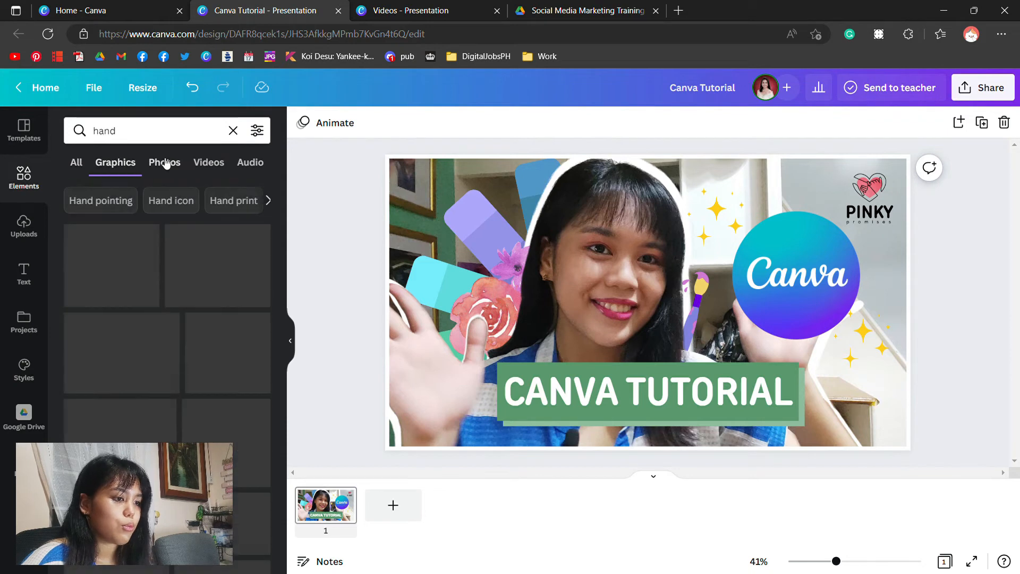
click(164, 162)
click(254, 163)
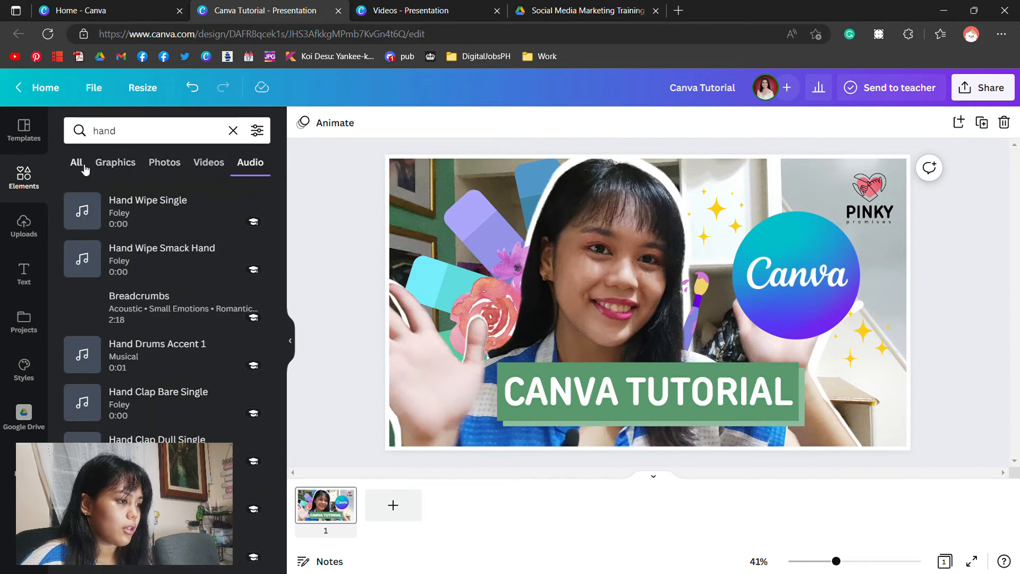
click(80, 164)
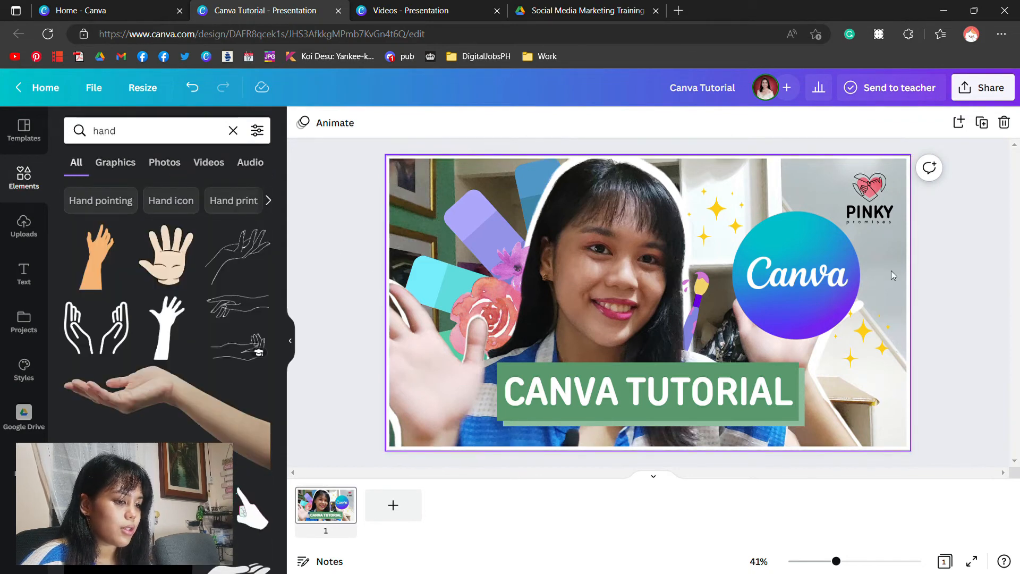
Add a second page and apply the Larana Company cover from the Brown Doodle Company profile Presentation template
click(20, 129)
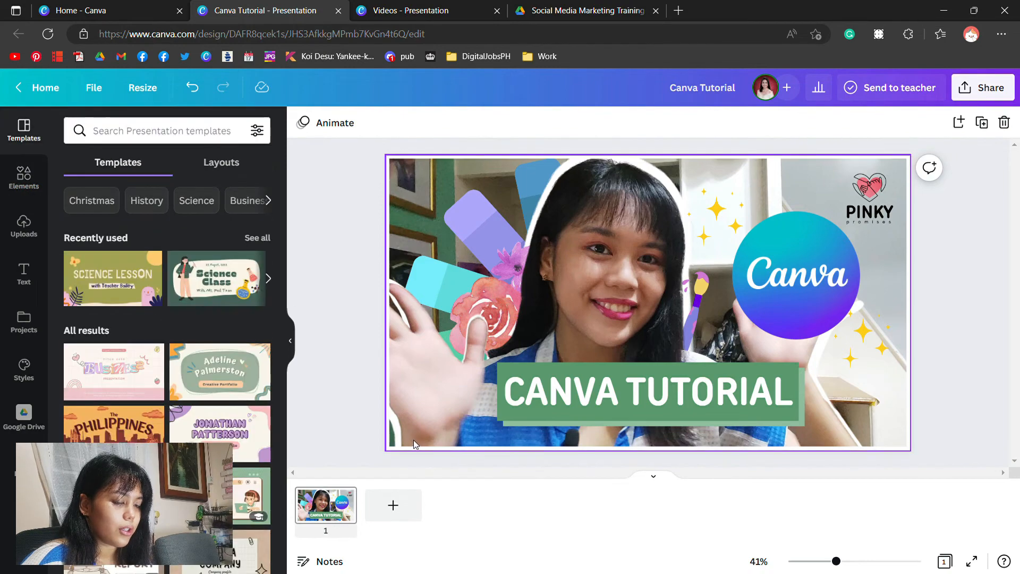
click(394, 503)
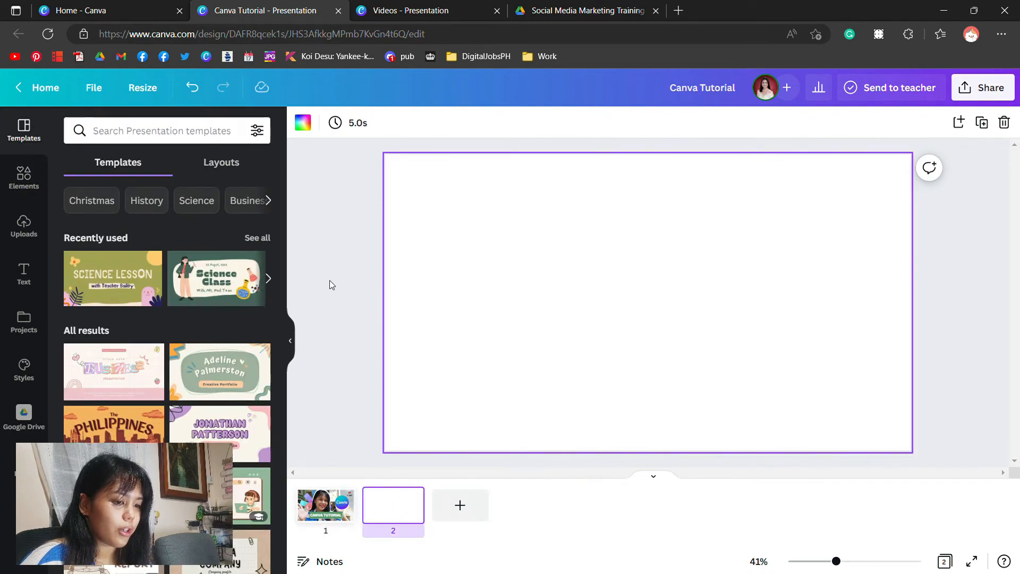
scroll(220, 391, down, 3)
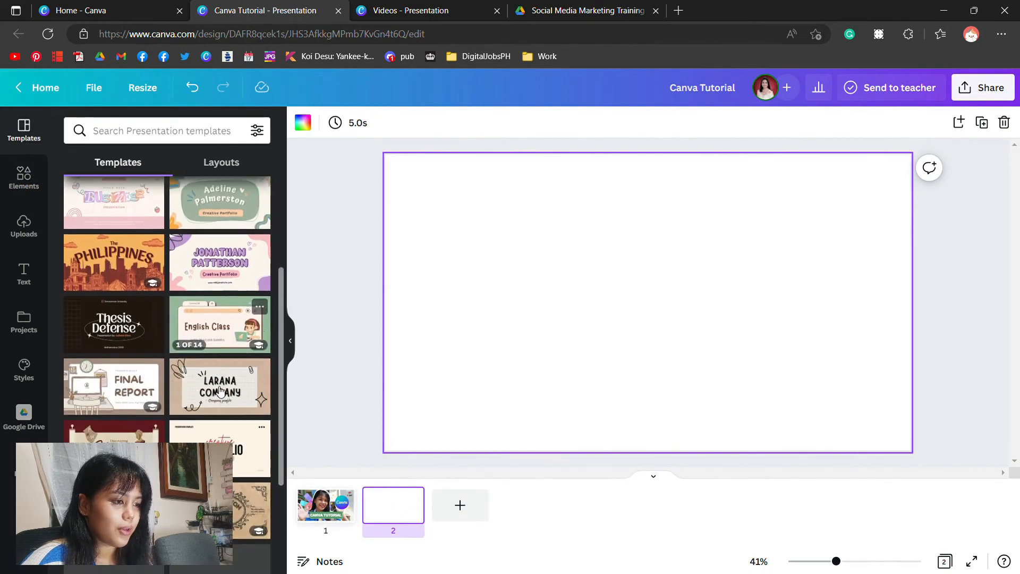
click(220, 390)
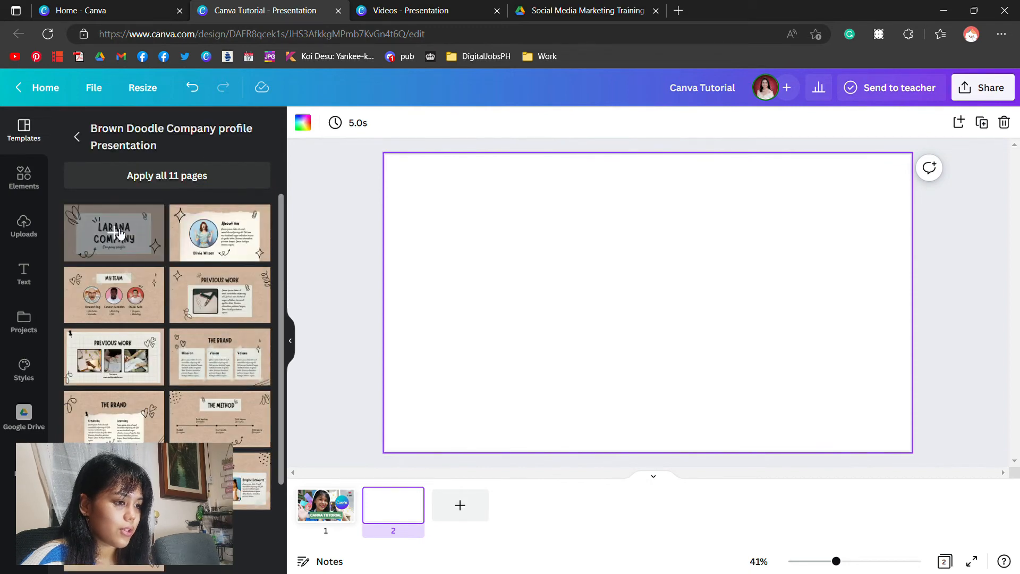
click(119, 233)
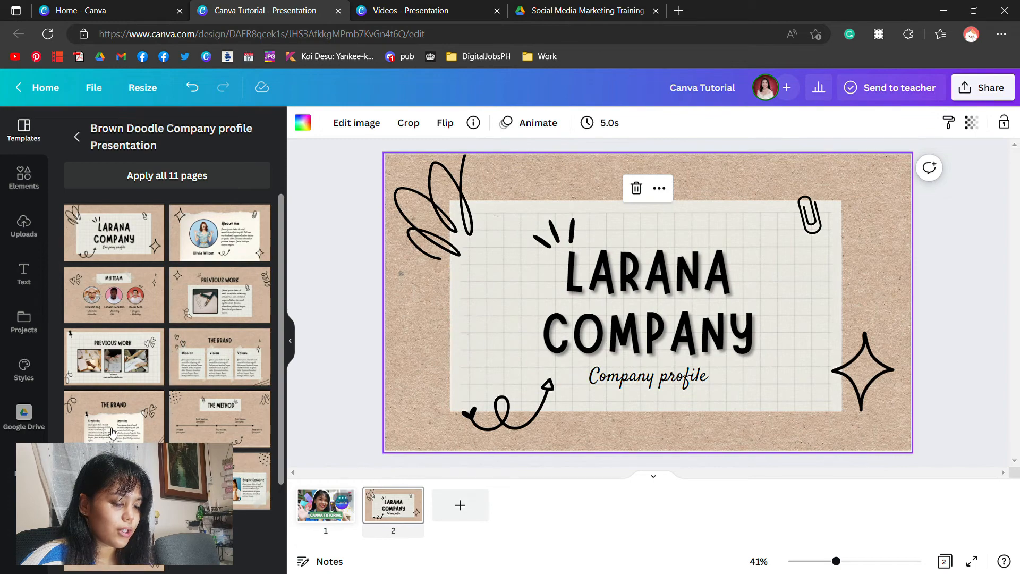
Replace the second page's design with the Discovering History cover from the Simple Red and Beige Vintage Illustration History Report template
click(75, 138)
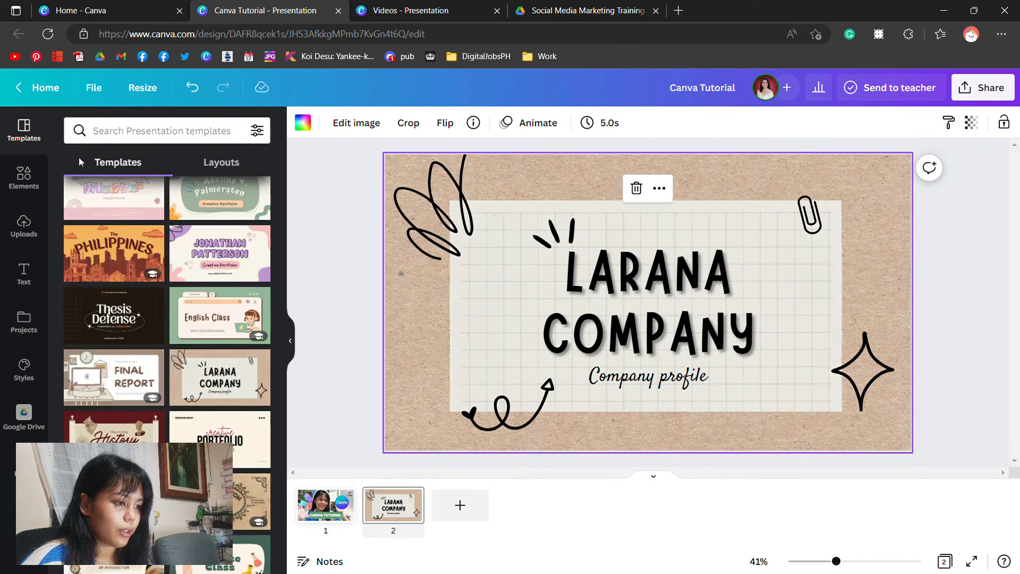
scroll(115, 319, down, 2)
click(110, 329)
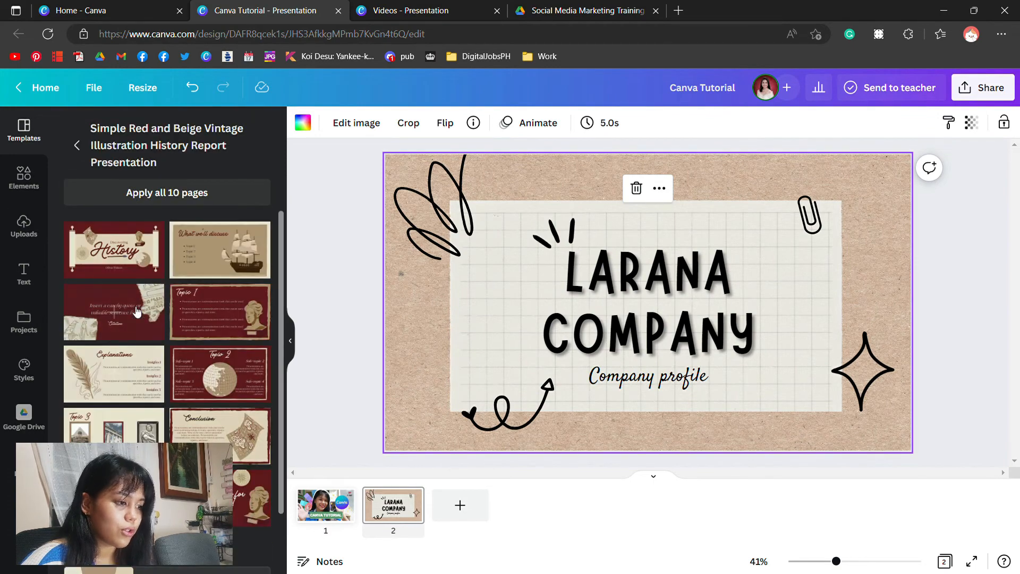
click(114, 249)
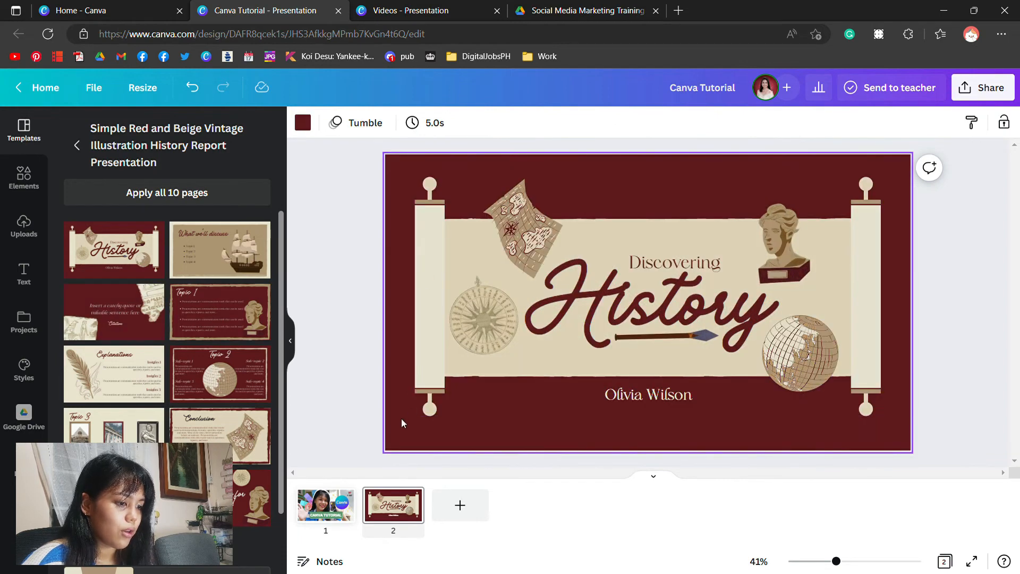
Try selecting all the template elements on the second page, and delete that page from the presentation
drag(319, 160, 910, 445)
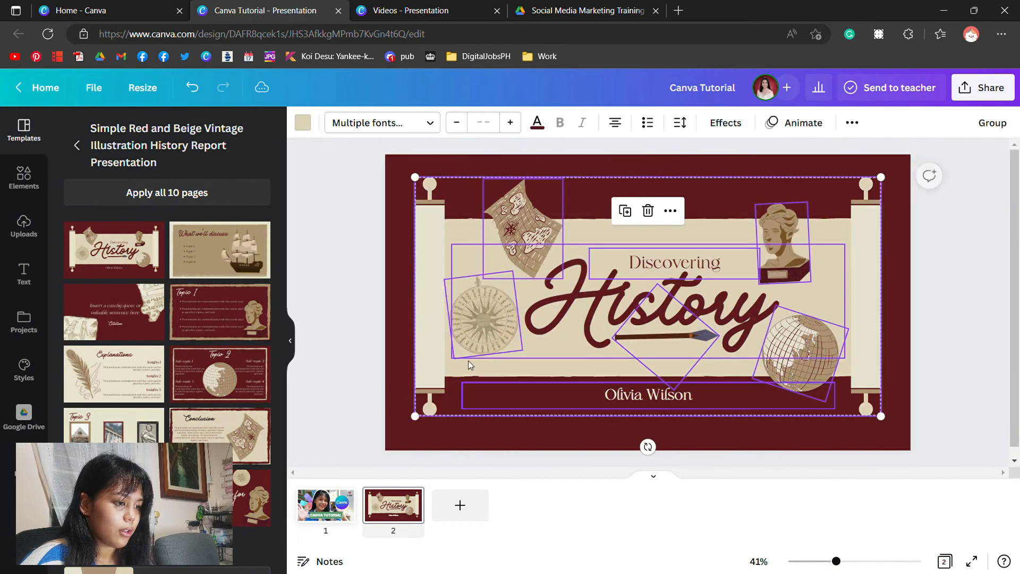
click(323, 383)
click(412, 499)
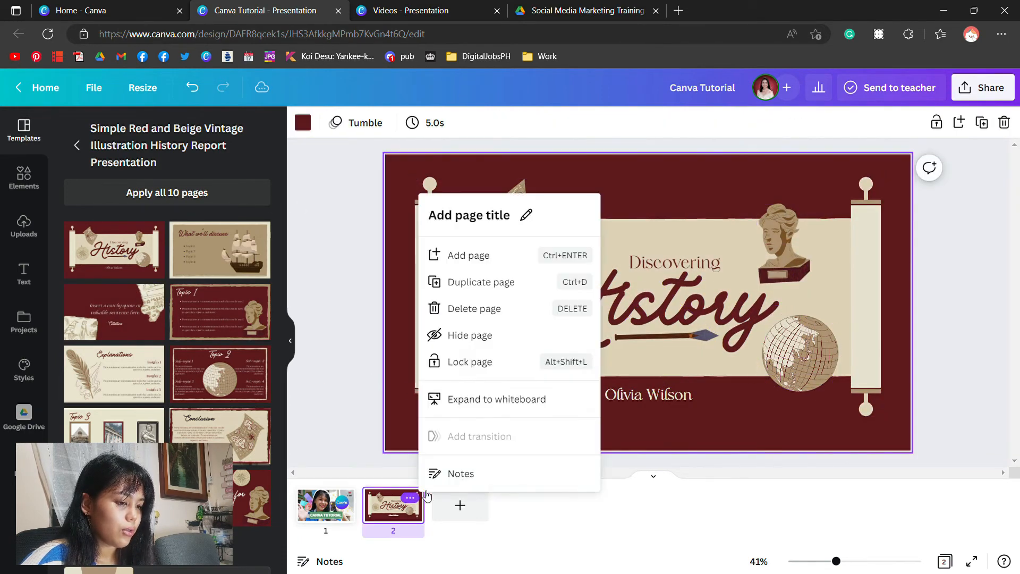
click(481, 308)
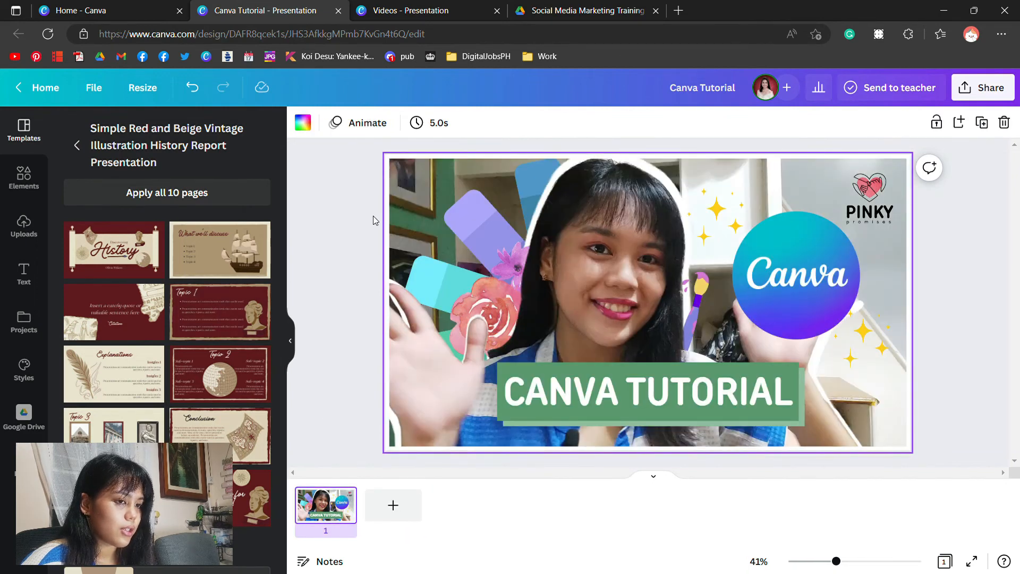
Download the Canva Tutorial slide as a PNG at size 1 (1,920 × 1,080 px)
click(290, 340)
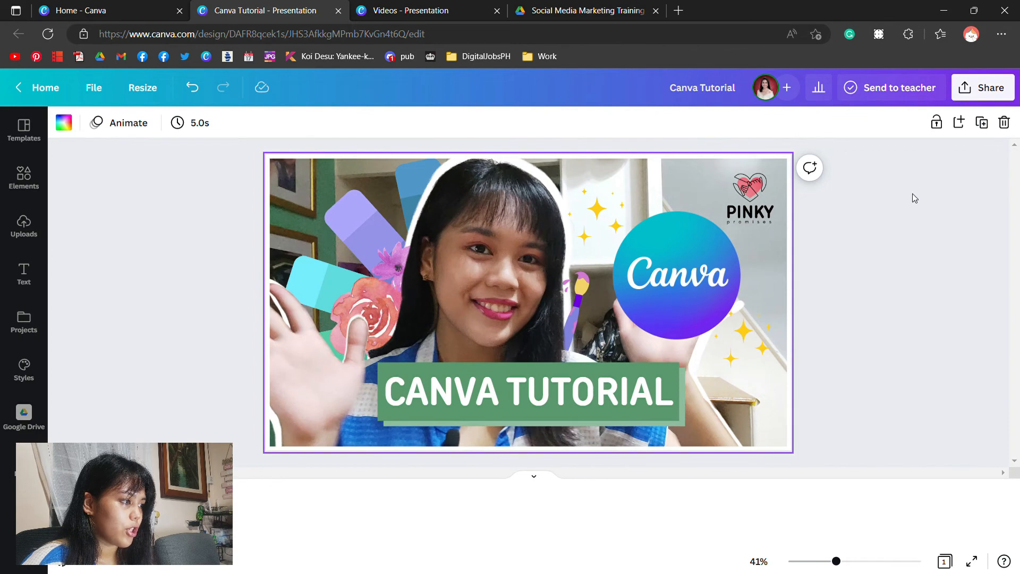
click(1007, 99)
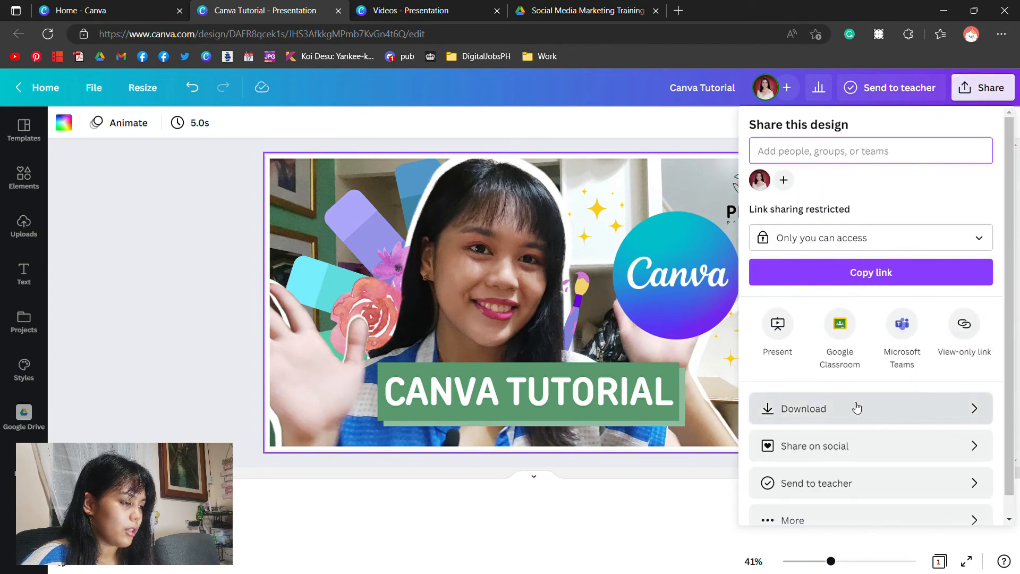
click(812, 413)
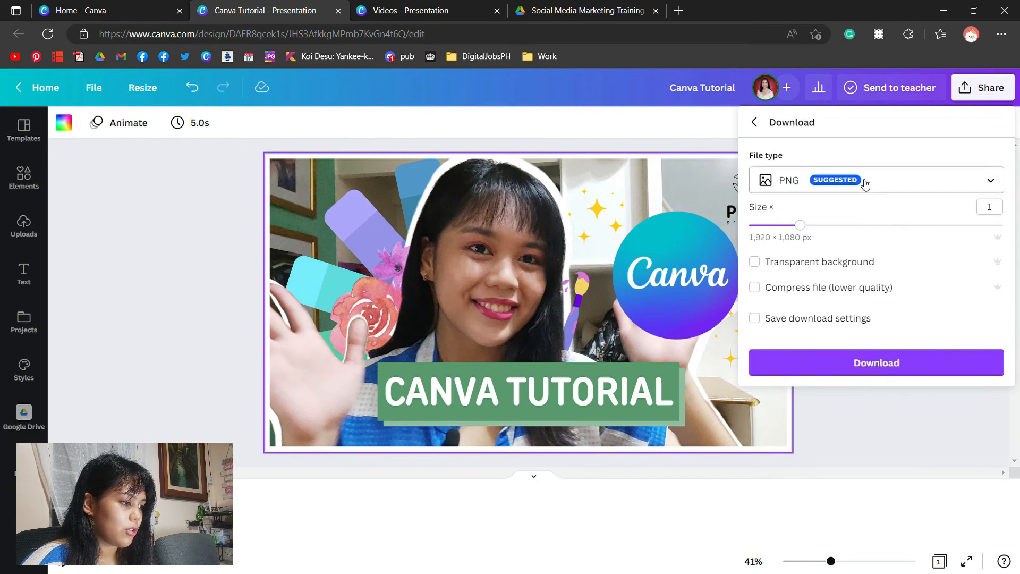
click(883, 368)
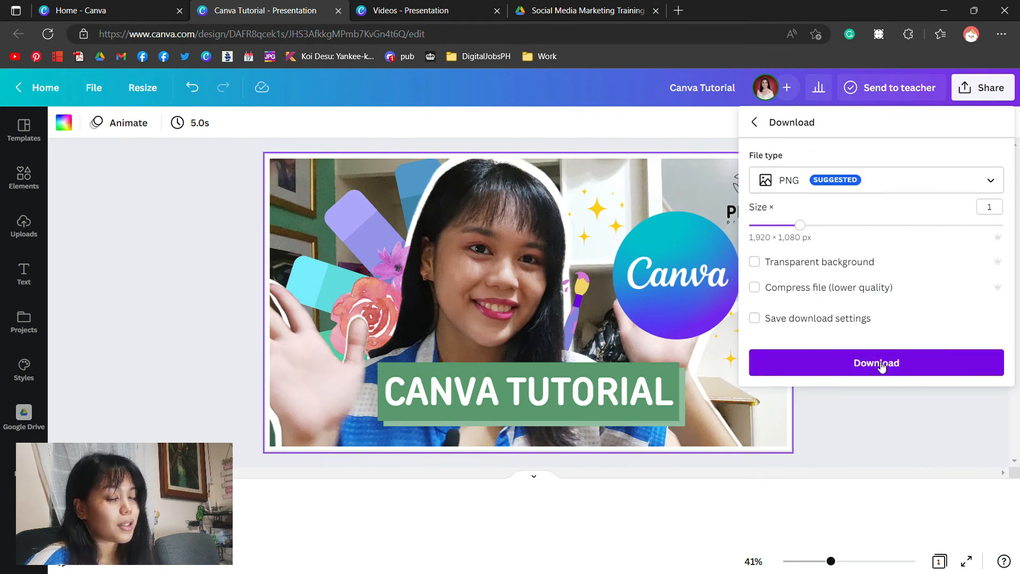